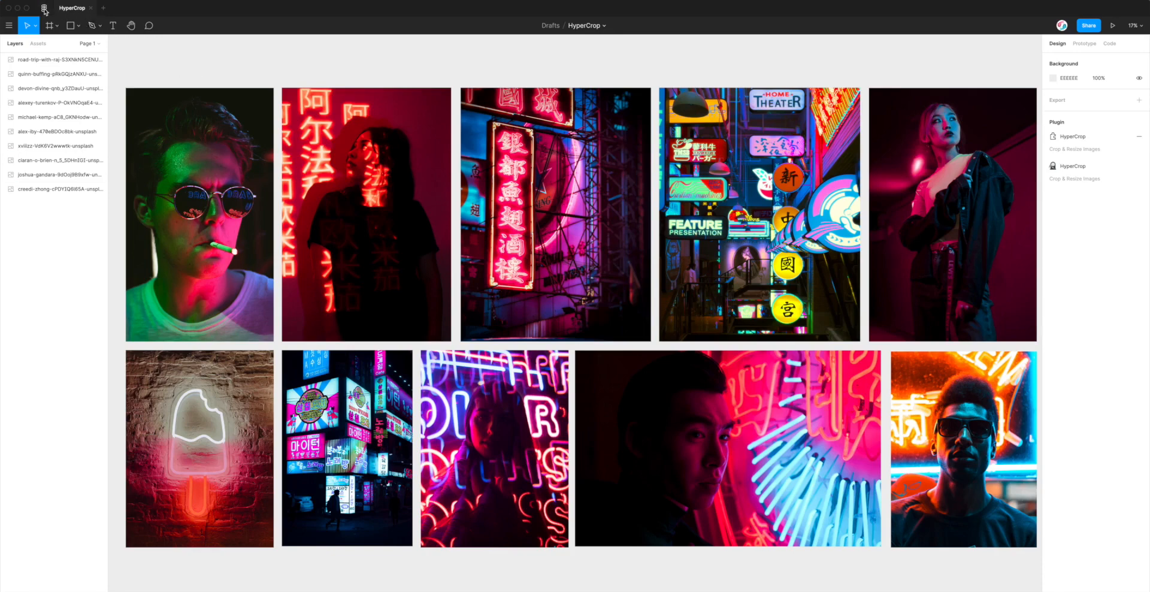
- Look up the HyperCrop plugin in the community search results and run HyperCrop Batch Image Resizer in the HyperCrop file
left_click(45, 9)
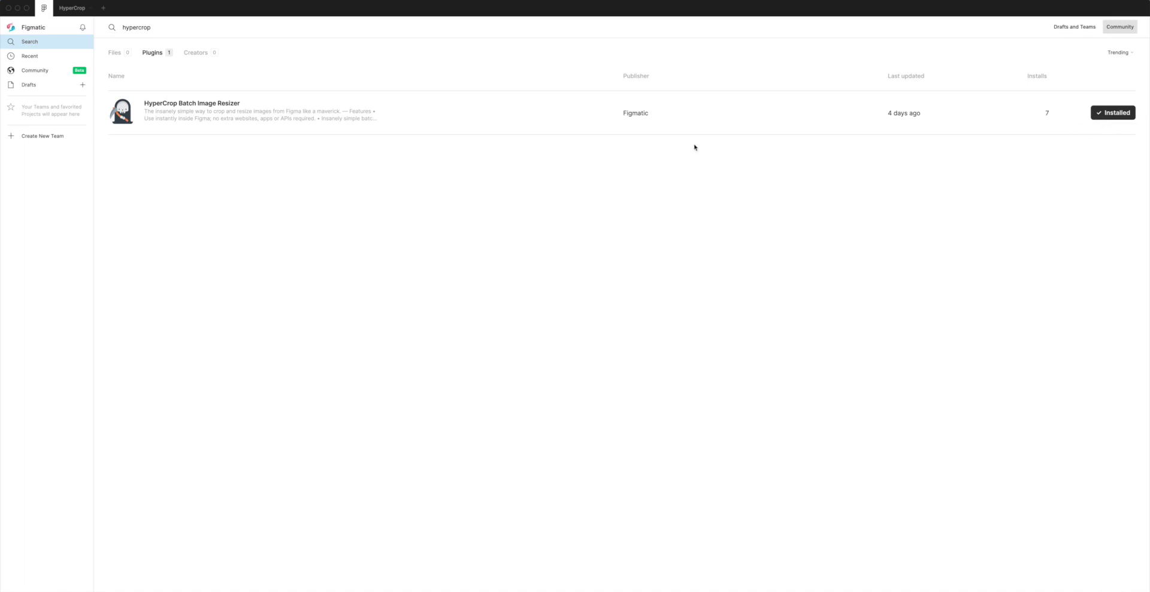
left_click(72, 7)
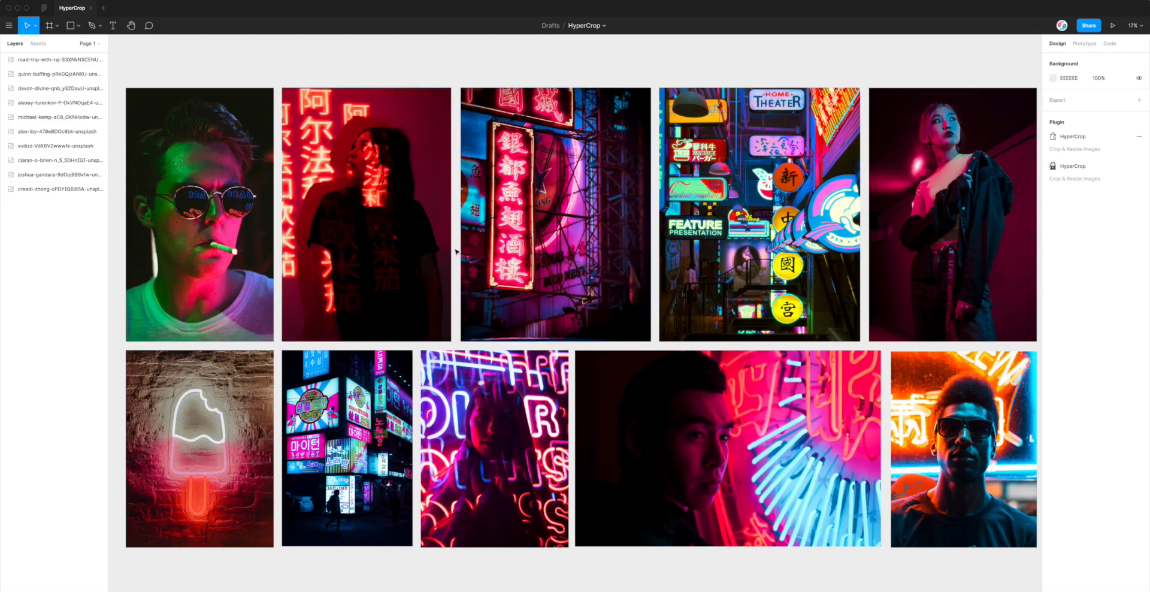
right_click(435, 71)
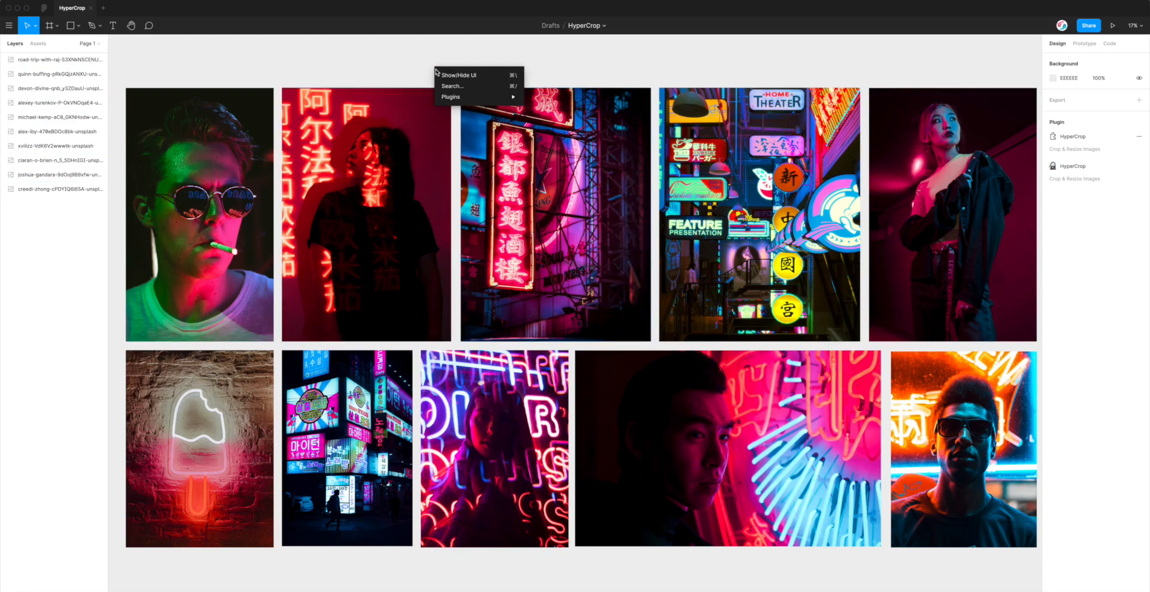
mouse_move(453, 100)
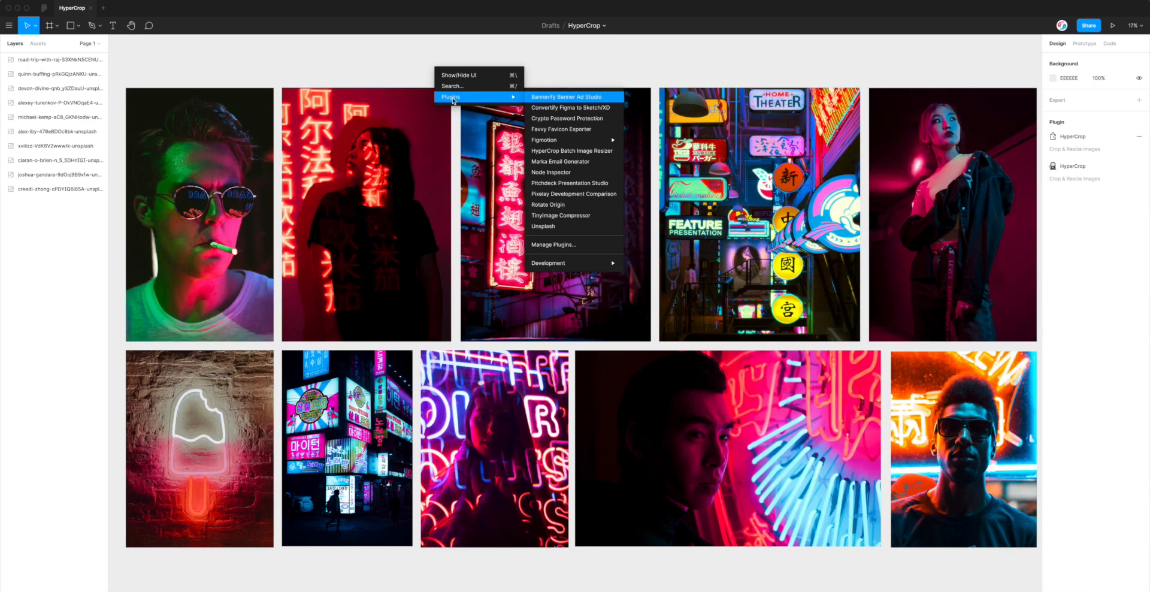
left_click(548, 151)
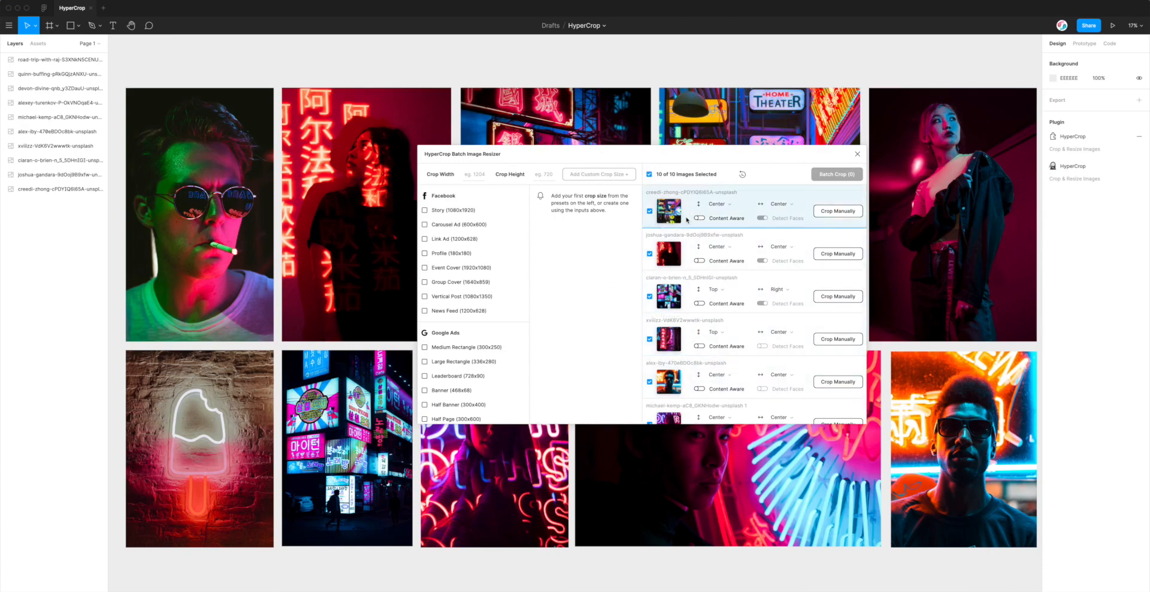
- Look through the plugin's list of images and reposition the plugin window over the canvas
scroll(688, 231, "down", 3)
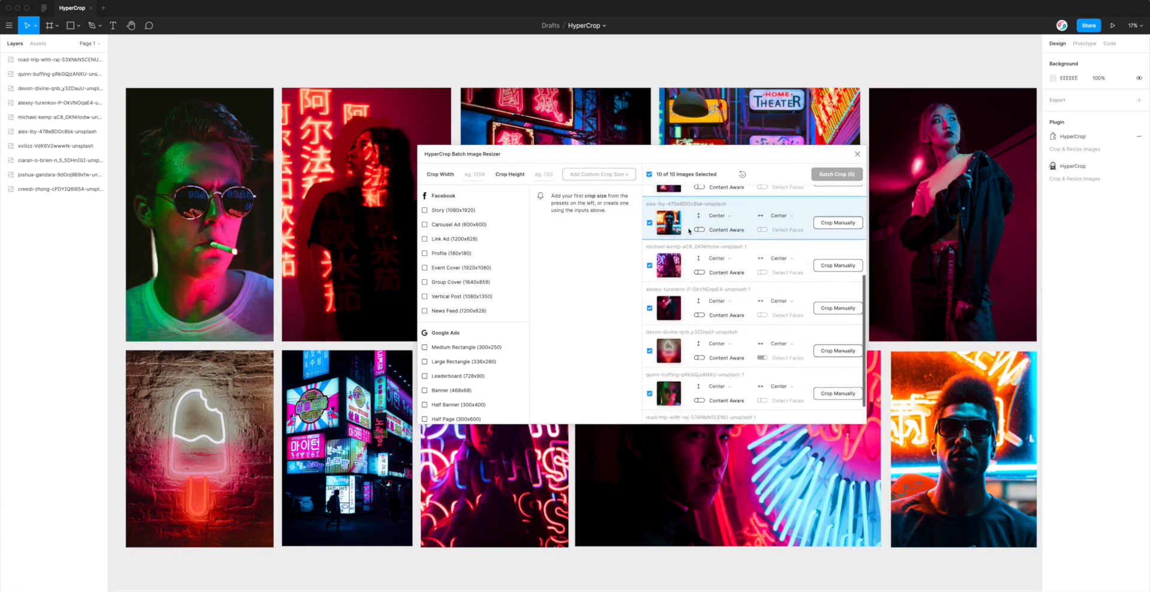
scroll(690, 234, "up", 3)
left_click_drag(681, 162, 577, 142)
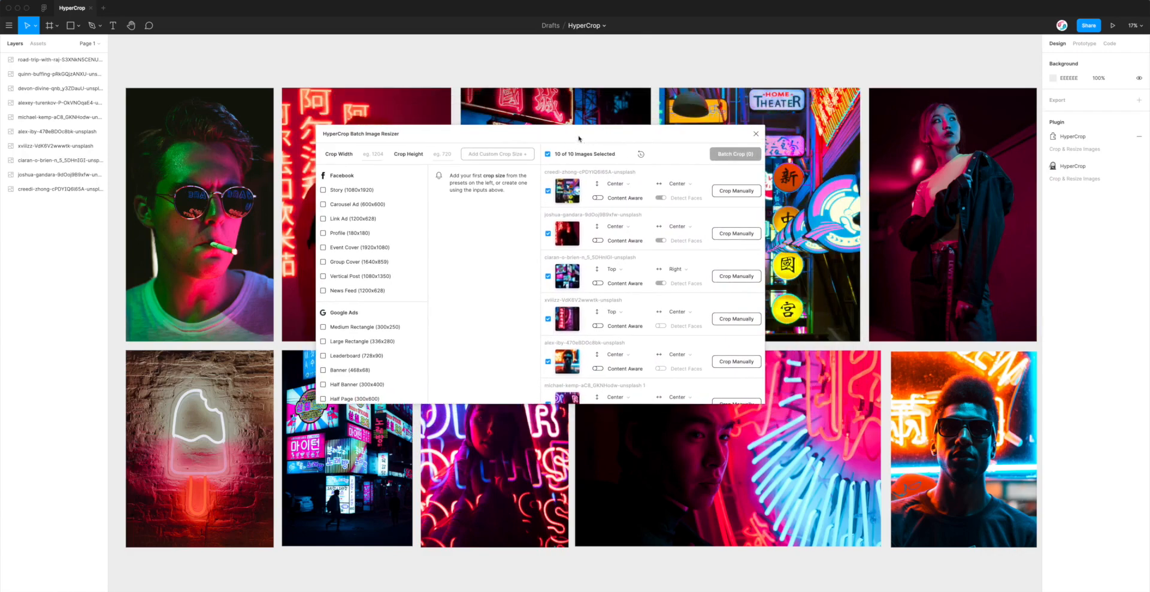
- Select individual images on the canvas one after another to list only the selected one in the plugin
left_click(881, 132)
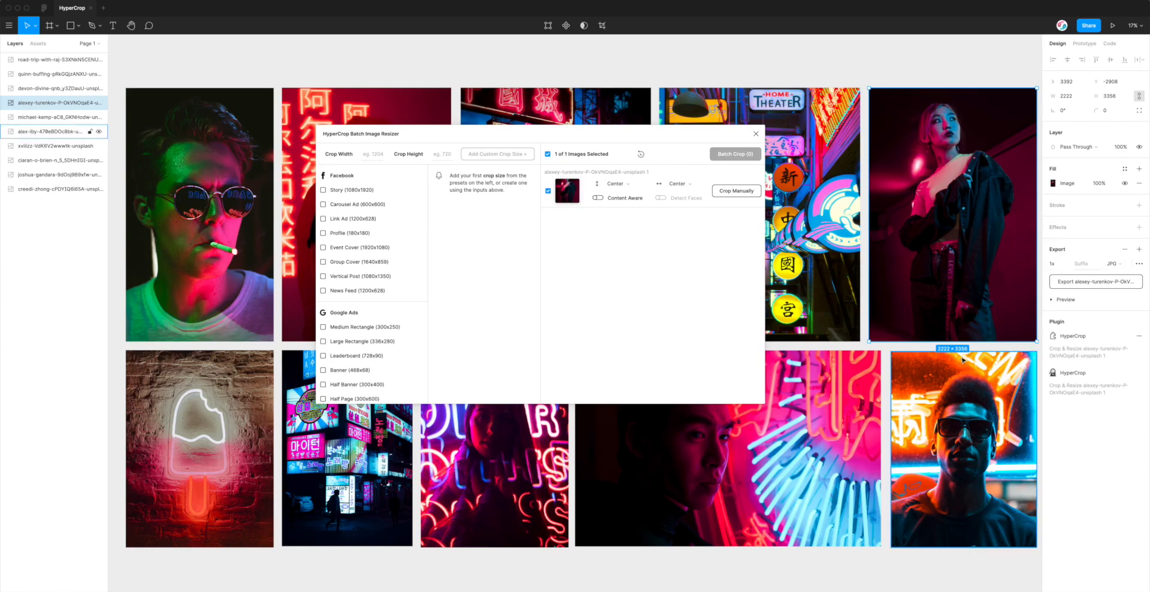
left_click(958, 389)
left_click(836, 287)
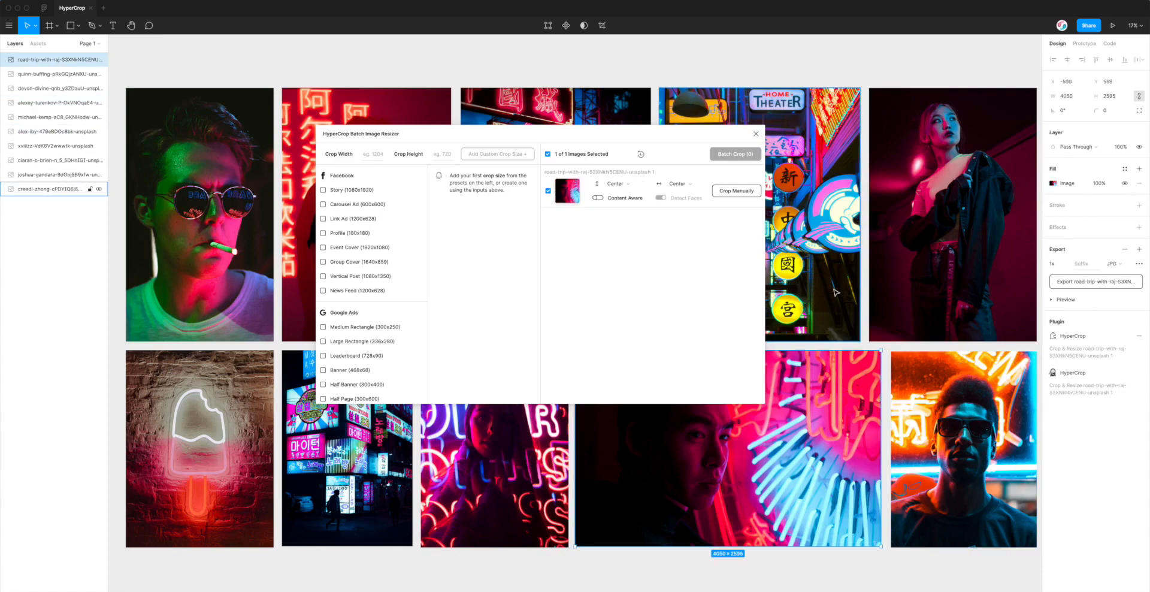
- Remove the export setting from the image of the woman in the dark jacket, refresh the plugin's image list and clear the selection
left_click(933, 275)
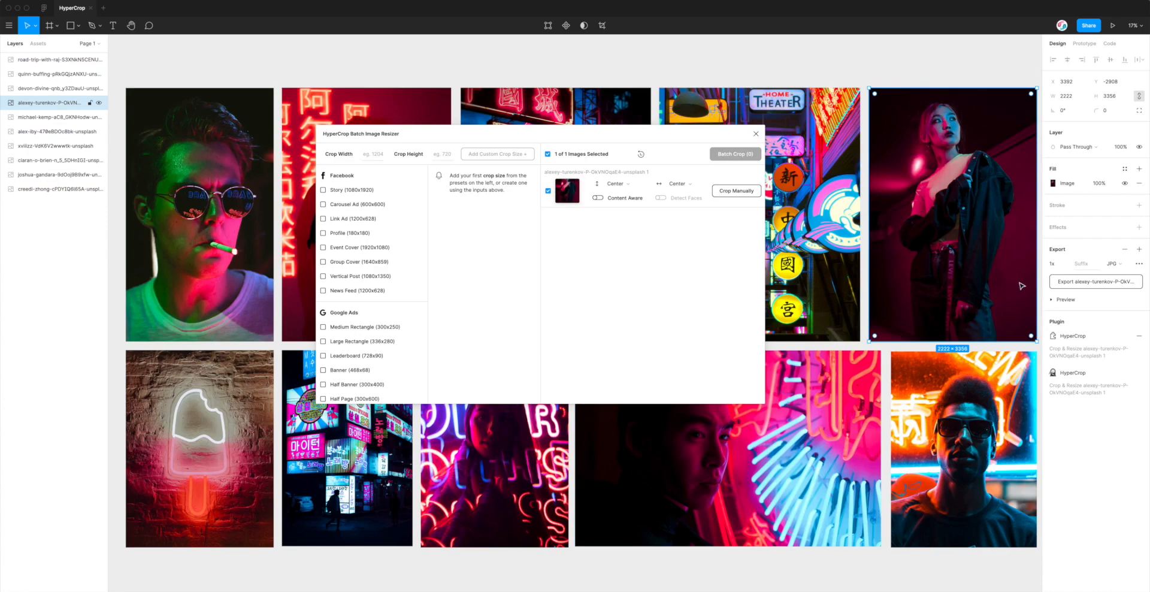
left_click(1125, 251)
left_click(641, 155)
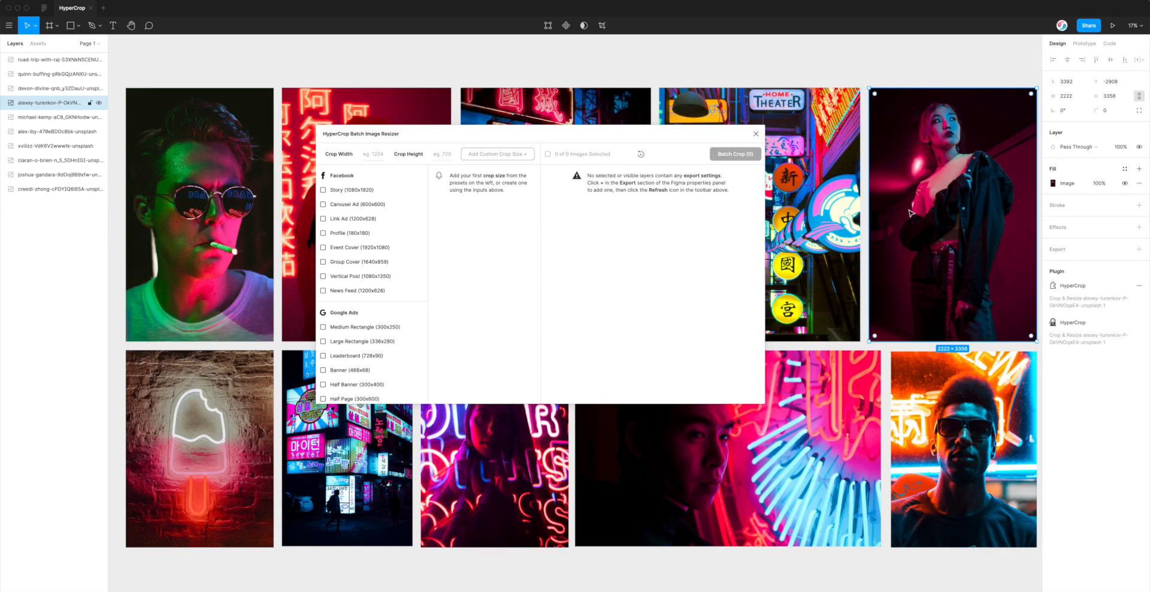
left_click(893, 72)
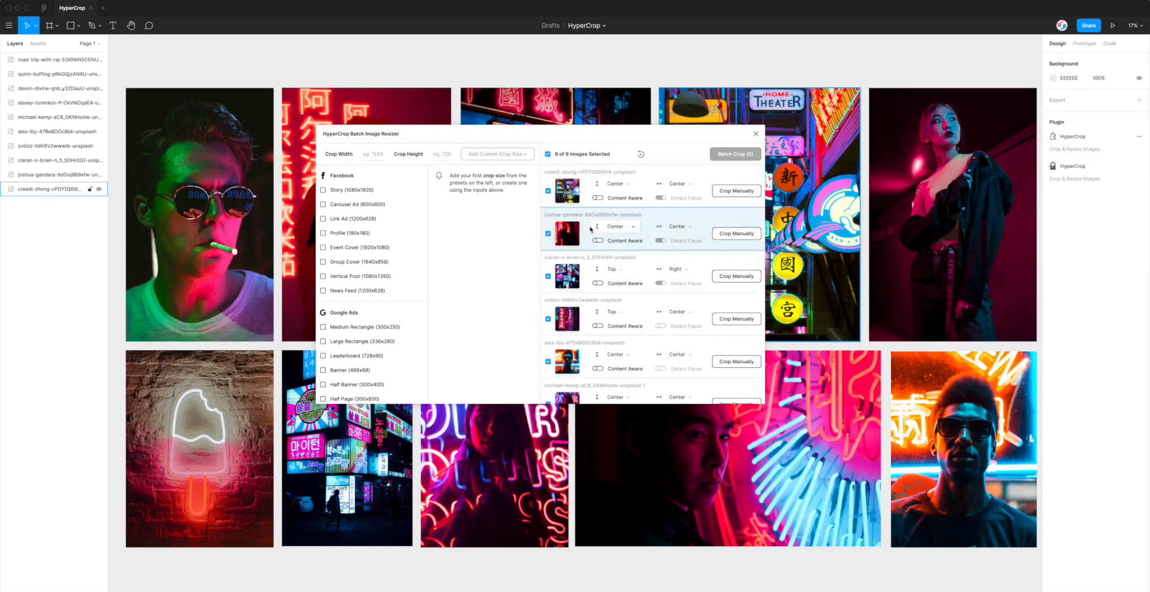
- Add a JPG export setting to the image of the woman in the dark jacket and refresh the plugin to list all images
left_click(878, 198)
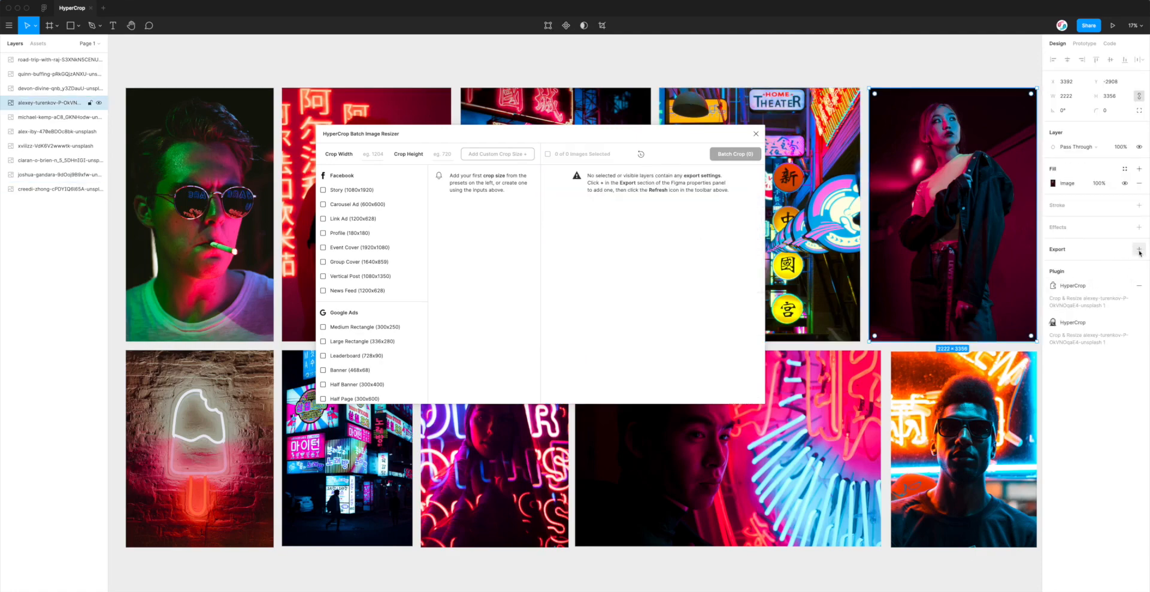
left_click(1139, 251)
left_click(1118, 265)
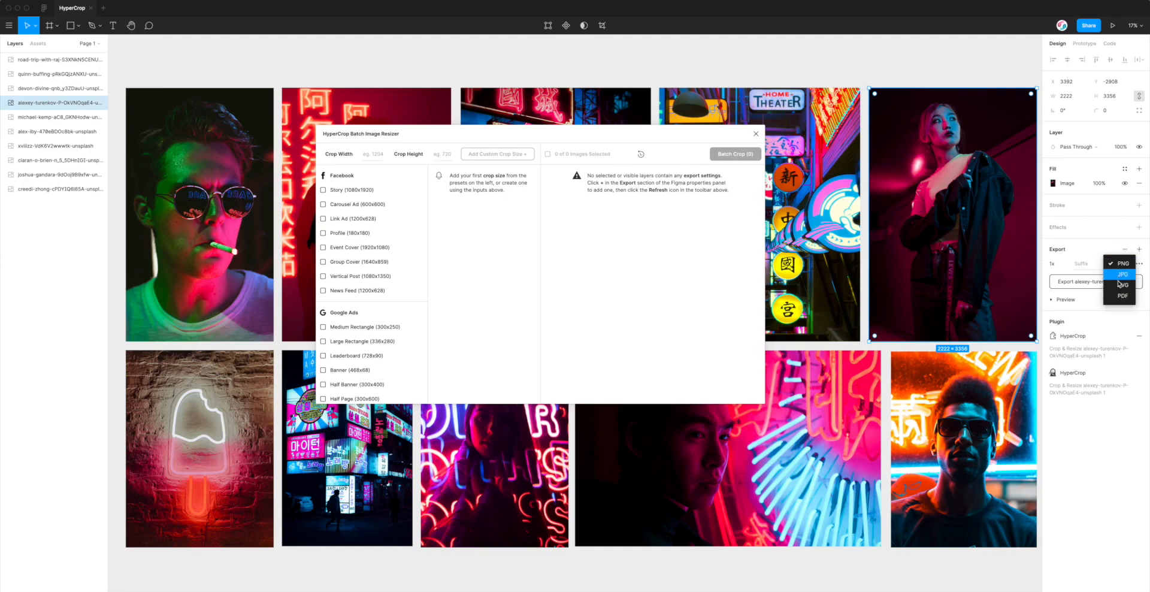
left_click(1121, 274)
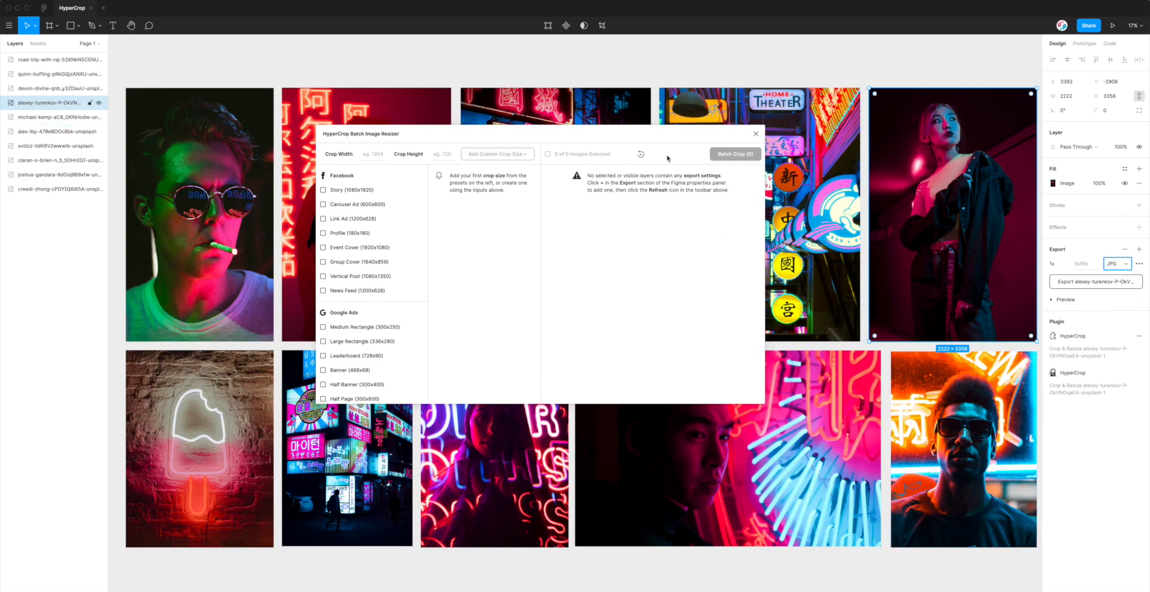
left_click(641, 155)
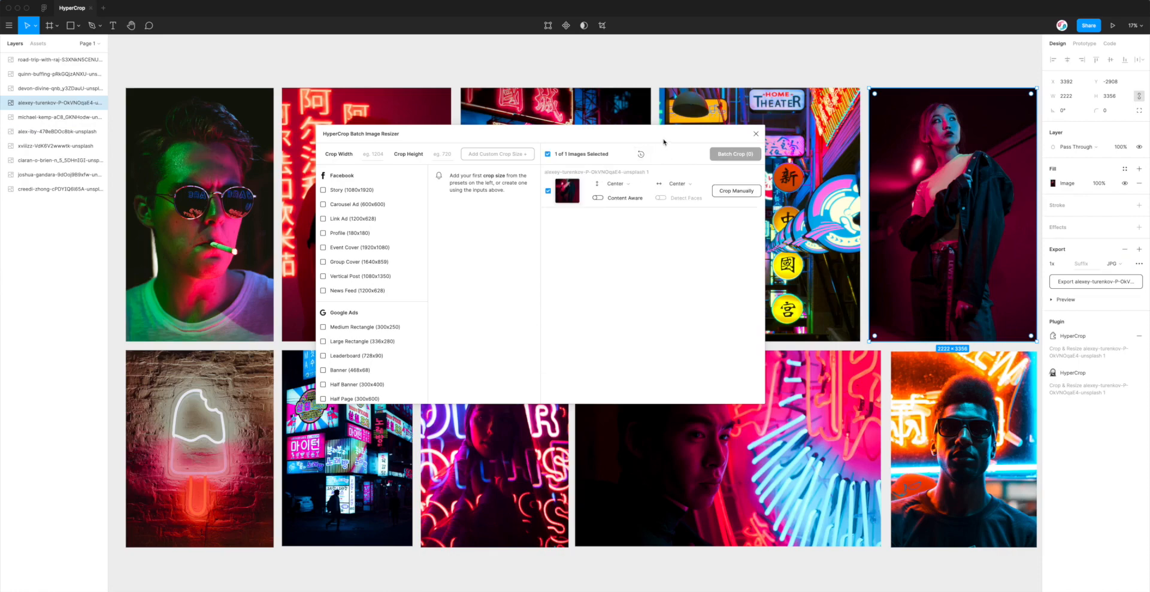
left_click(706, 64)
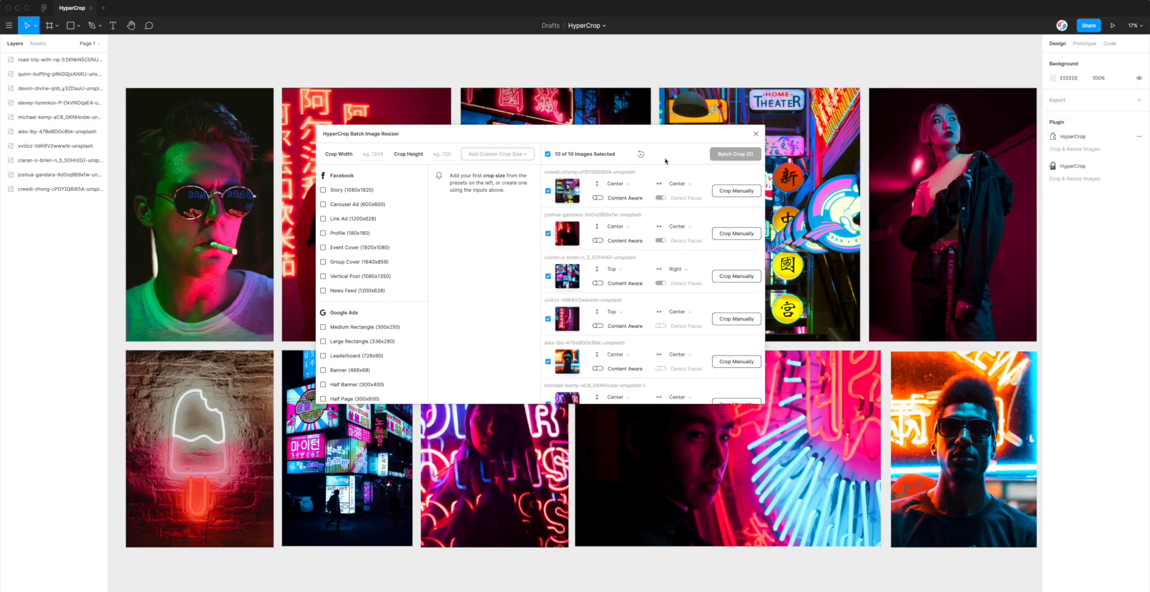
- Select the Home Theater neon sign image to list it alone in the plugin, and clear the selection to list every image
left_click_drag(660, 134, 664, 132)
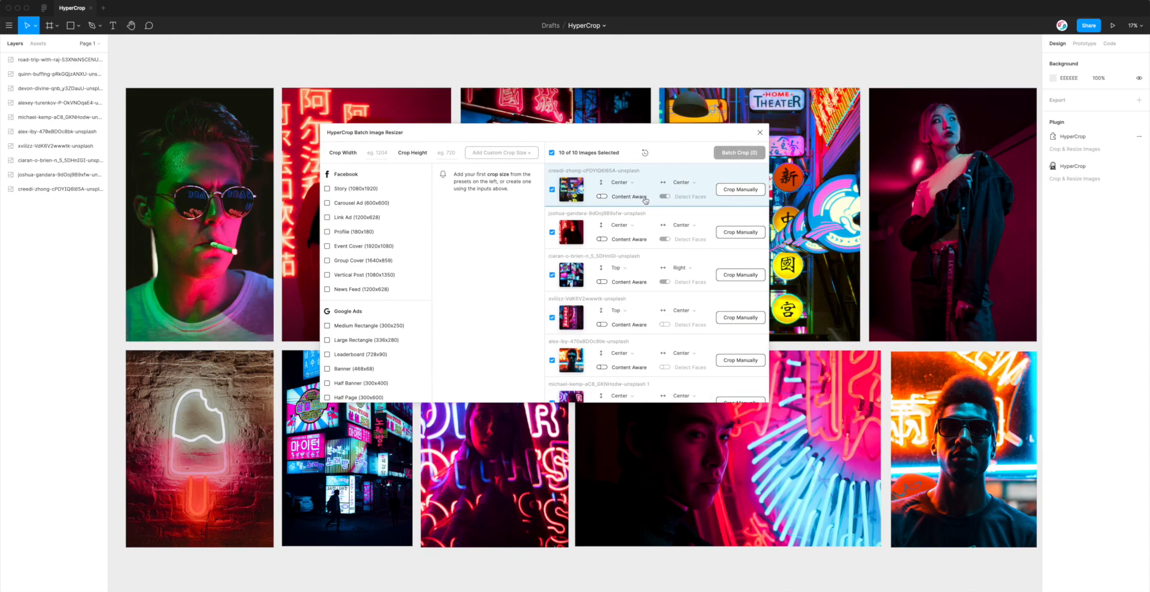
scroll(645, 200, "down", 3)
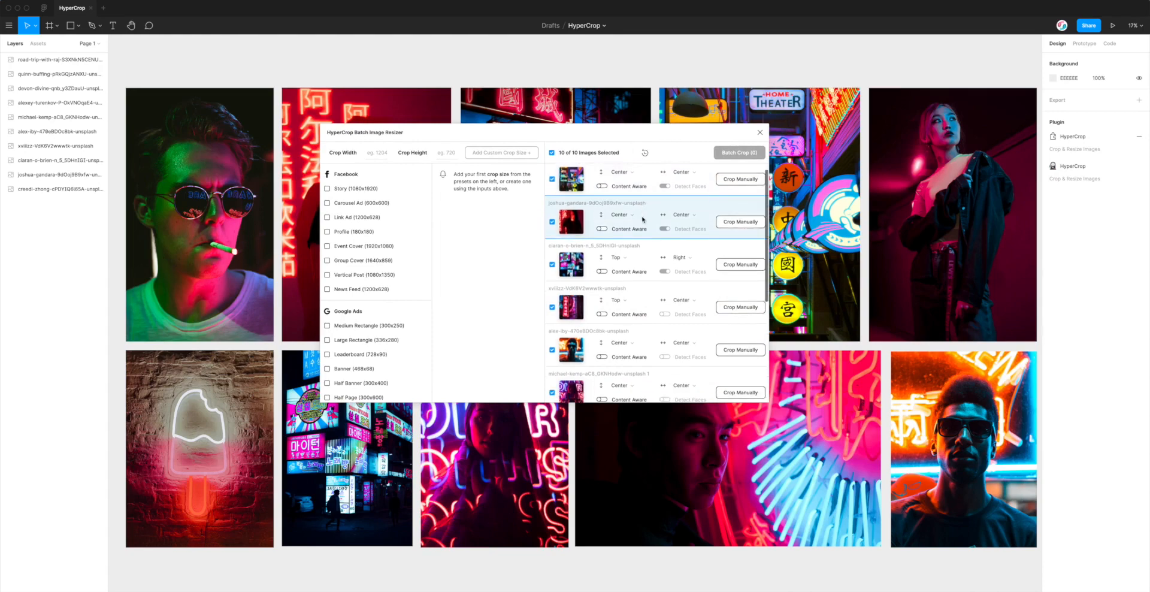
left_click(828, 278)
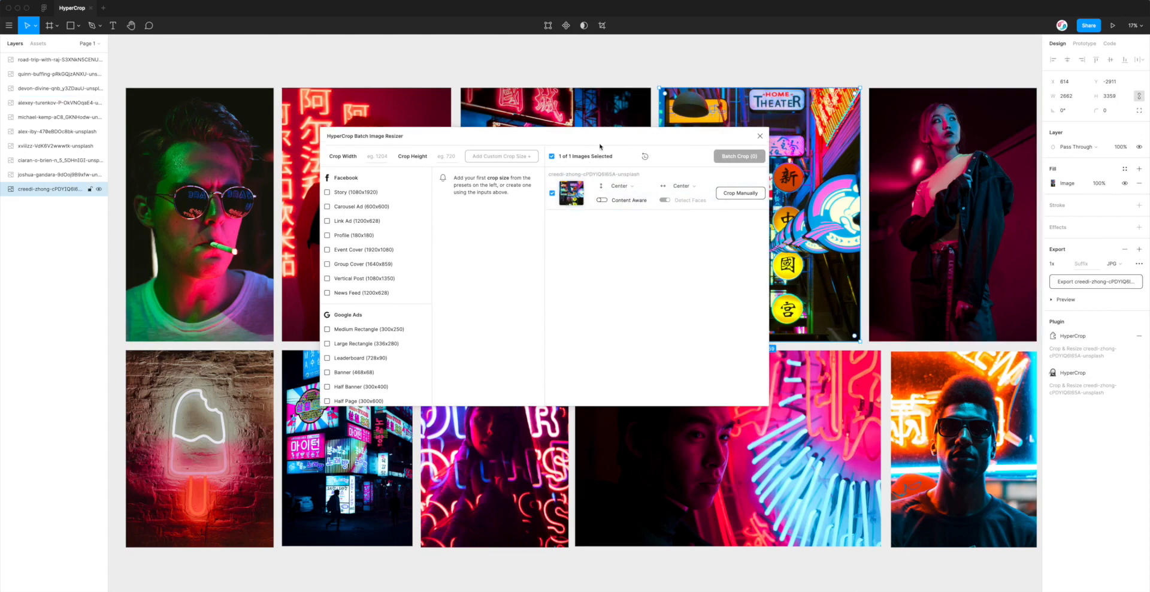
left_click(600, 66)
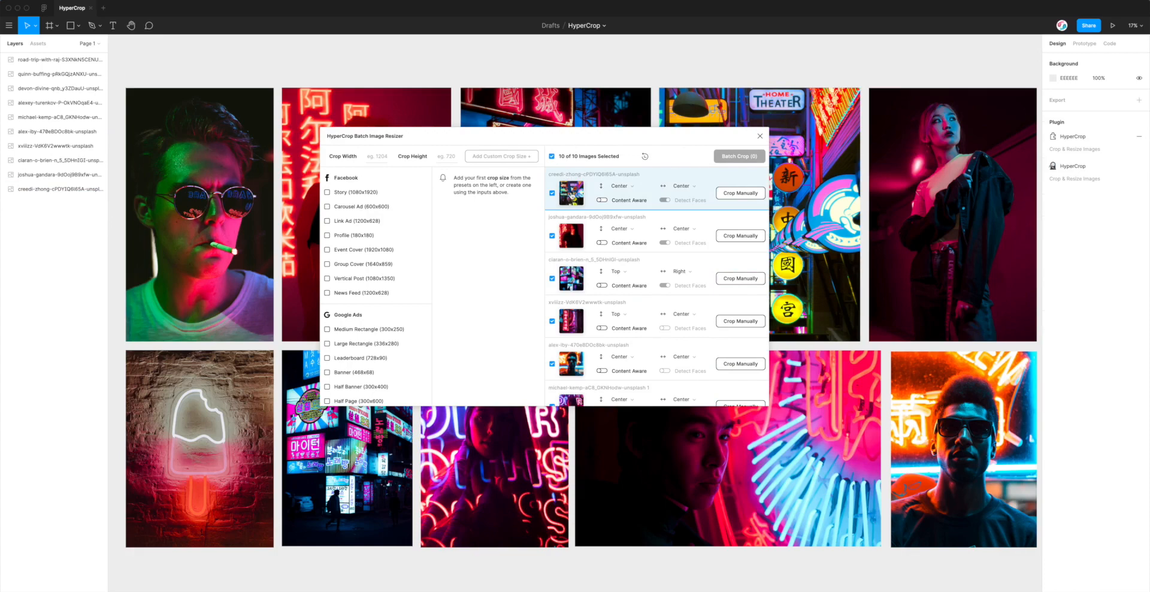
- Exclude the first six images in the plugin's list from the batch and select all images again
left_click(571, 193)
left_click(571, 236)
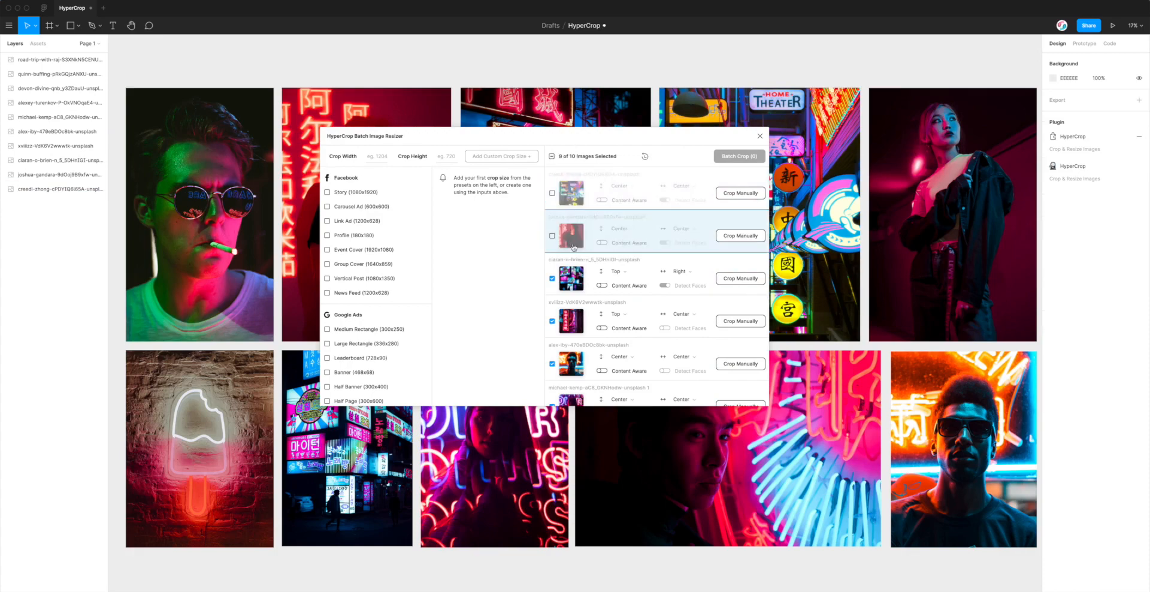
left_click(571, 278)
left_click(574, 321)
left_click(571, 363)
scroll(573, 335, "down", 3)
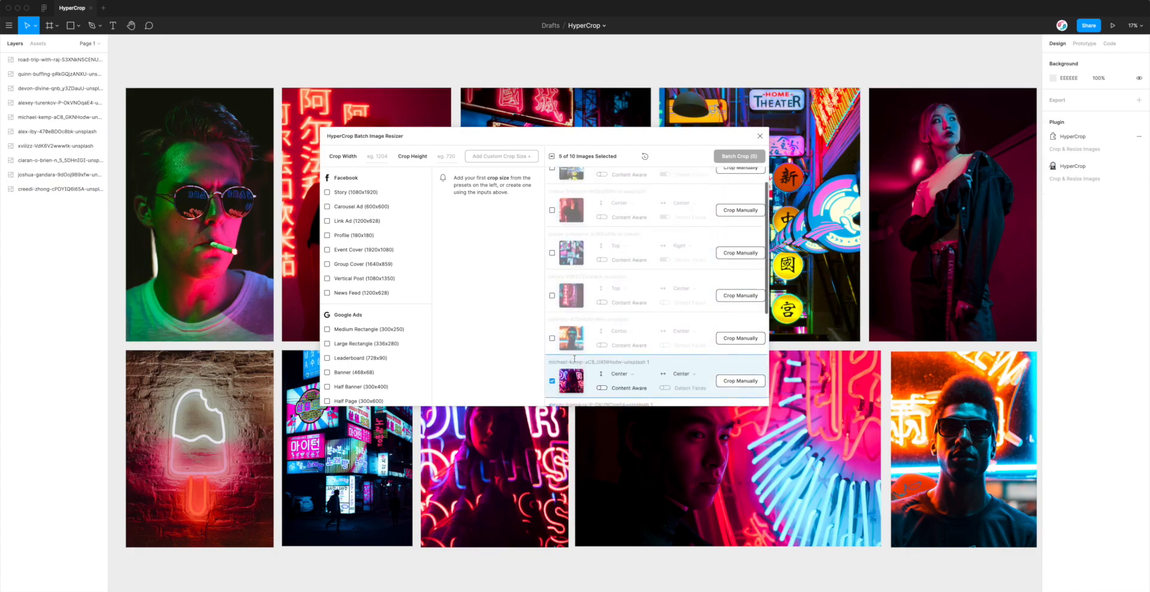
left_click(573, 317)
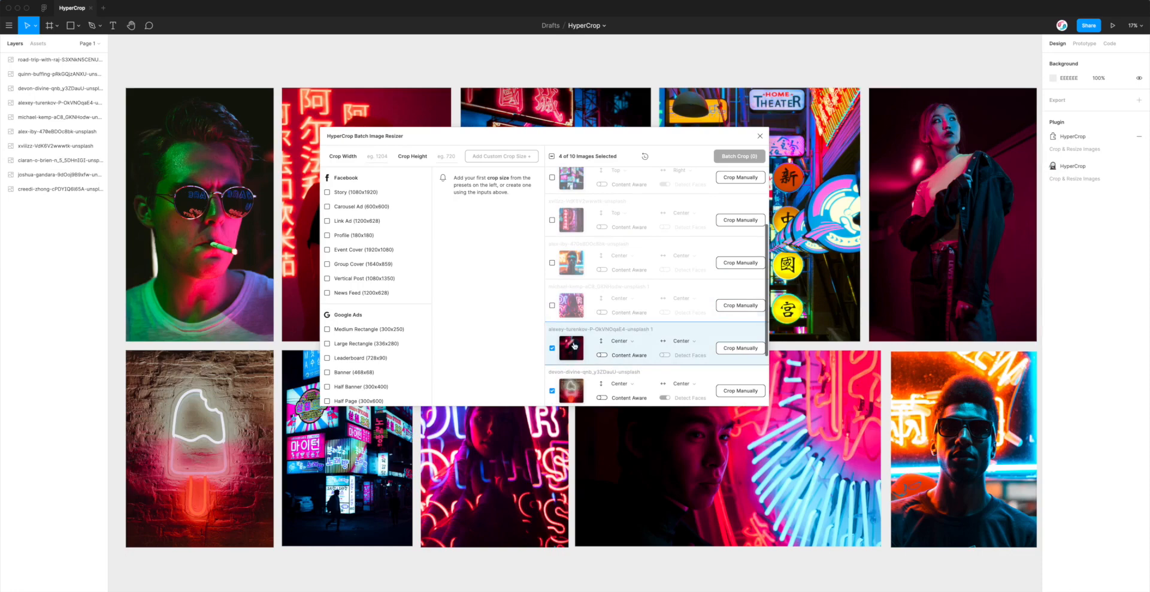
left_click(576, 157)
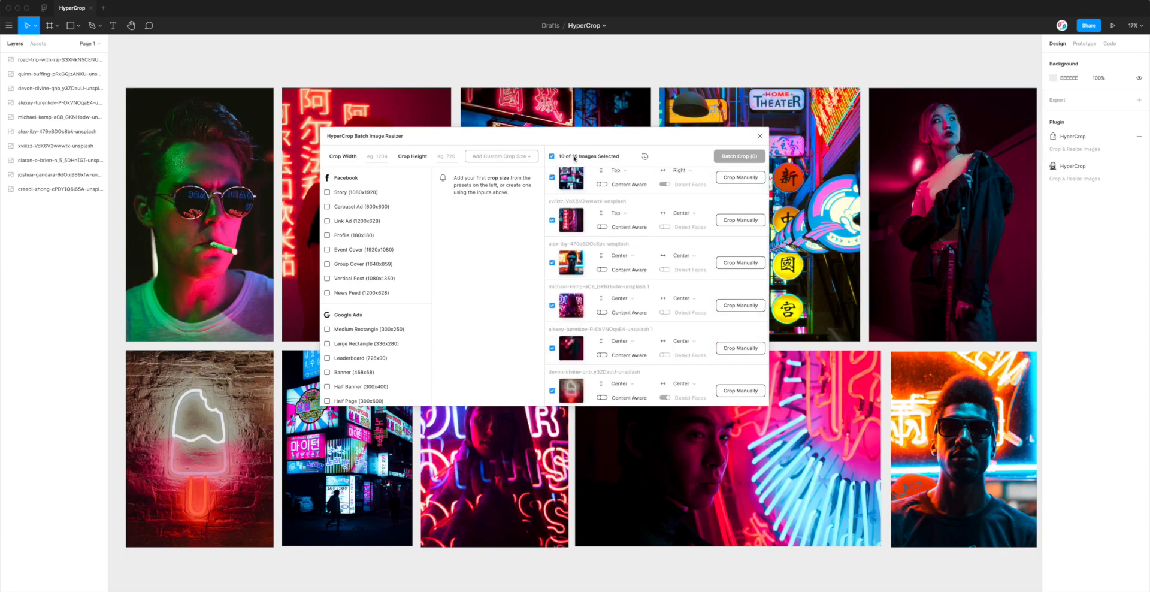
scroll(569, 204, "up", 3)
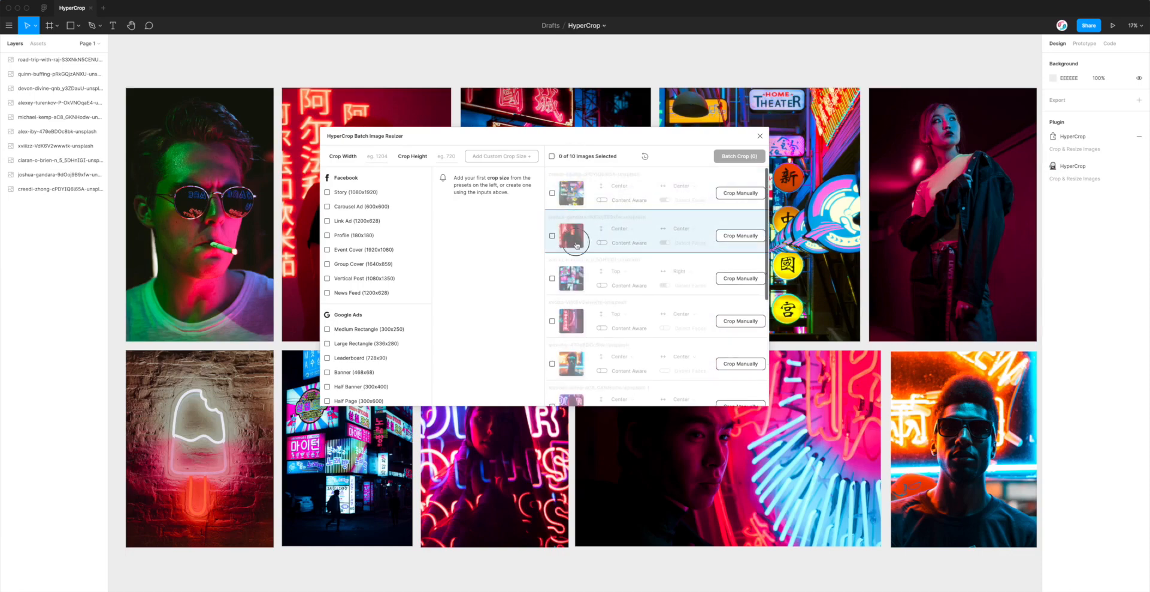
- Toggle the first two images in and out of the batch individually and select all ten images for cropping
left_click(576, 245)
left_click(571, 190)
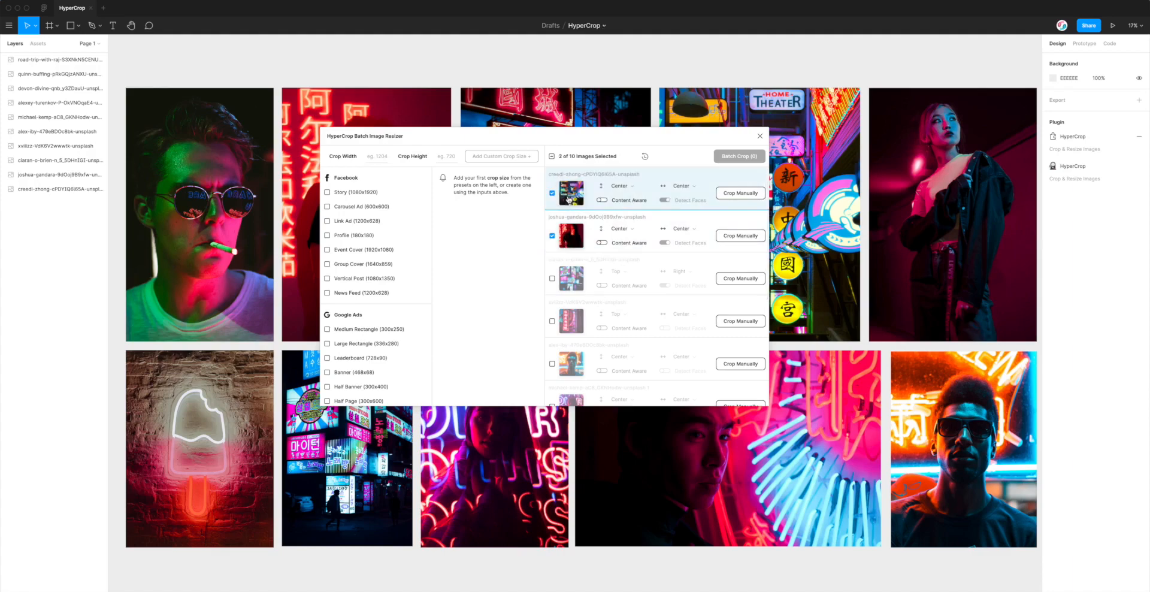
left_click(570, 240)
left_click(570, 202)
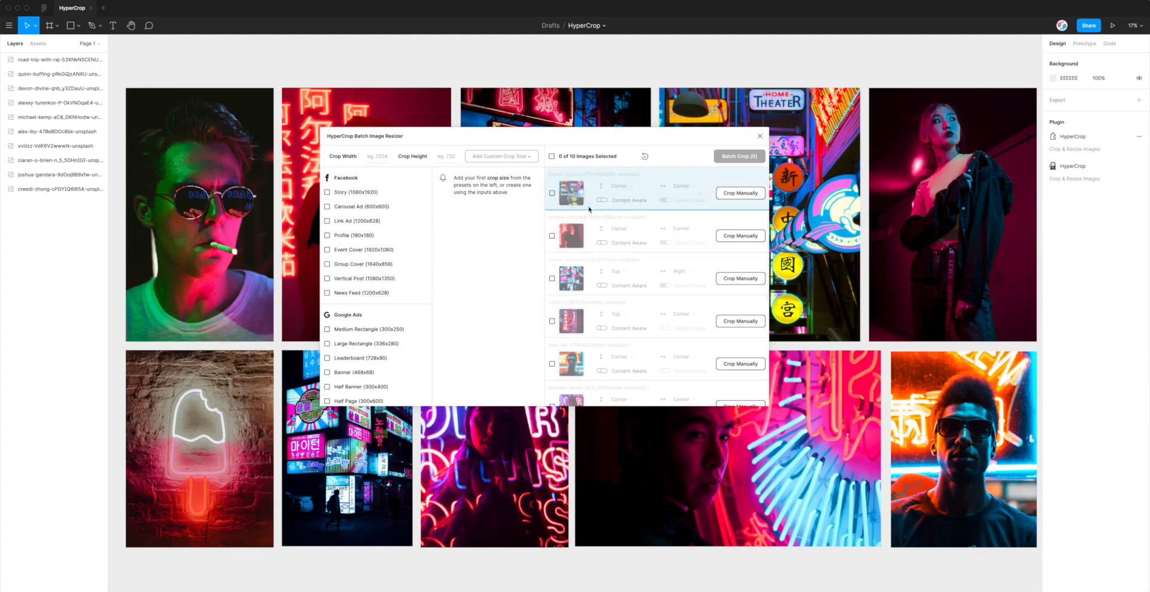
left_click(564, 201)
left_click(570, 157)
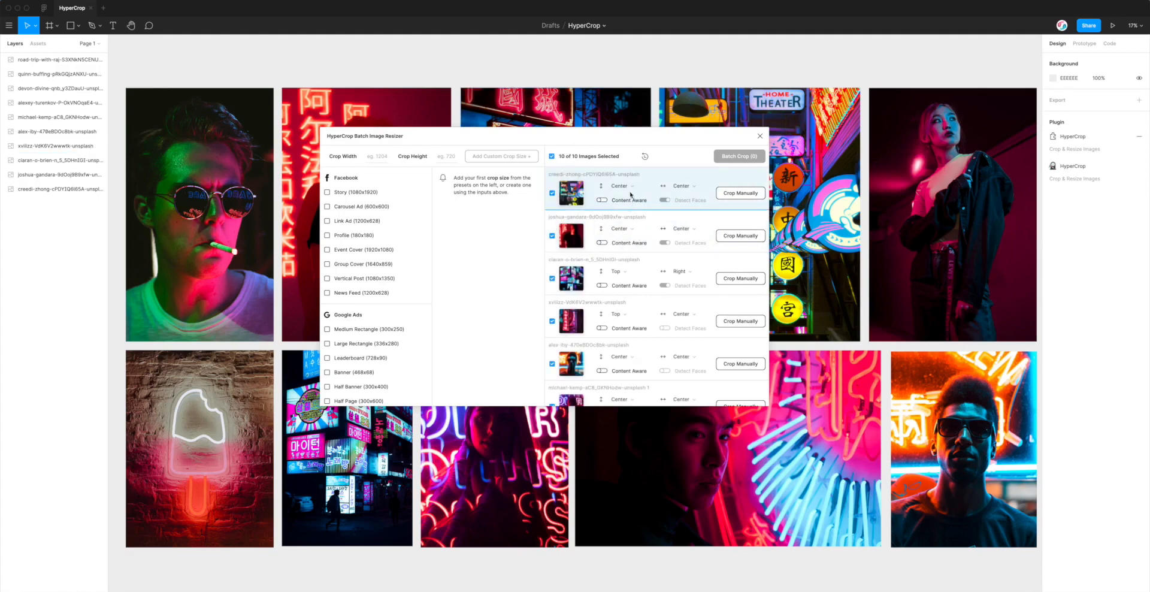
- Review the selected images and browse the preset crop sizes, including the Paper, Phones, Twitch, Twitter and YouTube groups
scroll(575, 226, "down", 3)
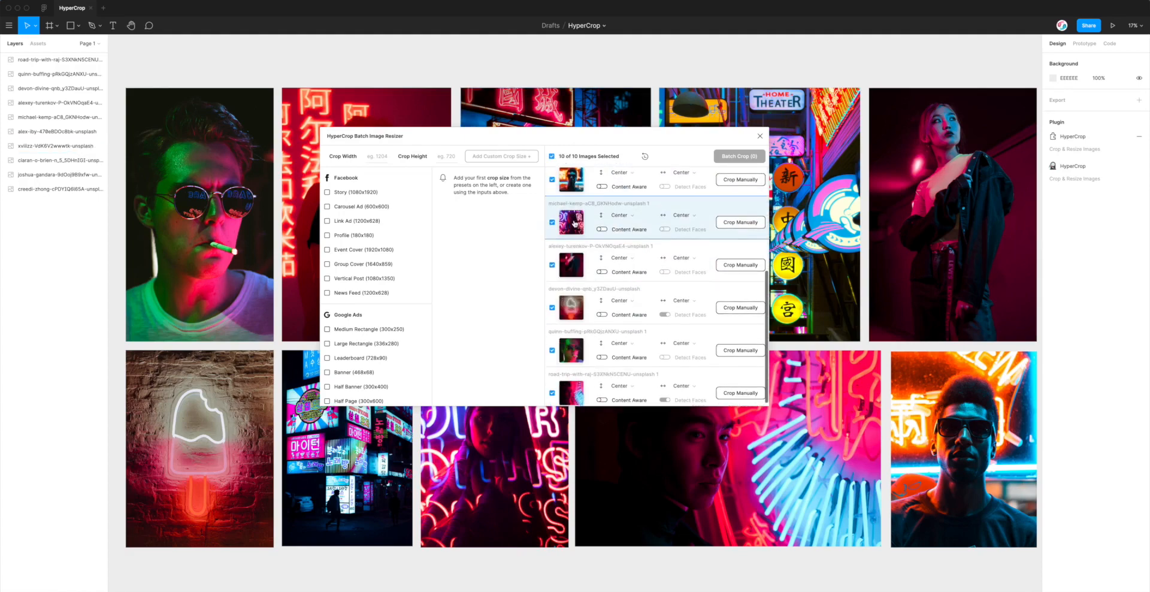
scroll(571, 215, "up", 3)
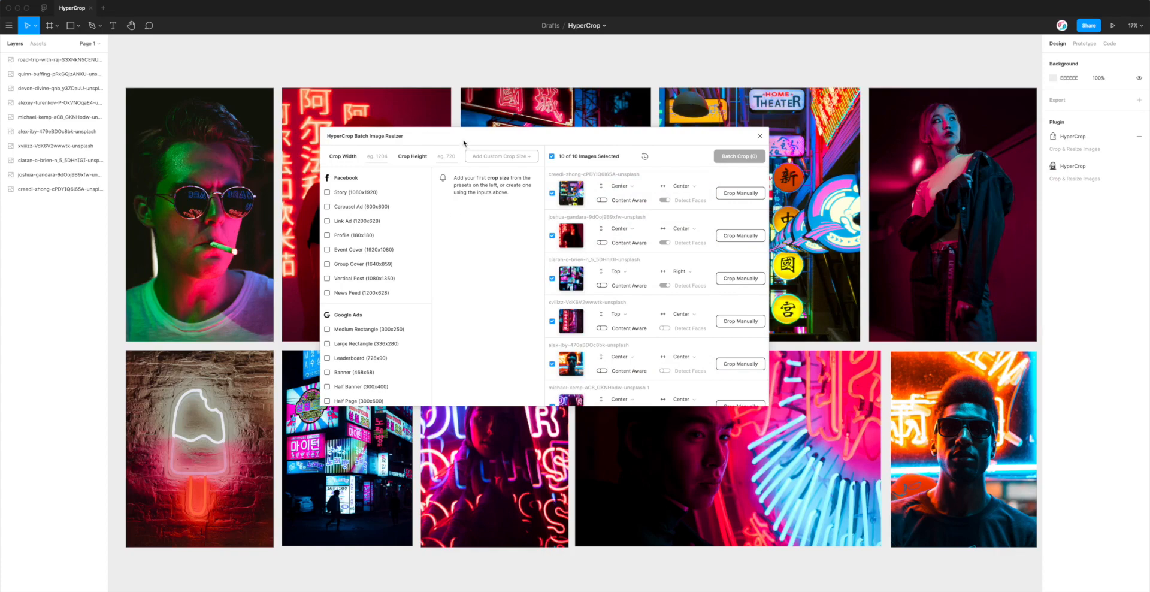
left_click_drag(464, 143, 457, 144)
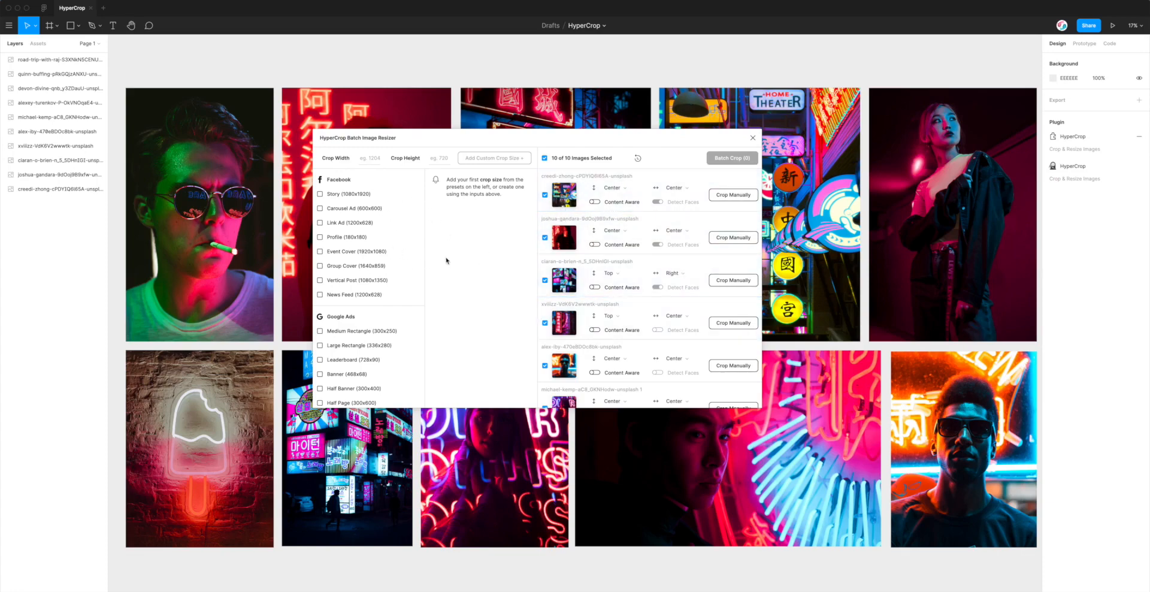
scroll(345, 196, "down", 2)
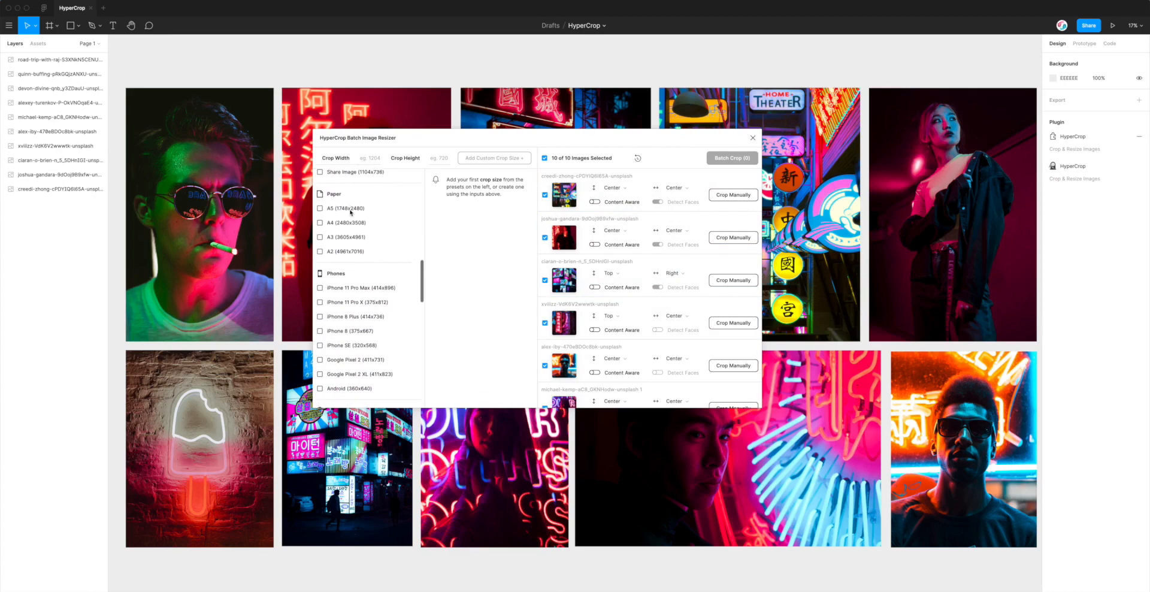
scroll(350, 211, "down", 10)
scroll(359, 230, "down", 9)
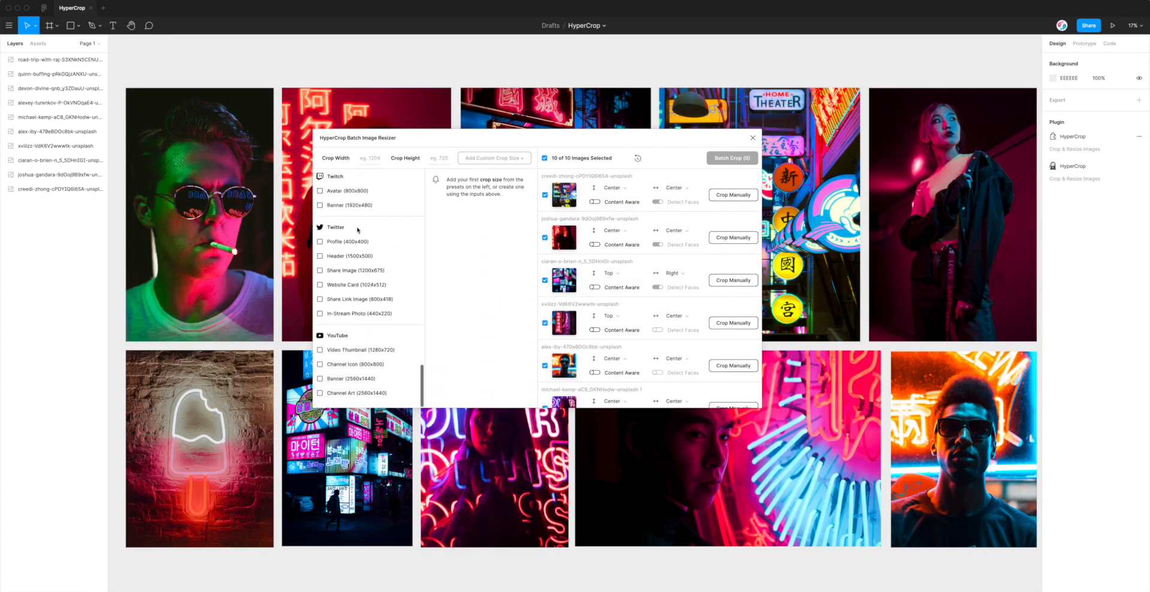
scroll(352, 270, "up", 10)
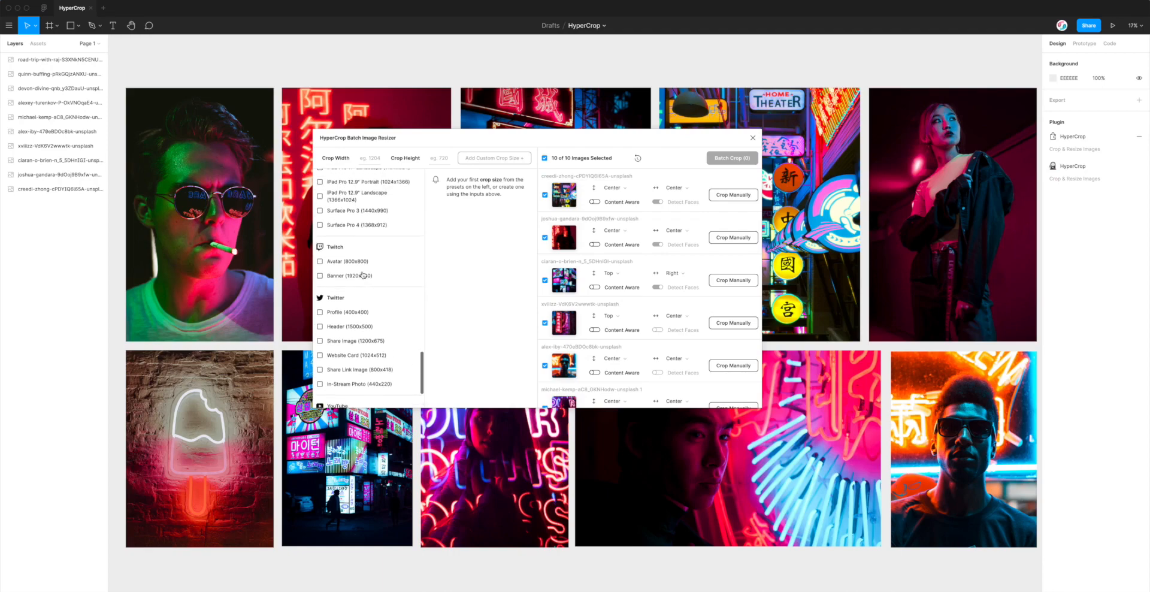
- Select the Facebook Carousel Ad (600x600) and Profile (180x180) preset sizes, and deselect both again
scroll(351, 273, "up", 1)
scroll(351, 270, "up", 7)
scroll(352, 270, "up", 11)
scroll(346, 266, "up", 7)
scroll(348, 270, "up", 13)
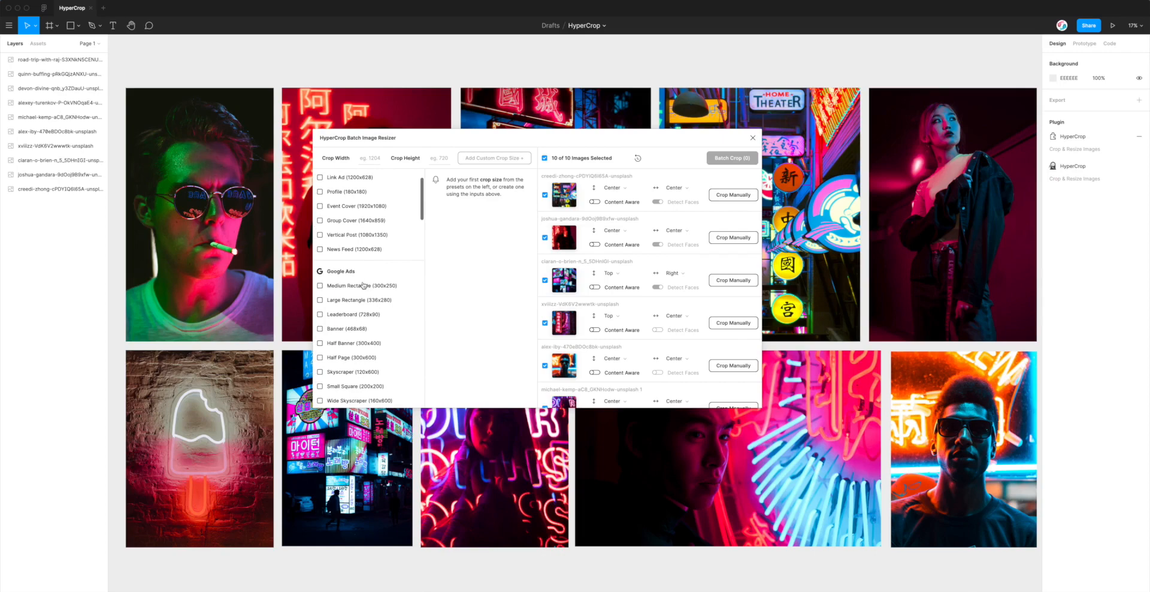
scroll(351, 277, "up", 3)
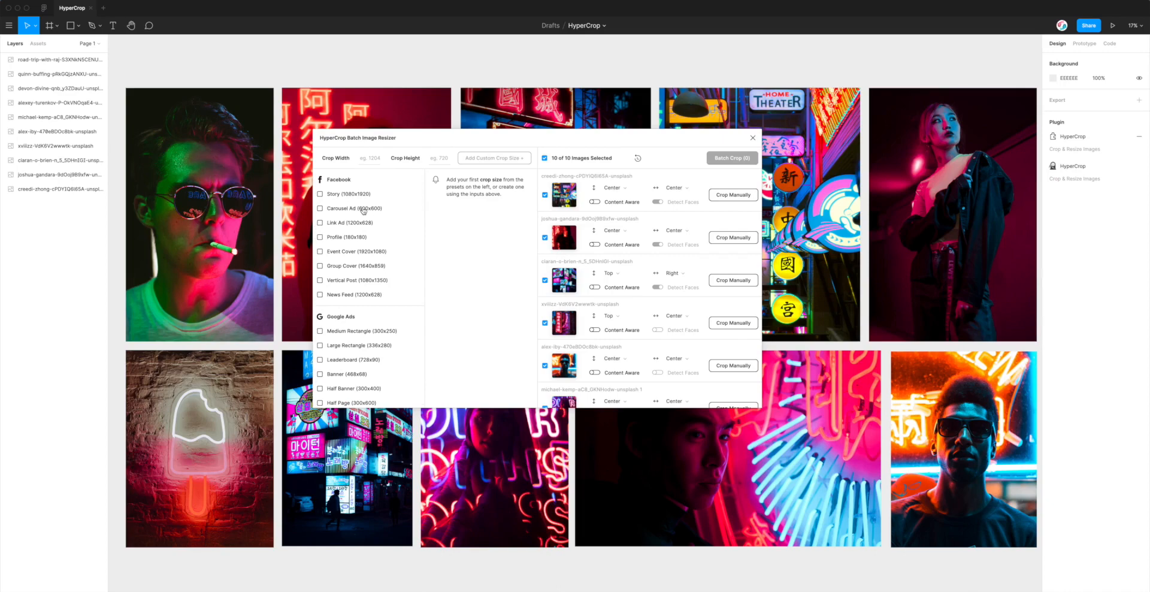
left_click_drag(405, 144, 404, 145)
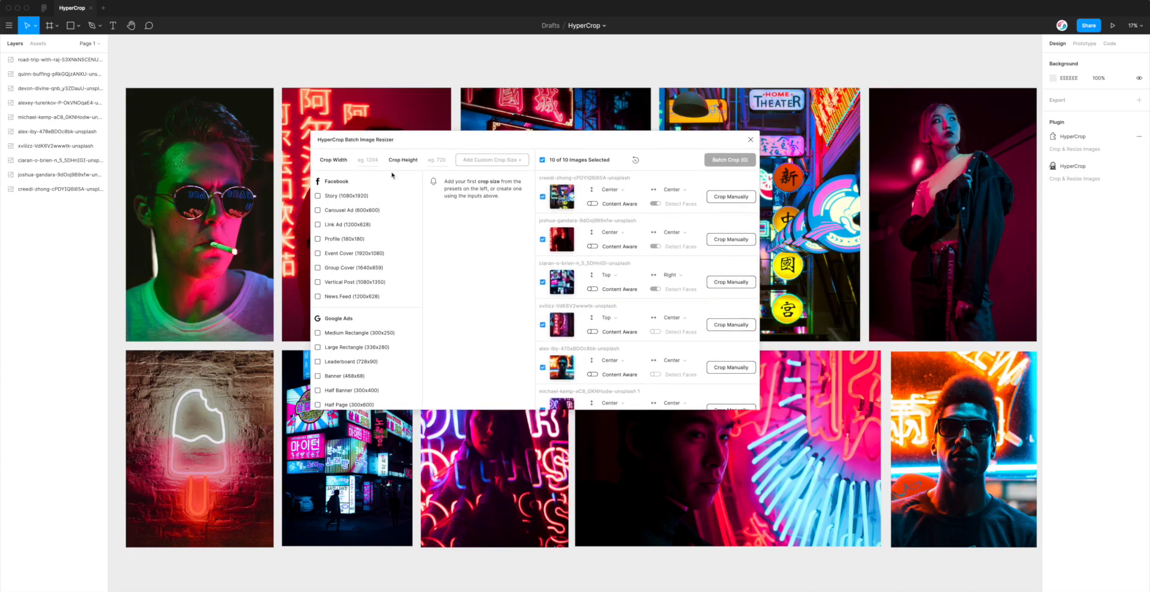
left_click(344, 213)
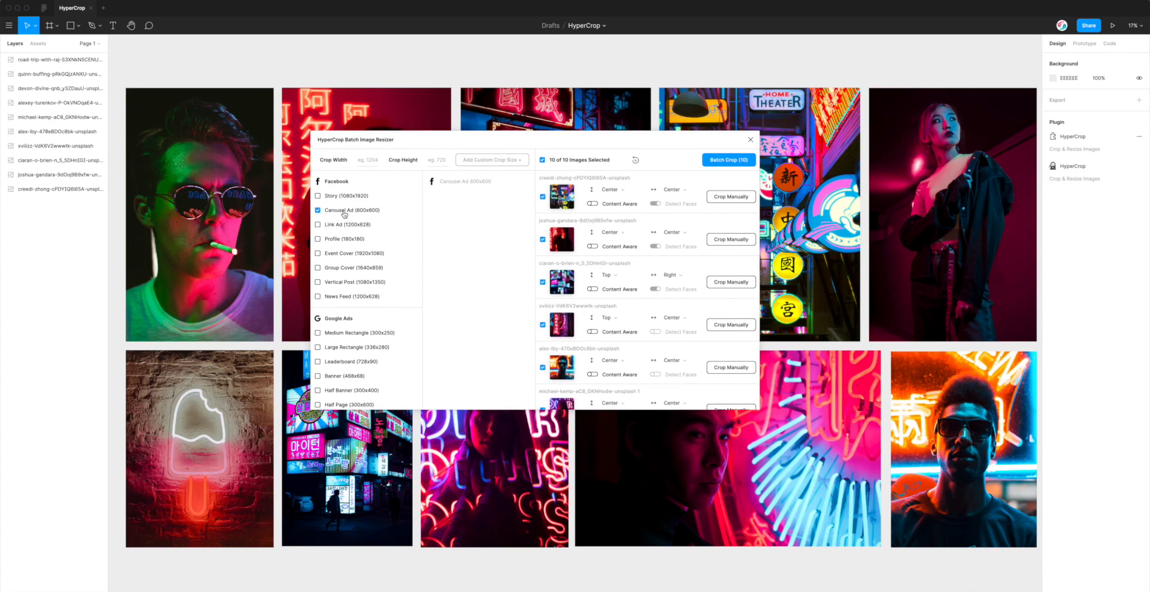
left_click(333, 240)
left_click(344, 210)
left_click(344, 239)
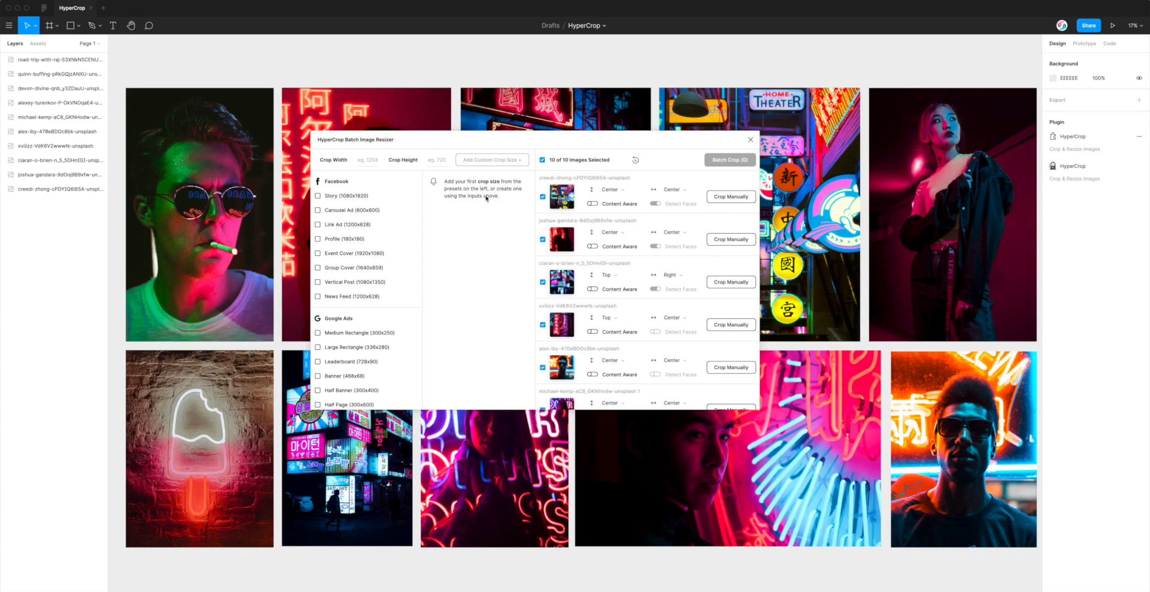
- Add a custom crop size 400 wide and 400 high
left_click(368, 161)
left_click(439, 160)
left_click(368, 161)
type("400")
left_click(430, 158)
type("40")
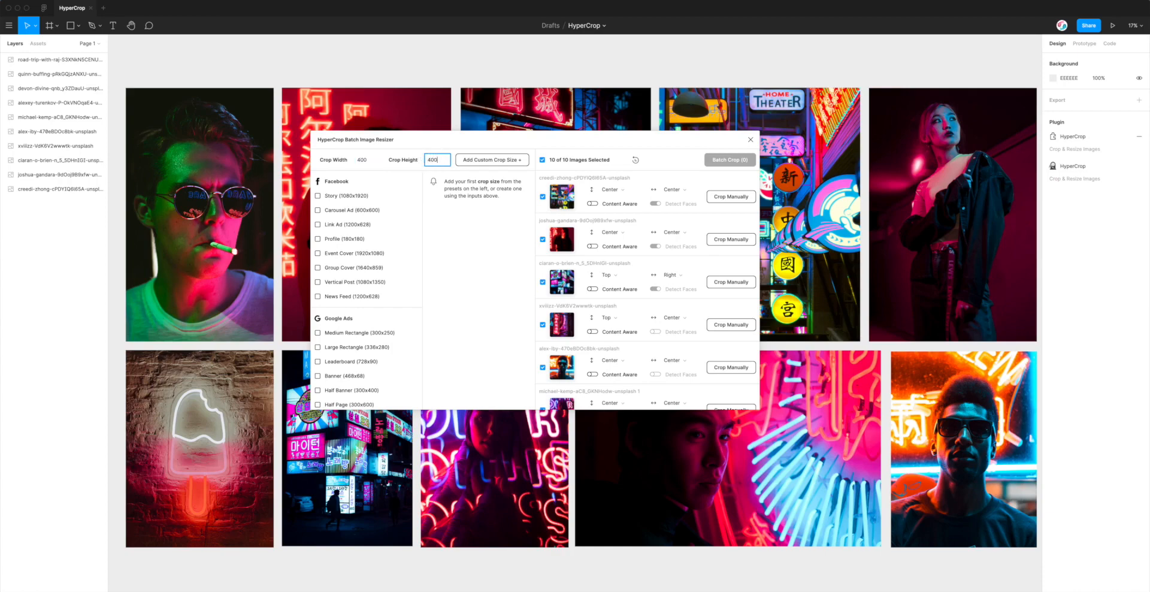
left_click(485, 161)
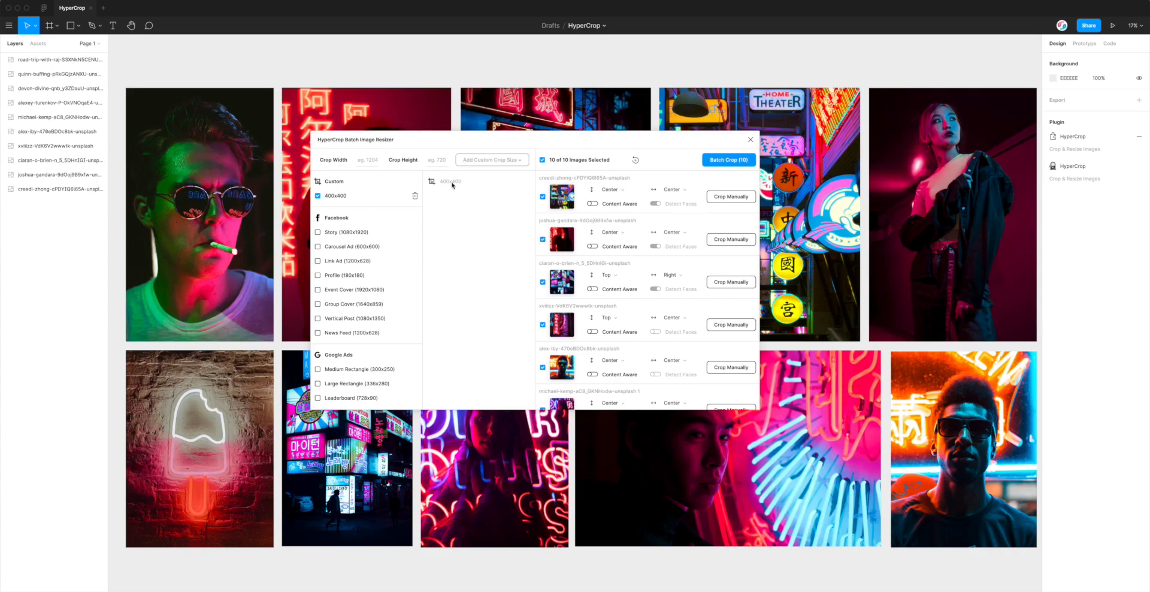
- Switch the custom 400x400 crop size off and on again, and delete it from the custom sizes
left_click(331, 197)
left_click(336, 197)
left_click(415, 197)
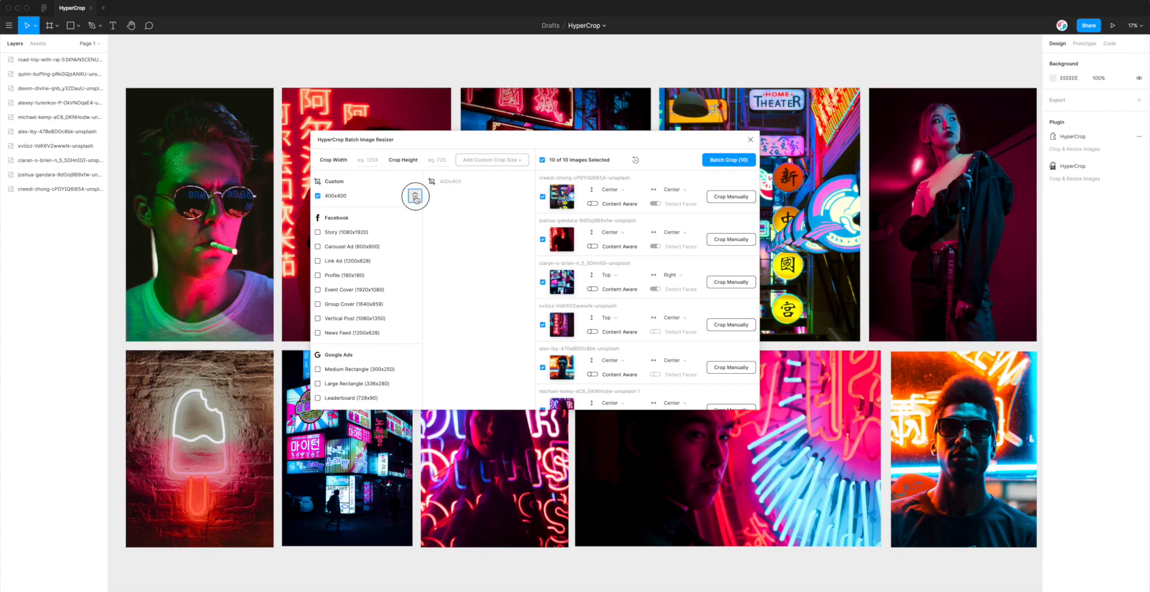
- Add a custom crop size with a width of 400 and an automatic height
left_click(369, 160)
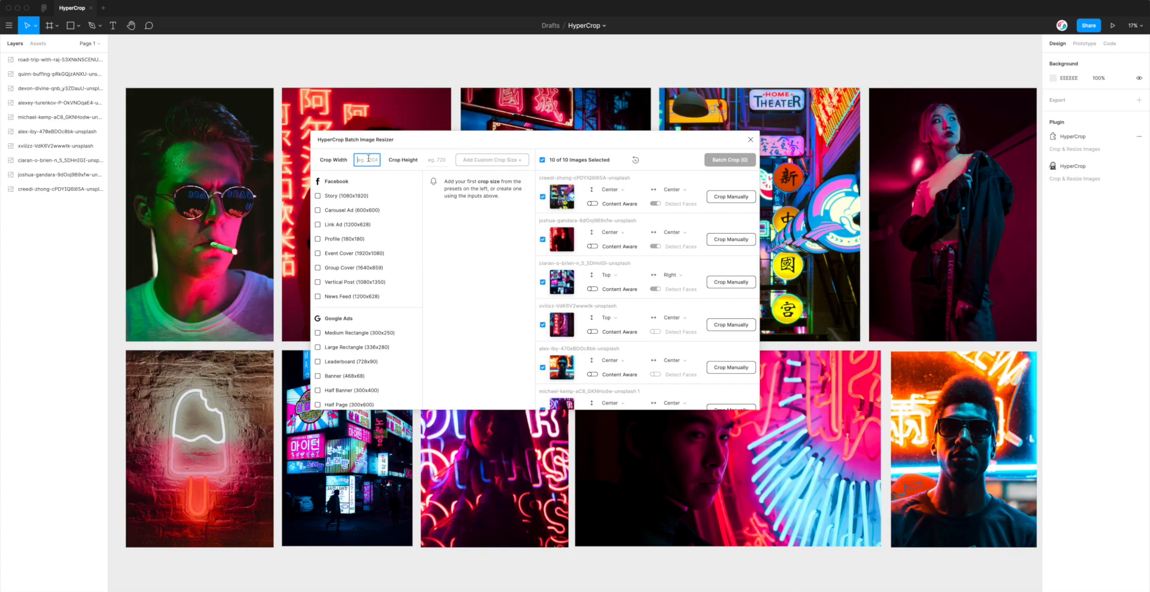
type("400")
left_click(482, 163)
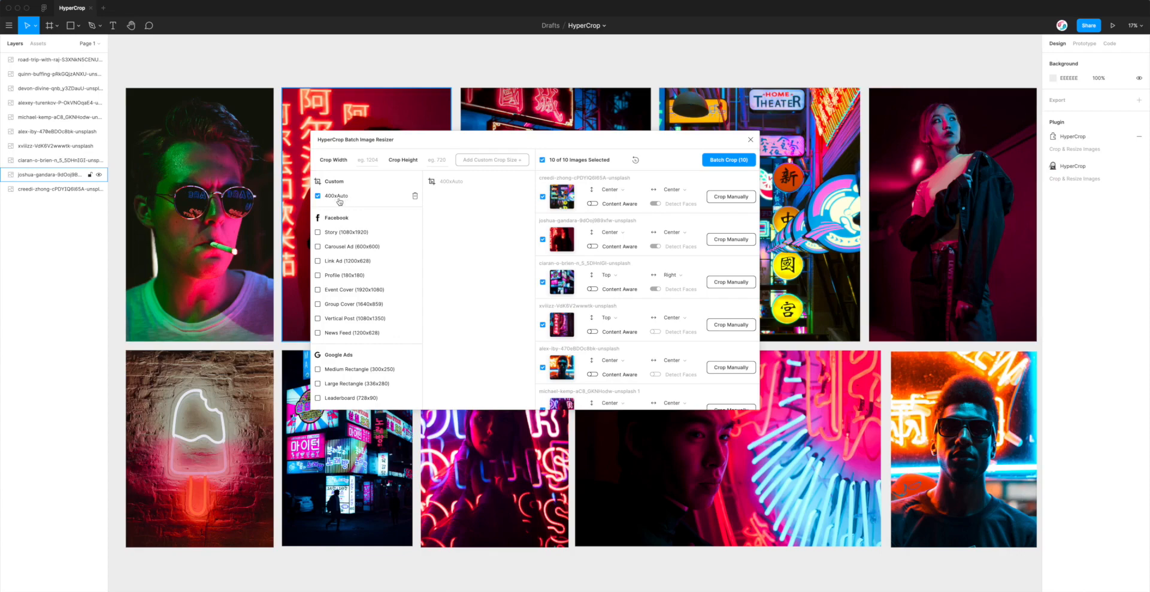
- Add a custom crop size with an automatic width and a height of 460
left_click(367, 160)
left_click(438, 158)
type("460")
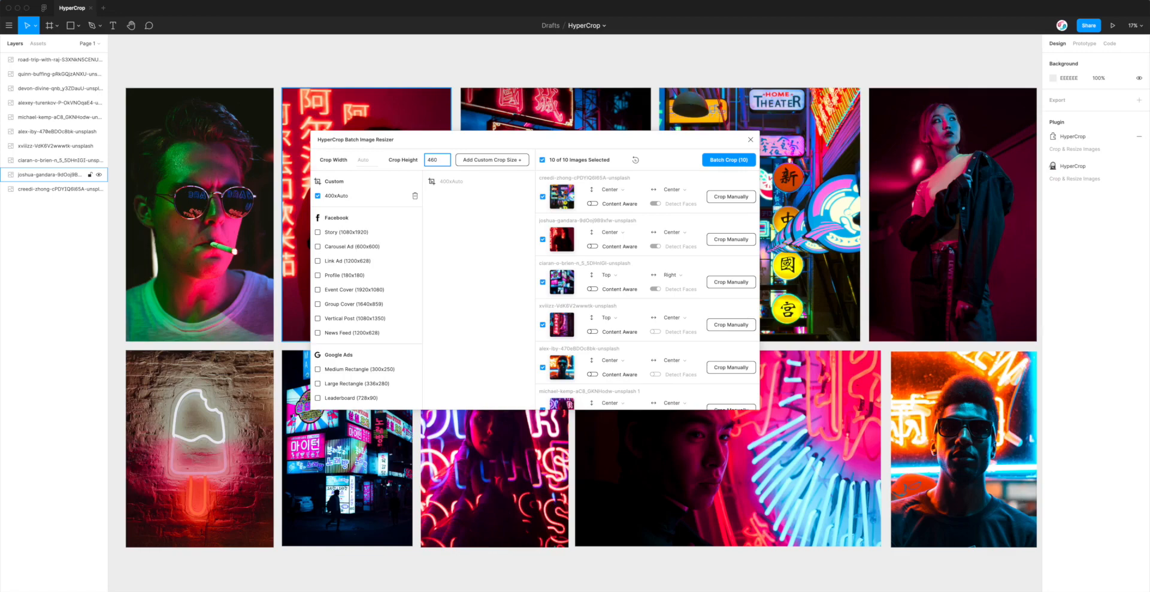
left_click(483, 162)
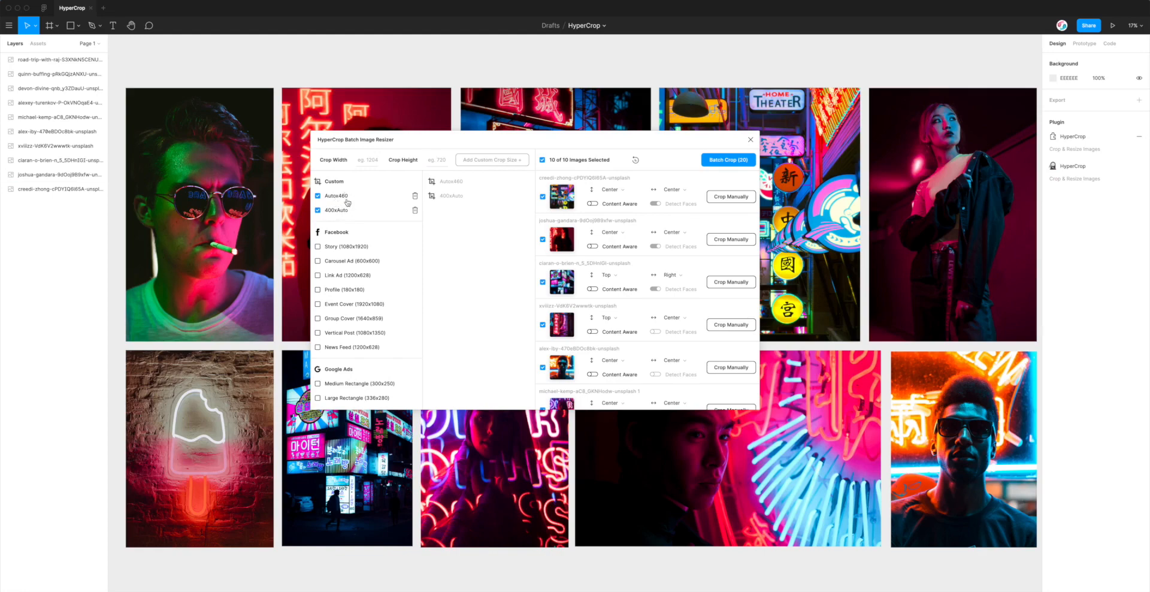
- Add a custom crop size 600 wide and 800 high
left_click(364, 160)
type("600")
key("Tab")
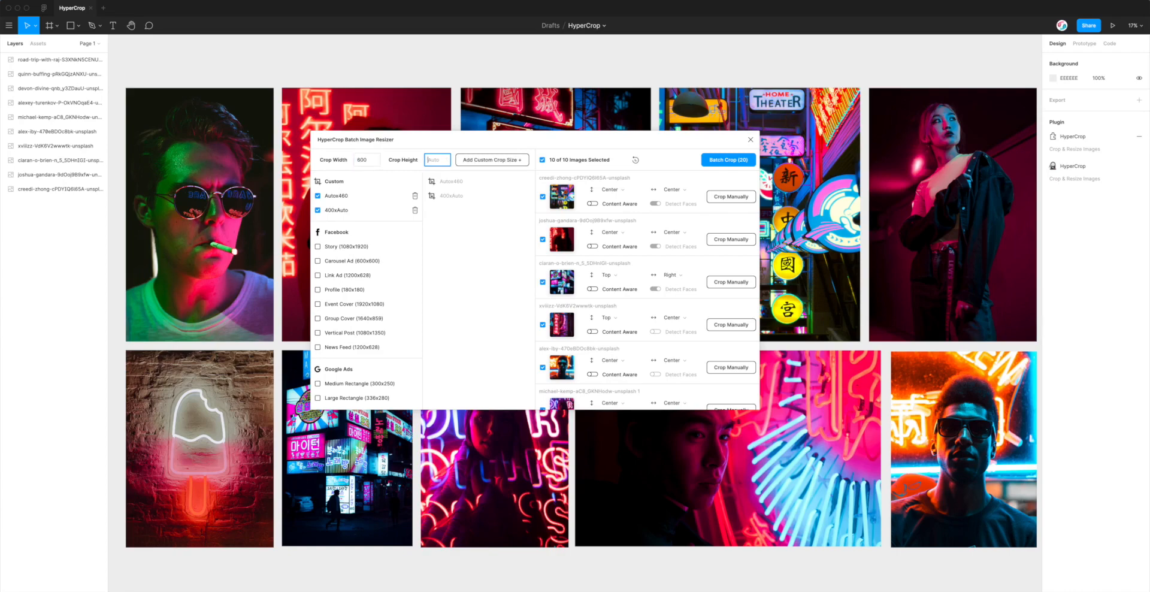
type("800")
left_click(492, 161)
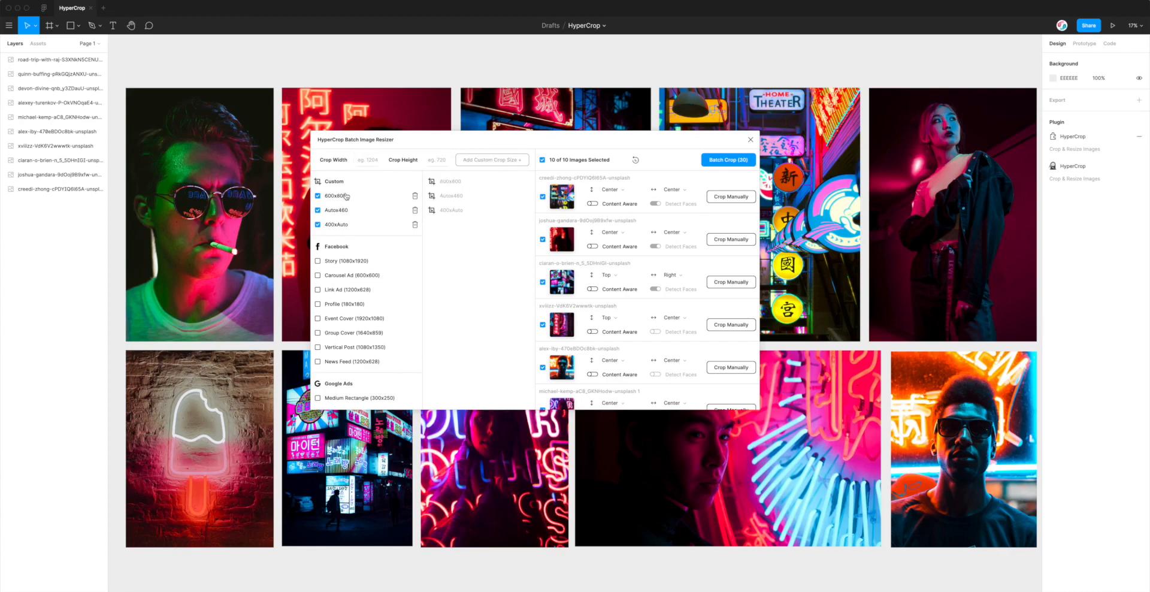
- Toggle the custom sizes and the Facebook Carousel Ad preset, keeping only Autox460 and 400xAuto selected
left_click(336, 212)
left_click(338, 275)
left_click(337, 225)
left_click(338, 196)
left_click(341, 277)
left_click(338, 226)
left_click(336, 213)
- Add the Facebook Carousel Ad (600x600) preset to the selected crop sizes
scroll(340, 227, "down", 4)
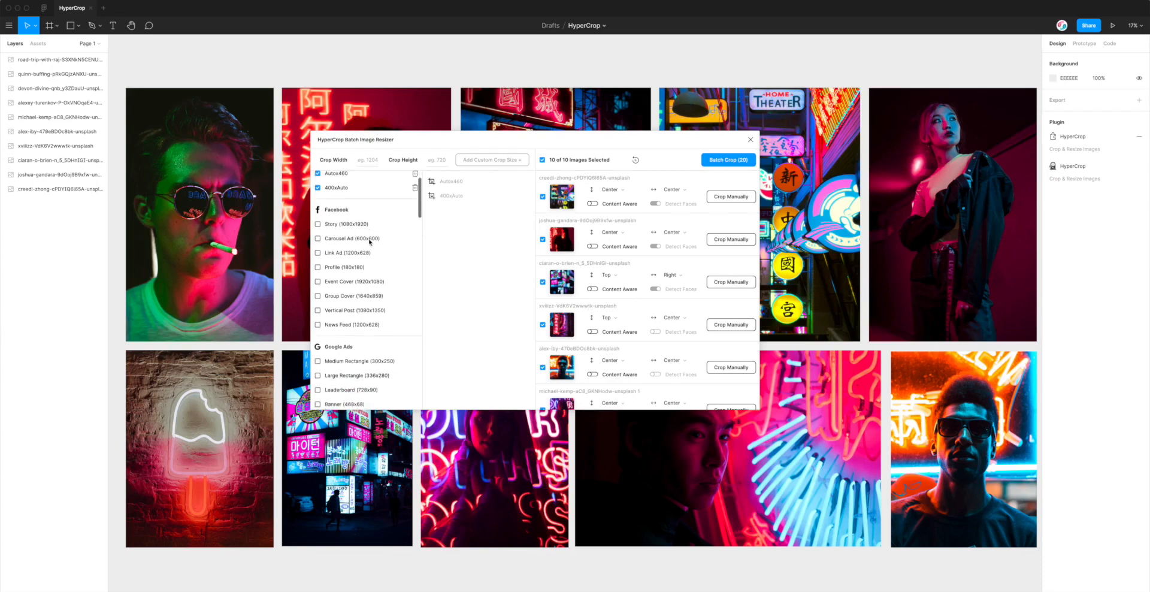
scroll(387, 244, "down", 1)
scroll(387, 244, "up", 1)
left_click(361, 219)
- Add the Twitter Profile (400x400) and Website Card (1024x512) presets to the selected crop sizes
scroll(390, 283, "down", 5)
scroll(391, 280, "down", 5)
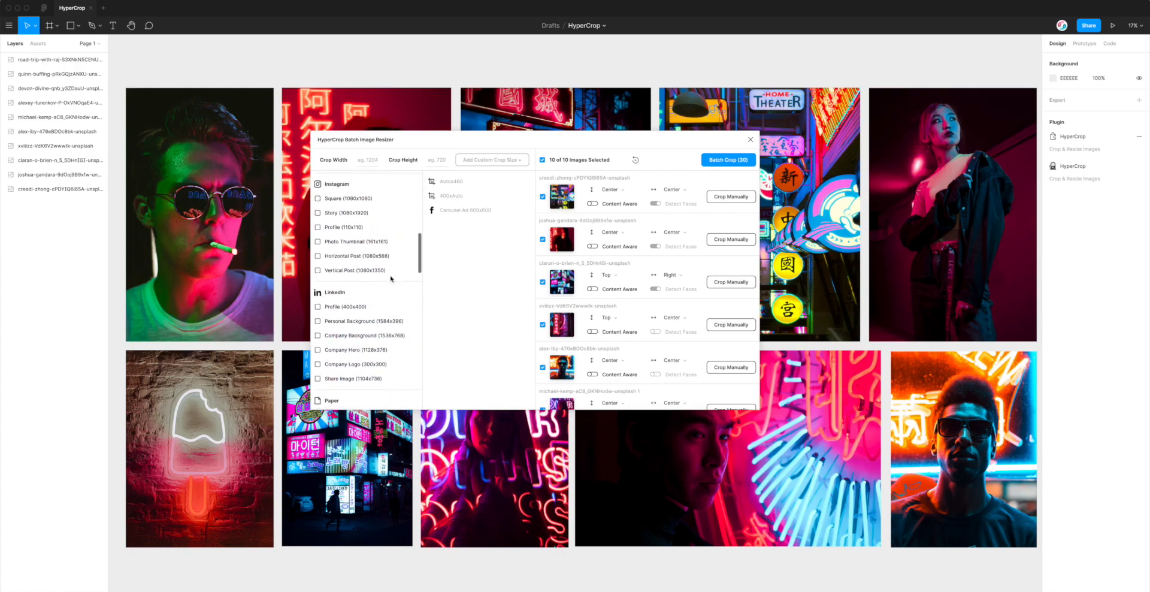
scroll(391, 279, "down", 10)
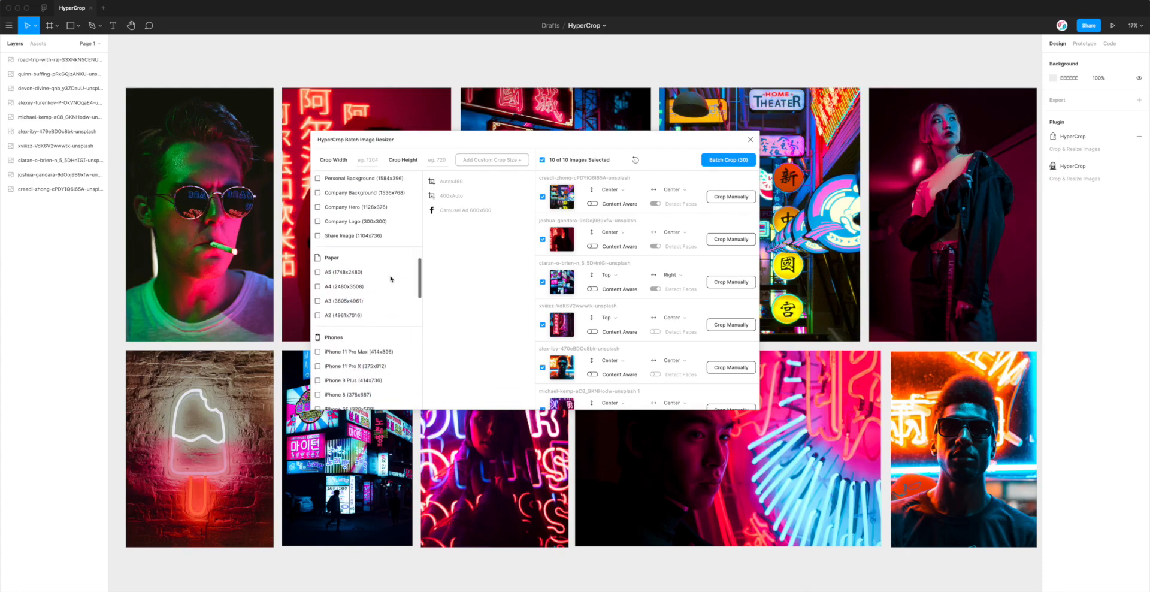
scroll(391, 278, "down", 10)
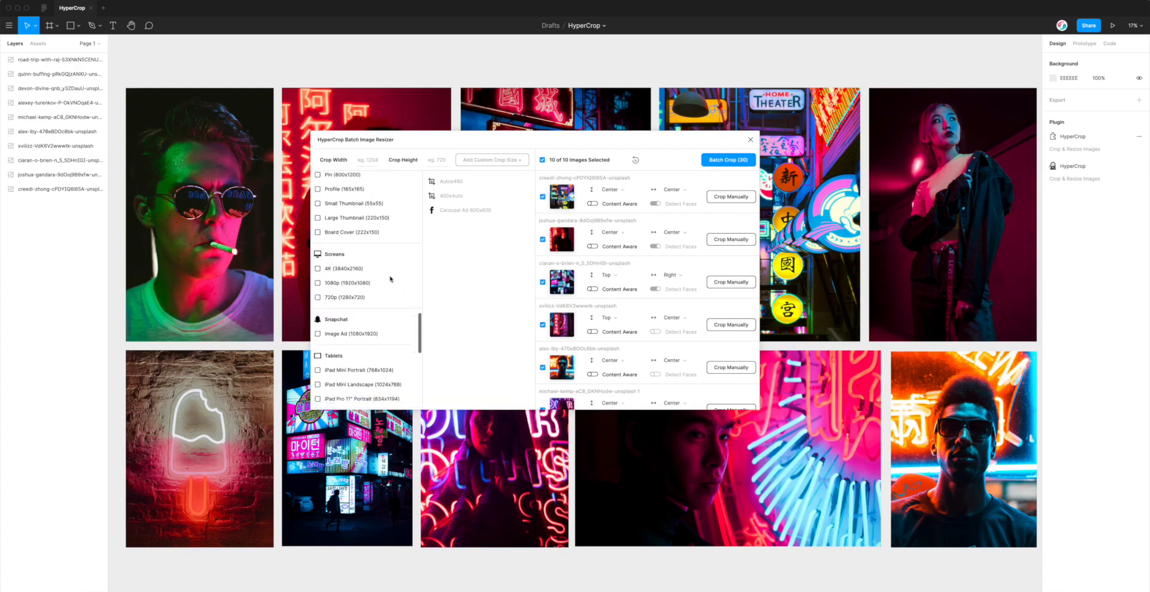
scroll(390, 279, "down", 2)
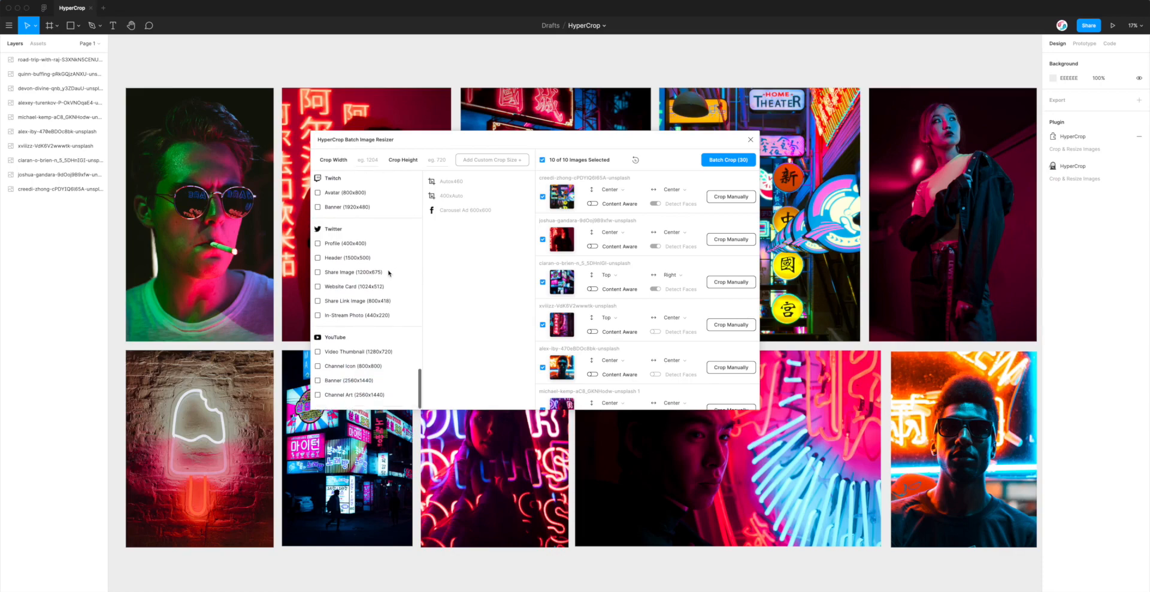
left_click(347, 244)
scroll(387, 385, "up", 3)
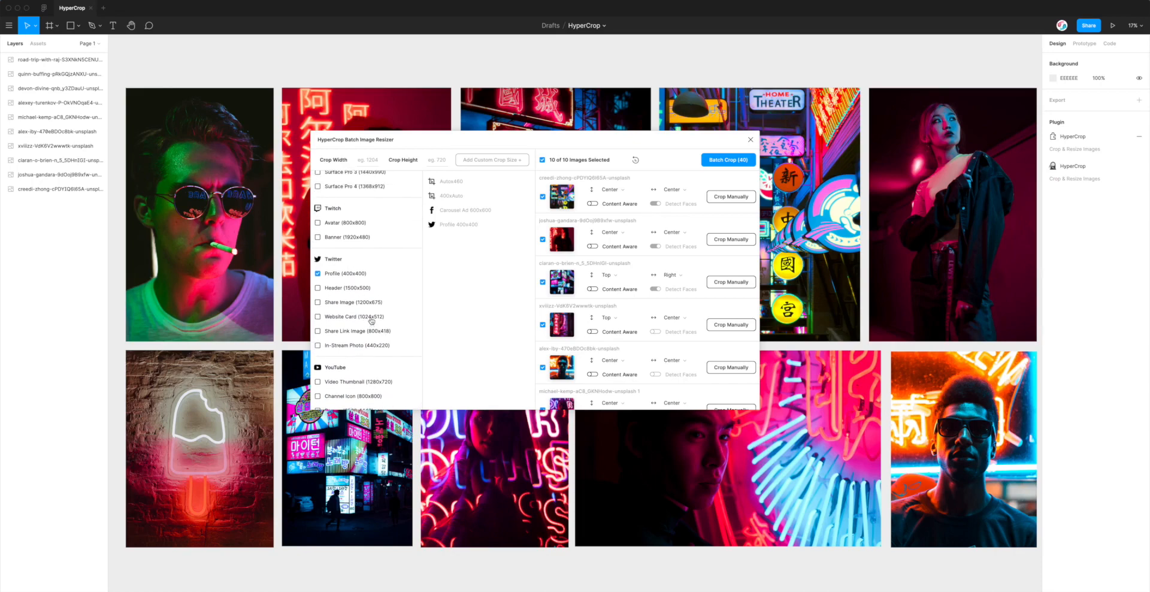
left_click(366, 319)
scroll(387, 267, "up", 15)
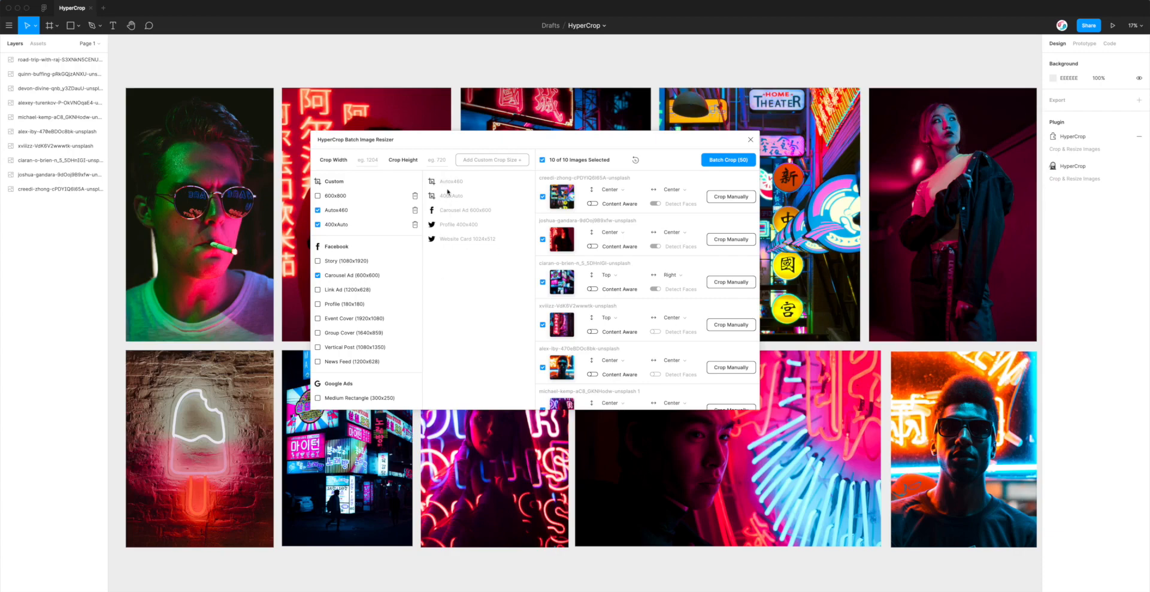
- Clear all images from the batch and include only the neon ice-cream sign image
left_click_drag(637, 147, 633, 149)
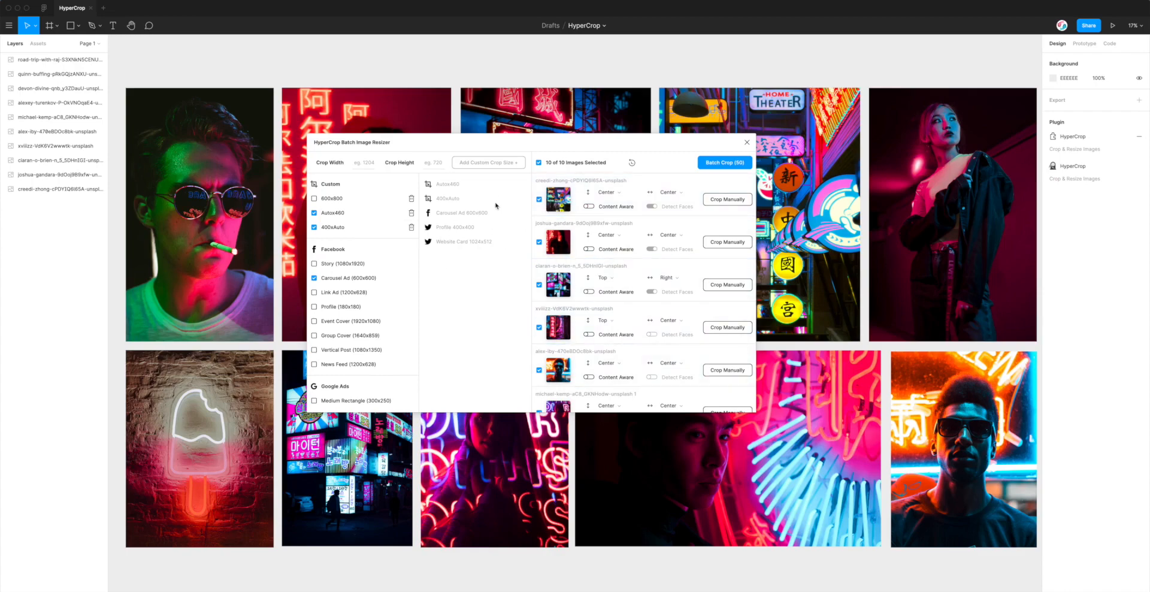
left_click(564, 164)
scroll(572, 192, "down", 5)
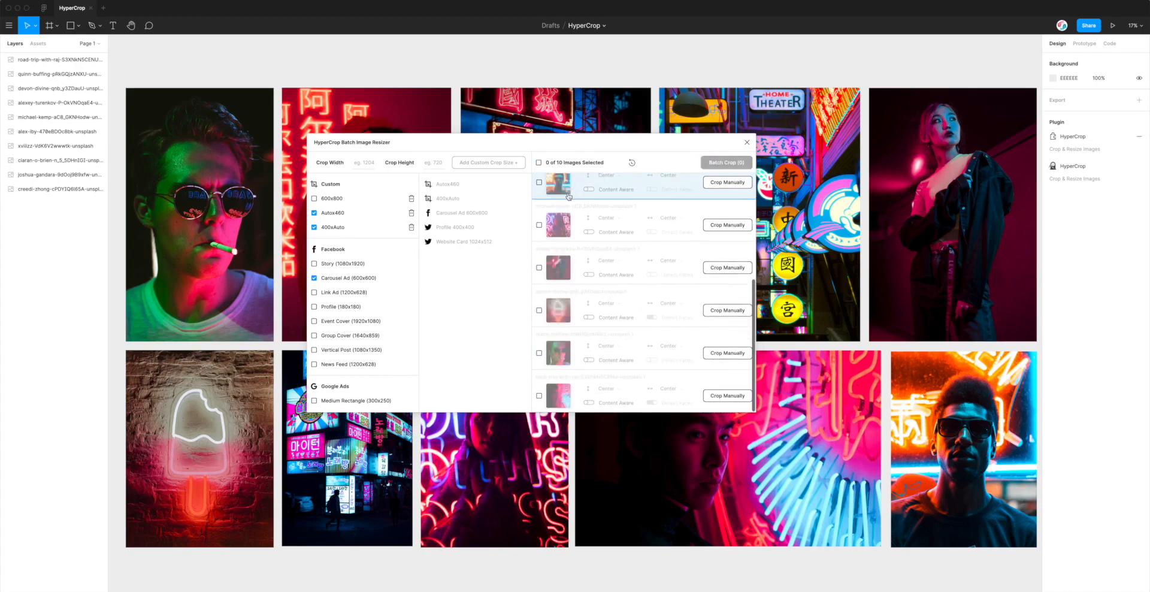
scroll(572, 194, "up", 2)
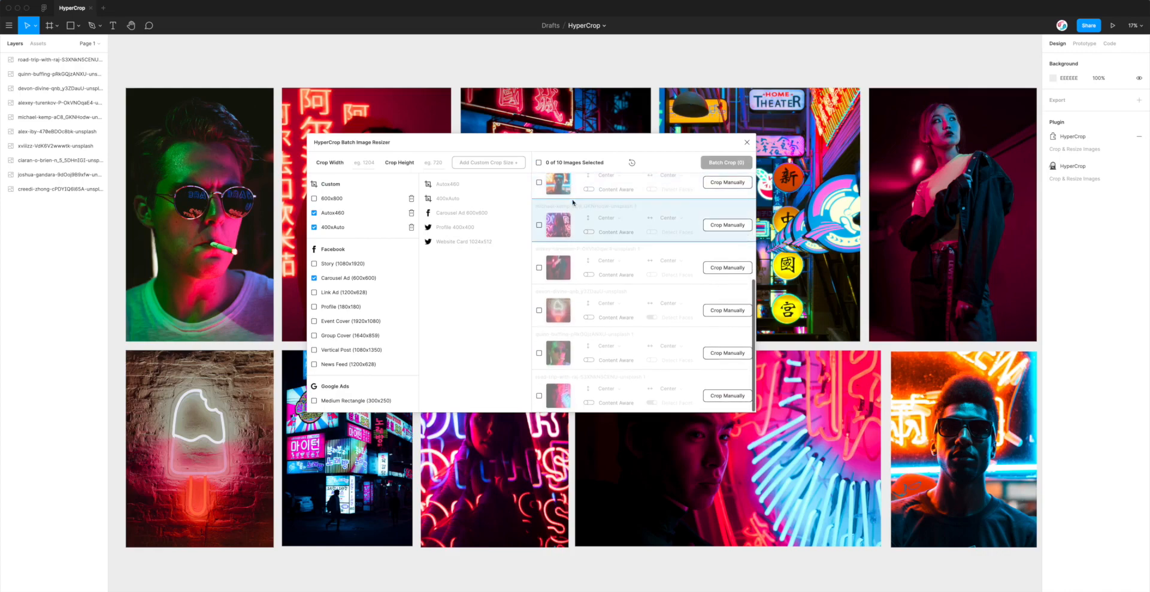
left_click(558, 326)
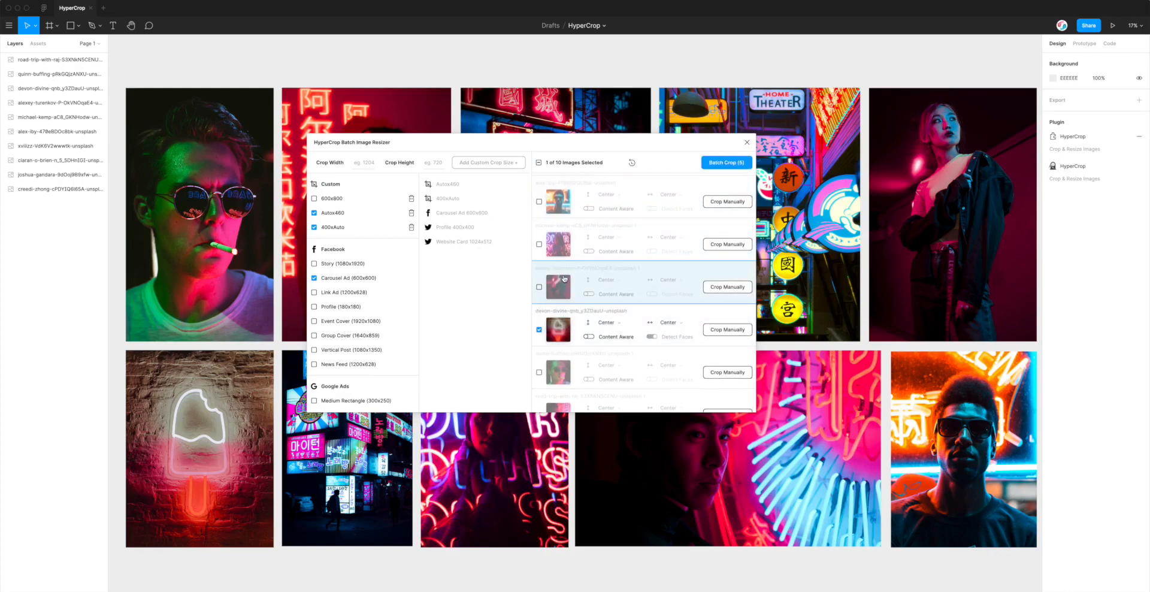
- Include the image of the smoking man in sunglasses and the night street with neon signs in the batch
scroll(565, 283, "up", 1)
scroll(563, 300, "up", 5)
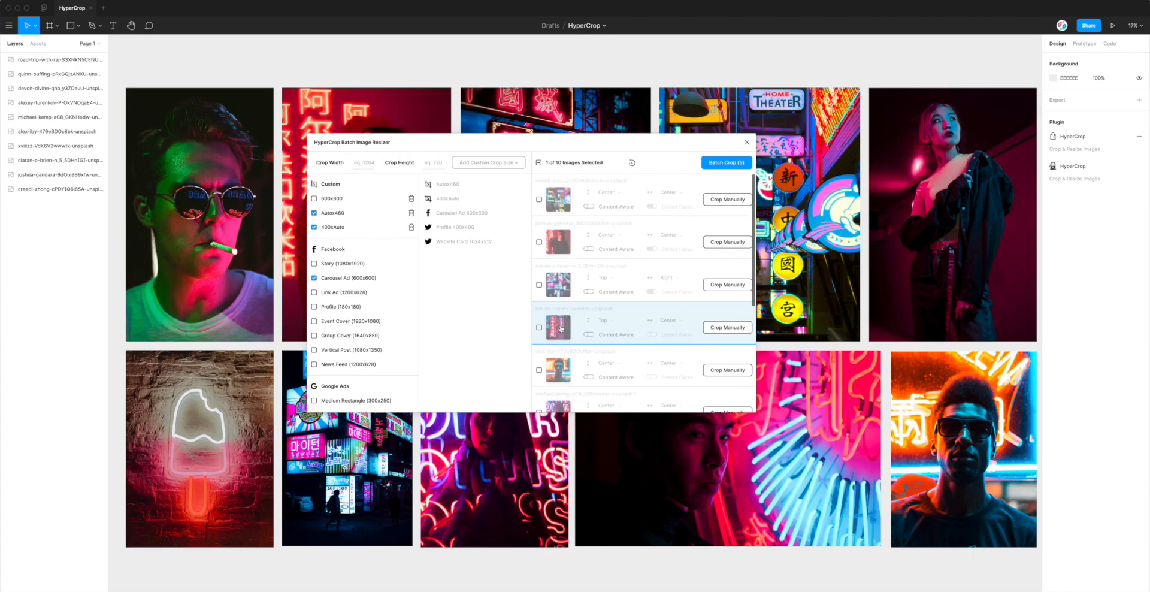
scroll(560, 328, "down", 6)
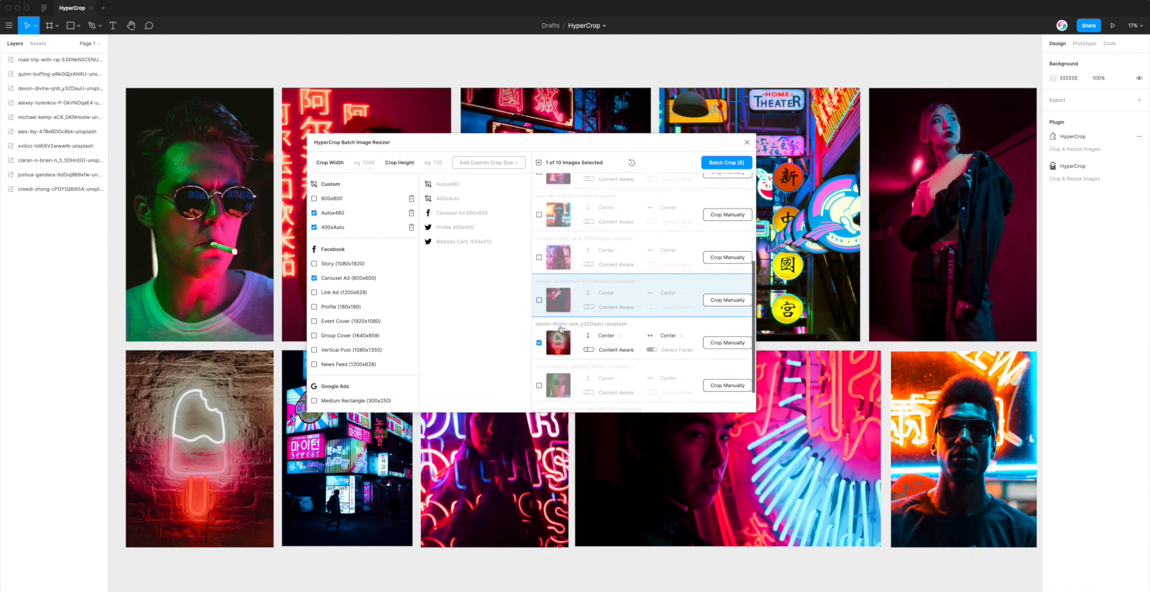
left_click(561, 354)
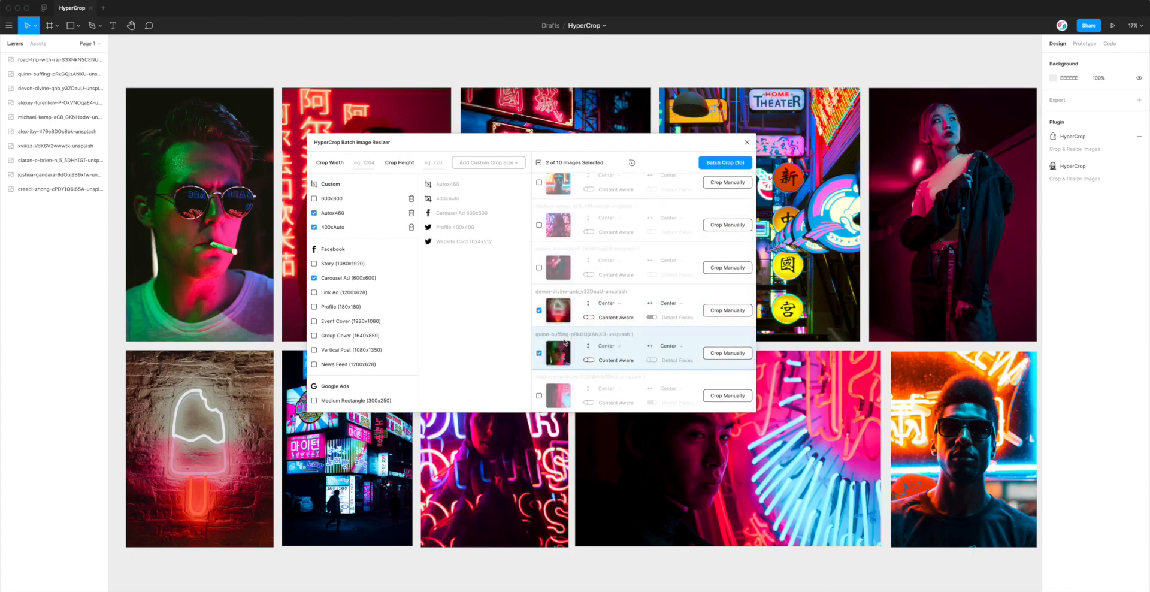
scroll(563, 348, "up", 4)
scroll(563, 335, "up", 2)
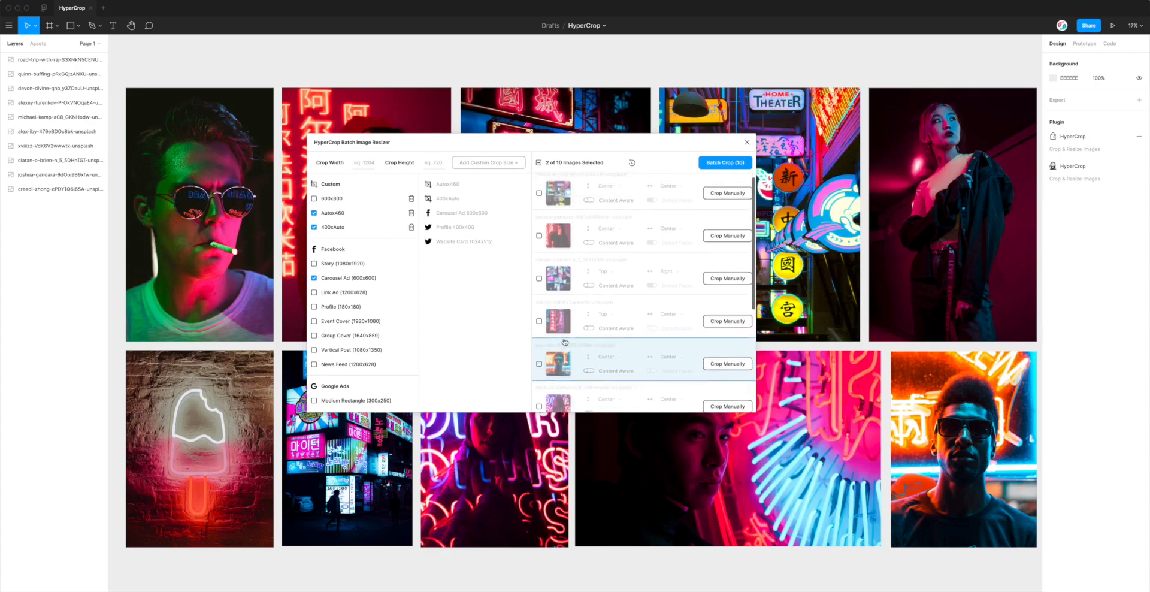
left_click(560, 293)
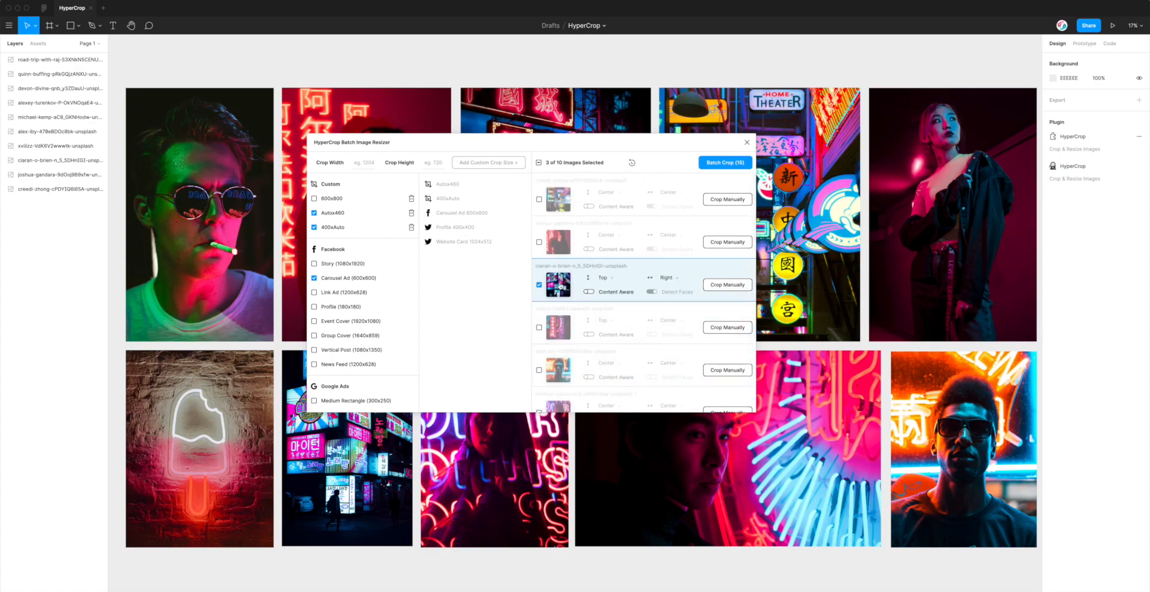
- Review the images included in the batch and their vertical and horizontal crop position settings
scroll(564, 287, "down", 1)
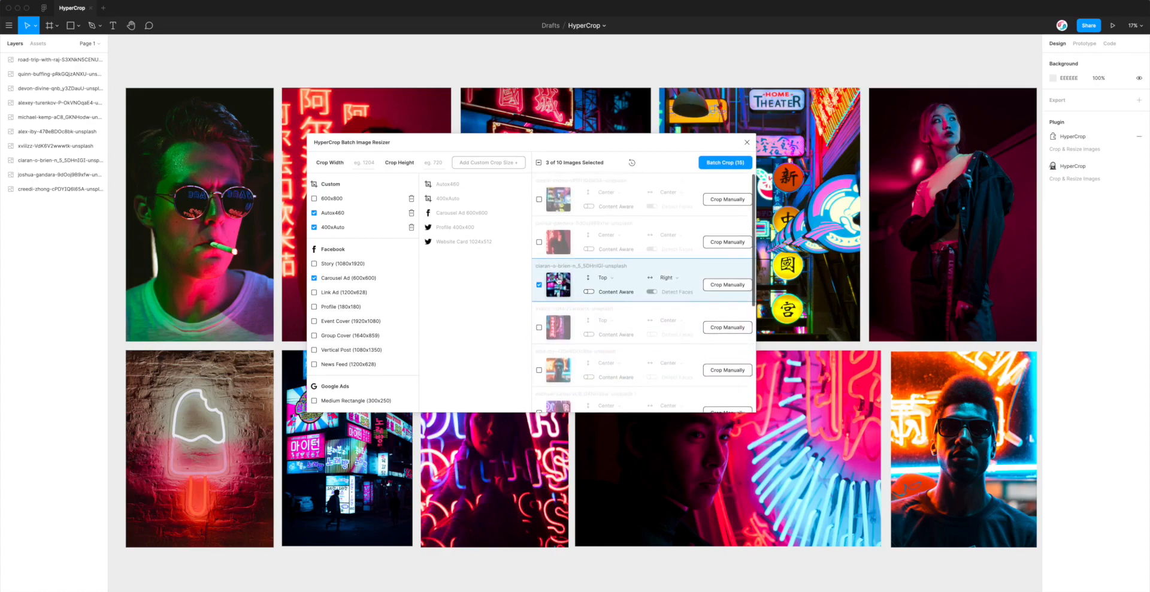
scroll(624, 323, "down", 2)
scroll(624, 254, "down", 3)
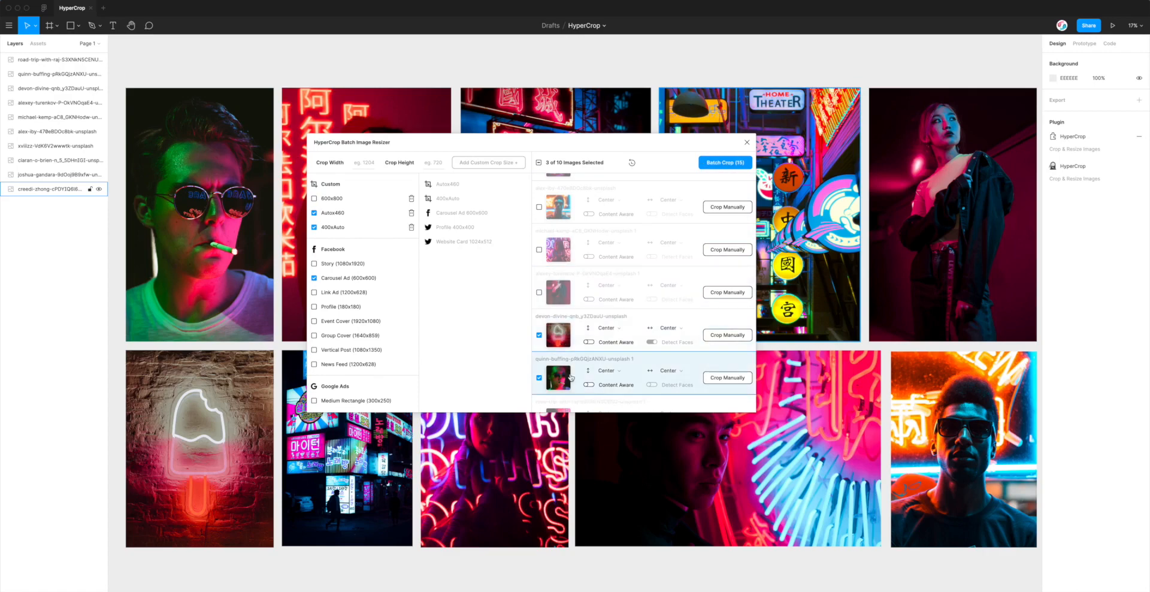
scroll(571, 371, "up", 3)
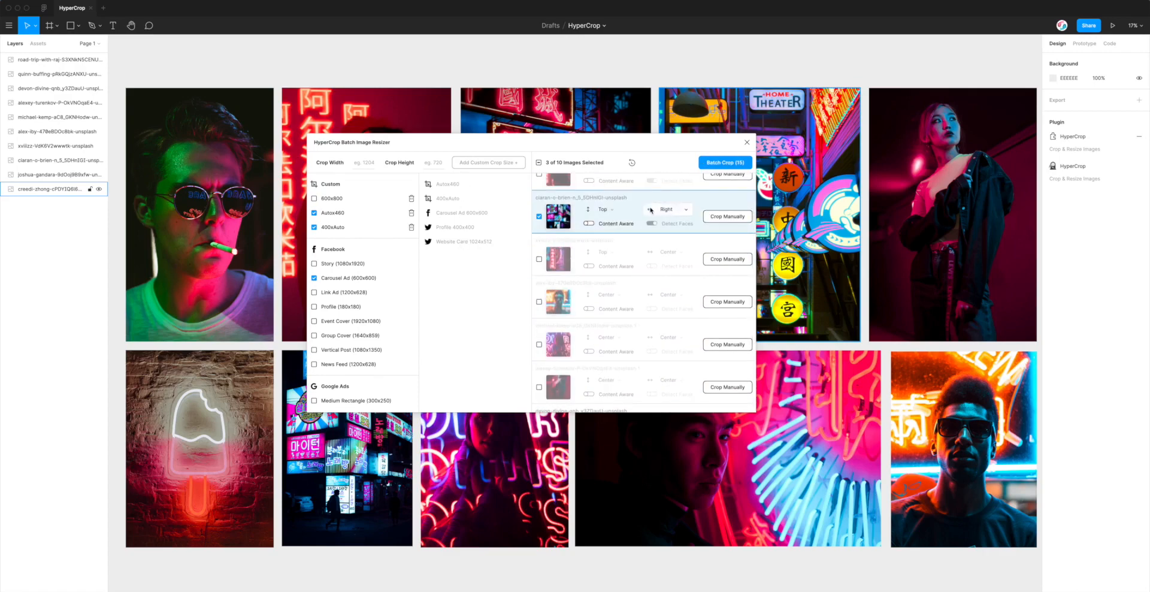
scroll(650, 209, "up", 2)
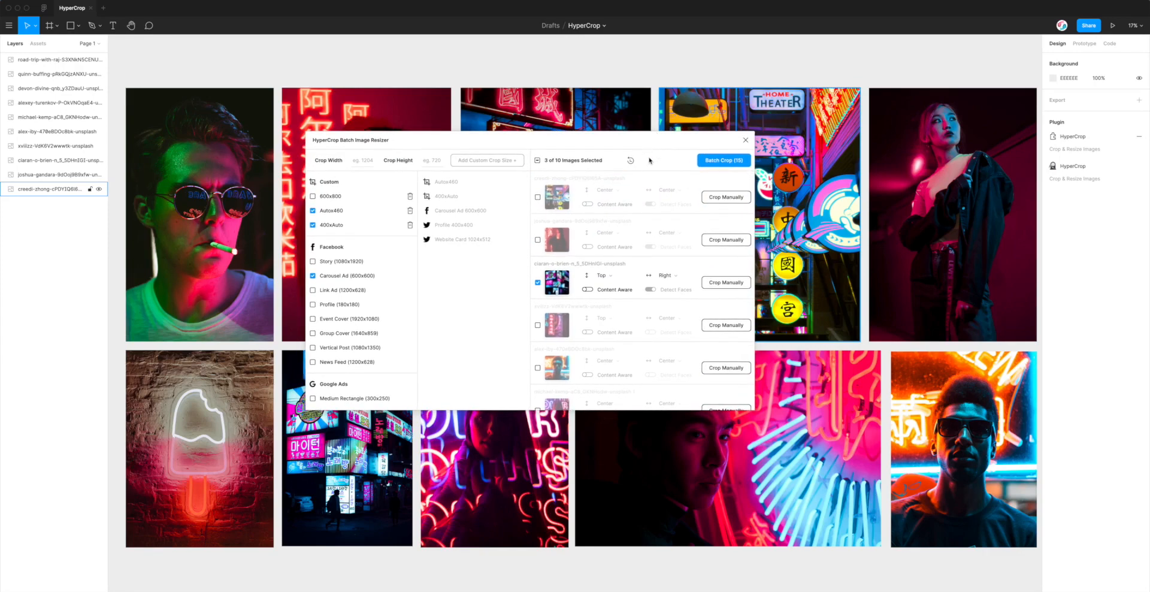
scroll(655, 227, "down", 1)
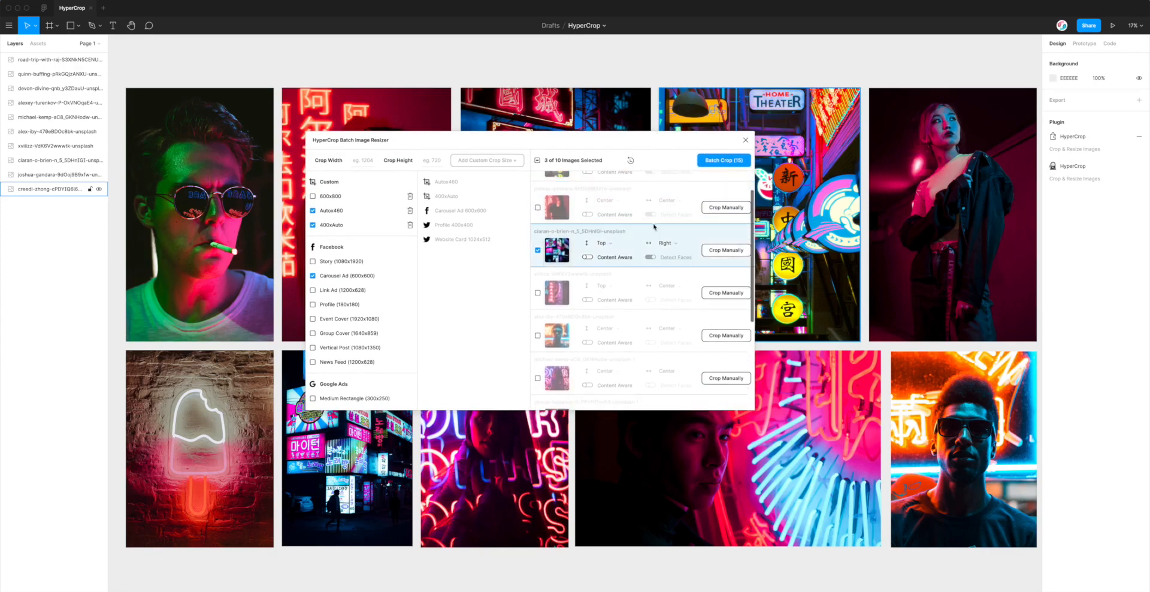
- Set both the vertical and horizontal crop positions of the night street image to Center
left_click(604, 244)
left_click(607, 271)
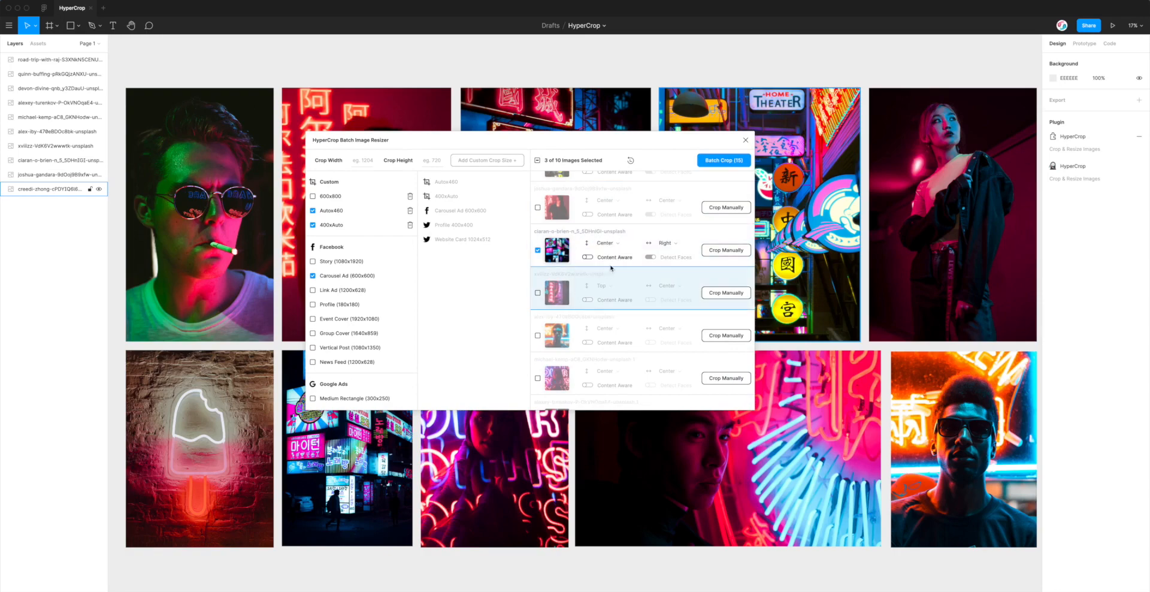
left_click(665, 243)
left_click(663, 270)
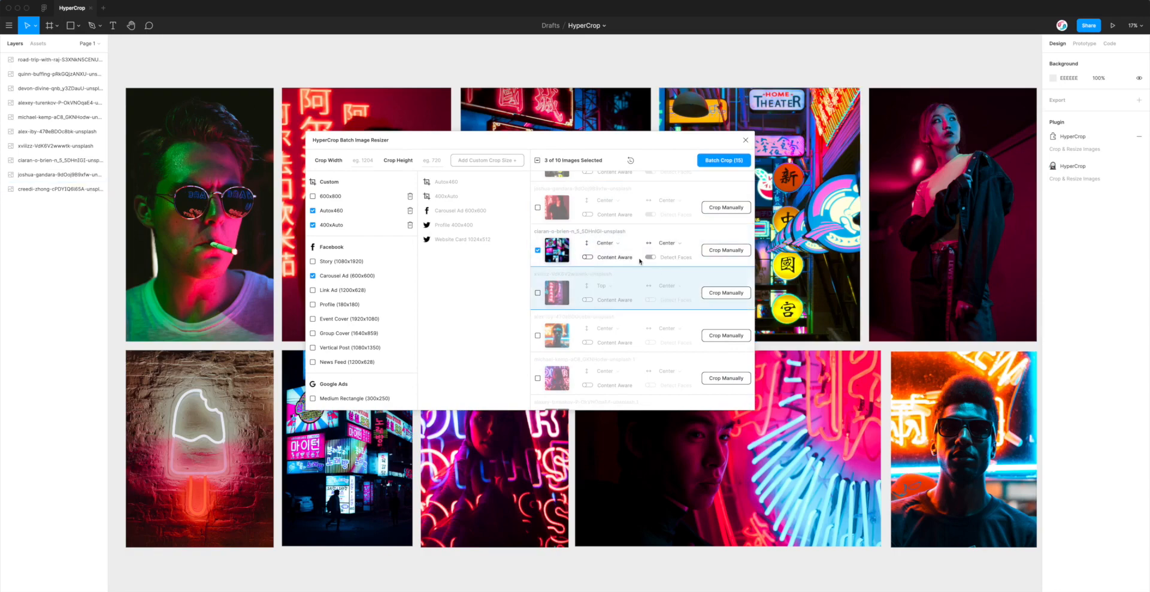
- Set the night street image's crop position to Top vertically and Left horizontally
left_click(605, 243)
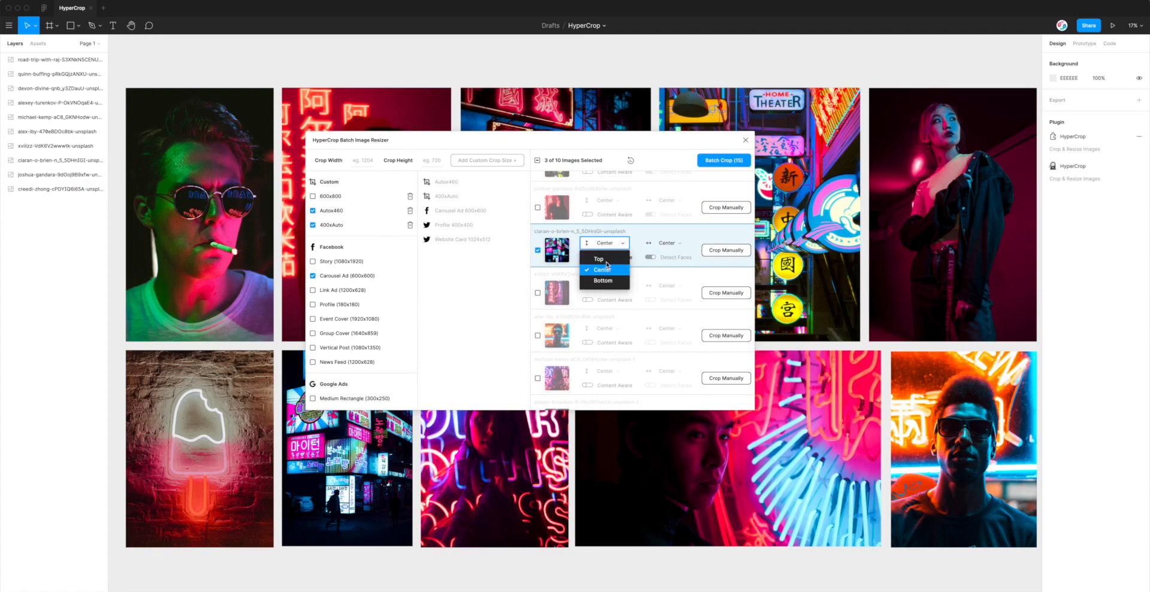
left_click(599, 259)
left_click(662, 244)
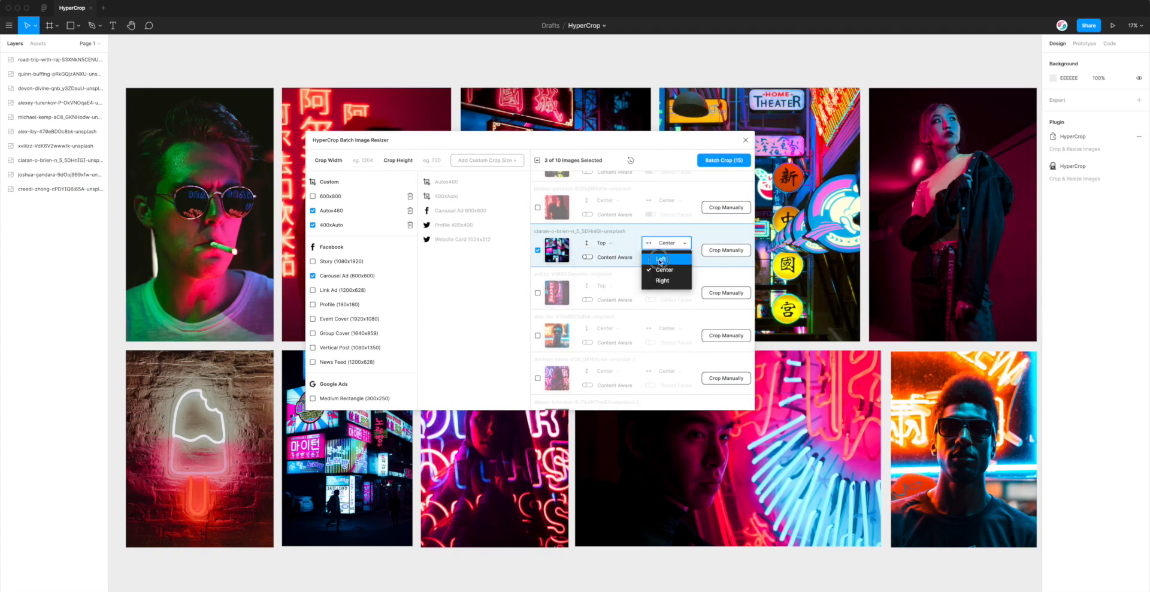
left_click(661, 258)
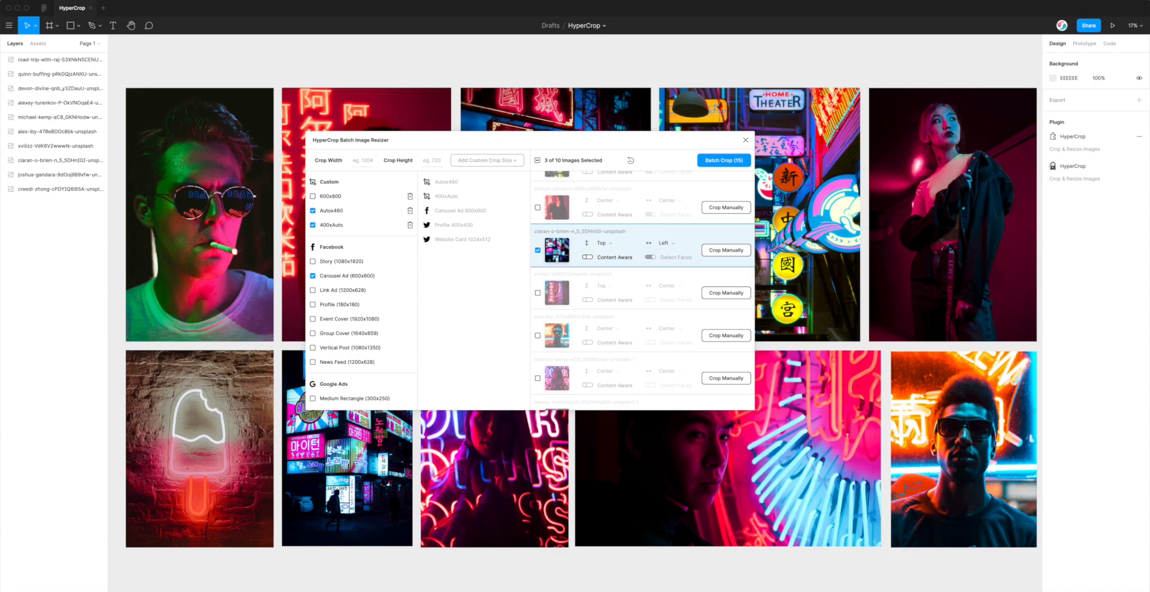
- Return the night street image's vertical and horizontal crop positions to Center
left_click(602, 243)
left_click(603, 269)
left_click(663, 242)
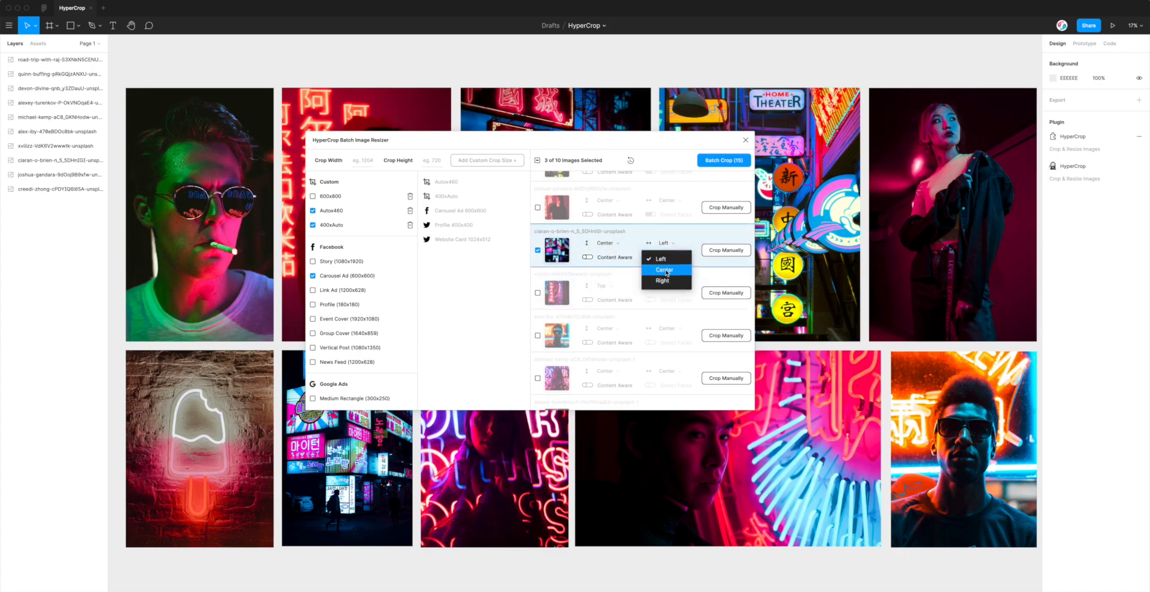
left_click(665, 270)
- Enable Content Aware cropping and Detect Faces for the image of the smoking man in sunglasses
scroll(597, 248, "down", 5)
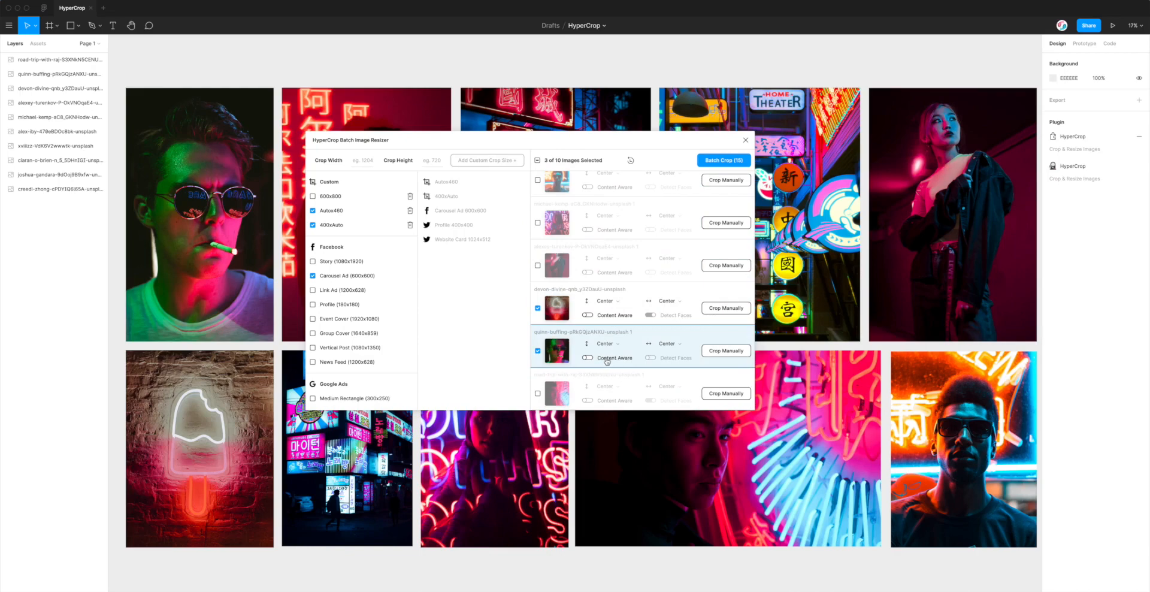
left_click(606, 359)
left_click(668, 360)
- Enable Content Aware cropping for the night street image with neon signs
scroll(563, 338, "up", 1)
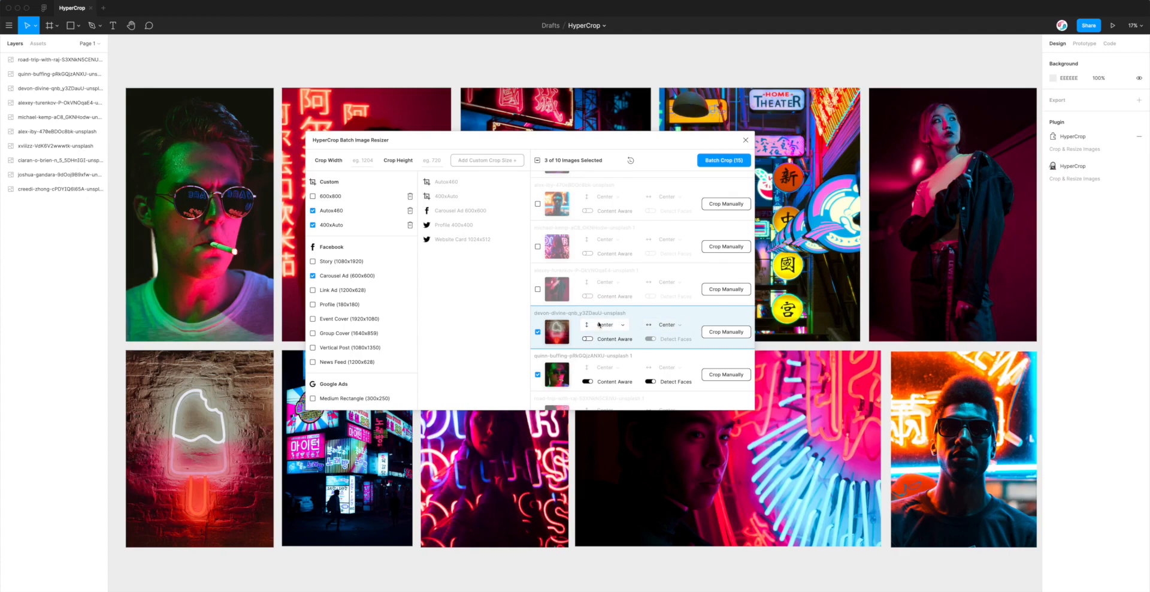
scroll(596, 321, "up", 3)
scroll(596, 322, "up", 3)
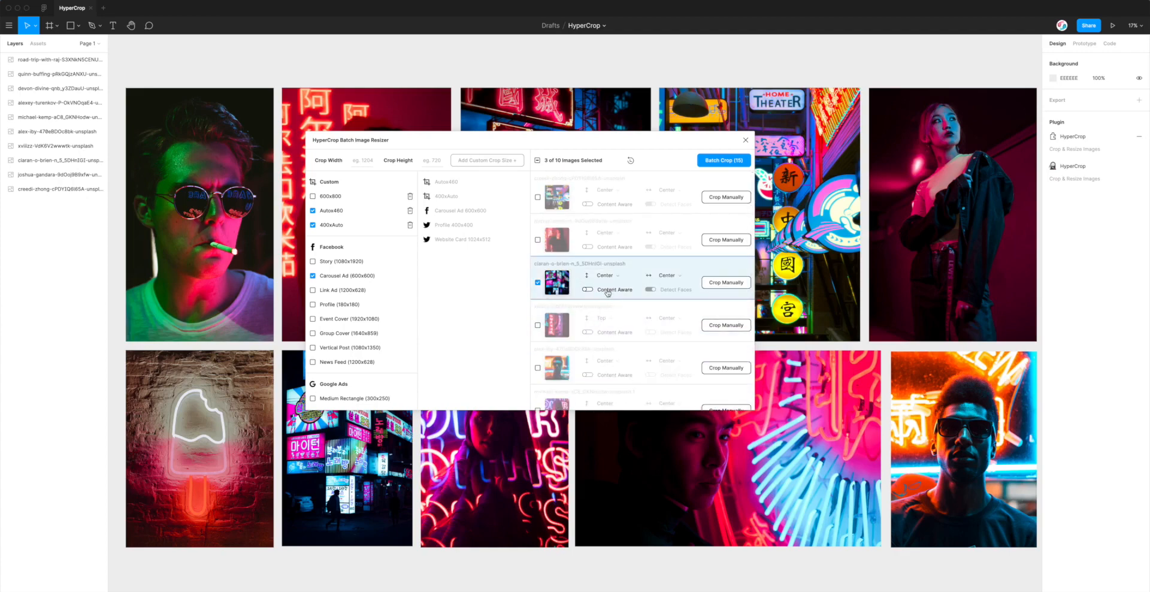
left_click(608, 292)
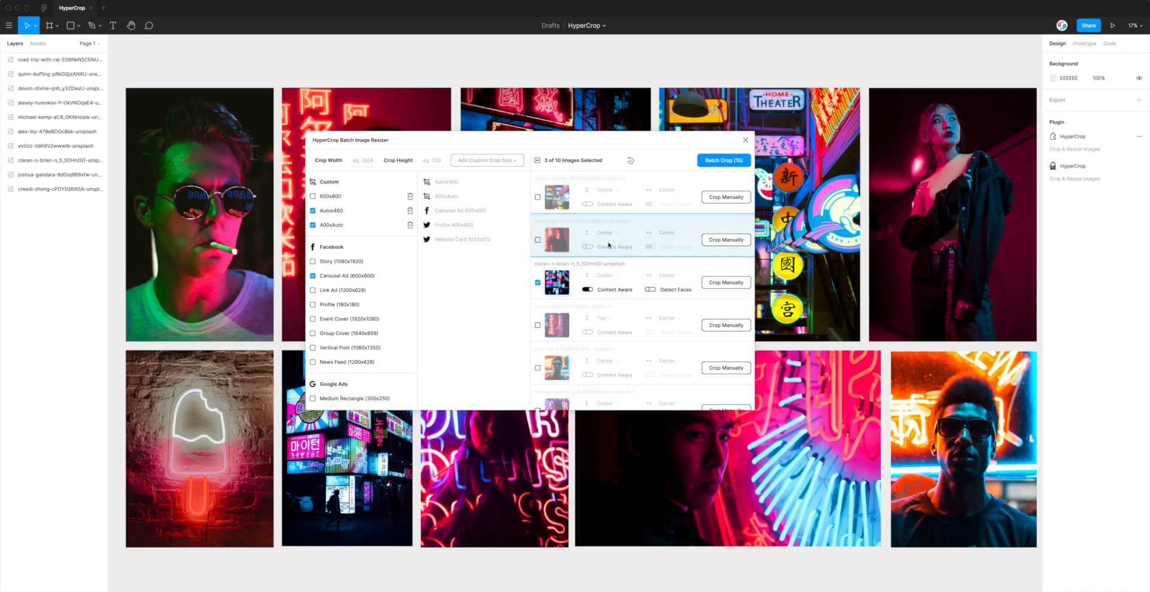
- Open the batch crop options and choose JPG export, image compression 90 and the Cover (Fill Image To Size) fill
left_click(719, 162)
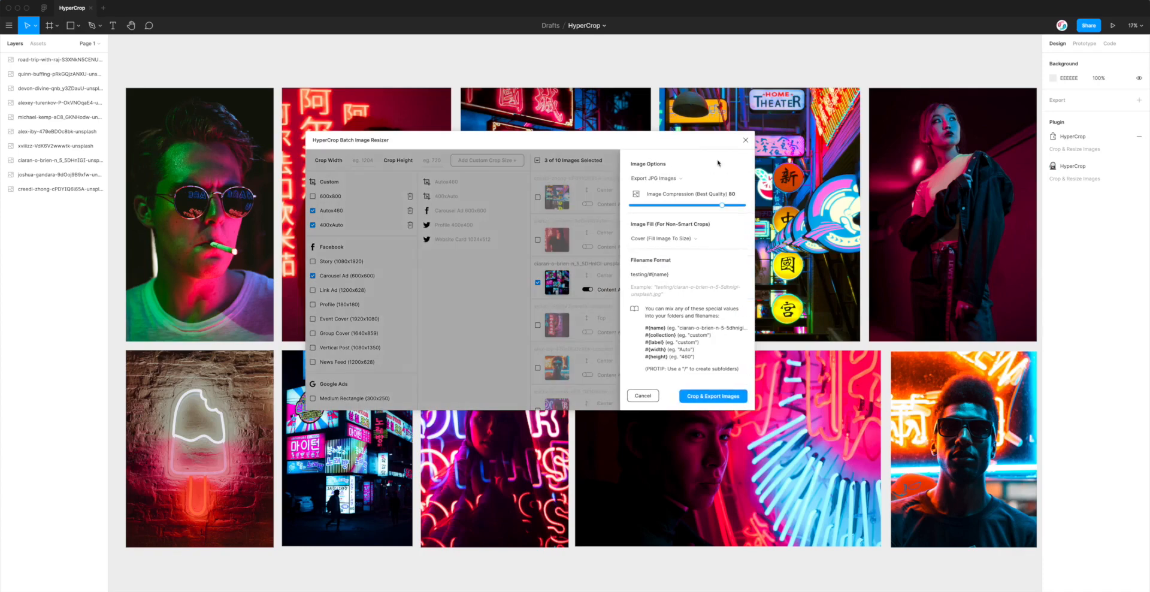
left_click(678, 180)
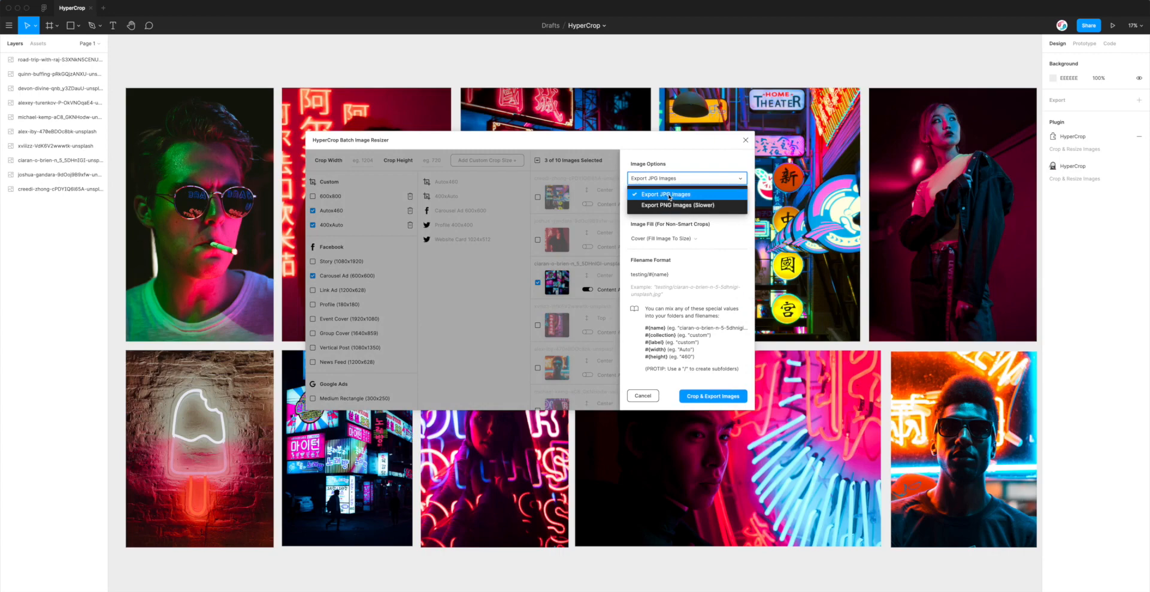
left_click(669, 196)
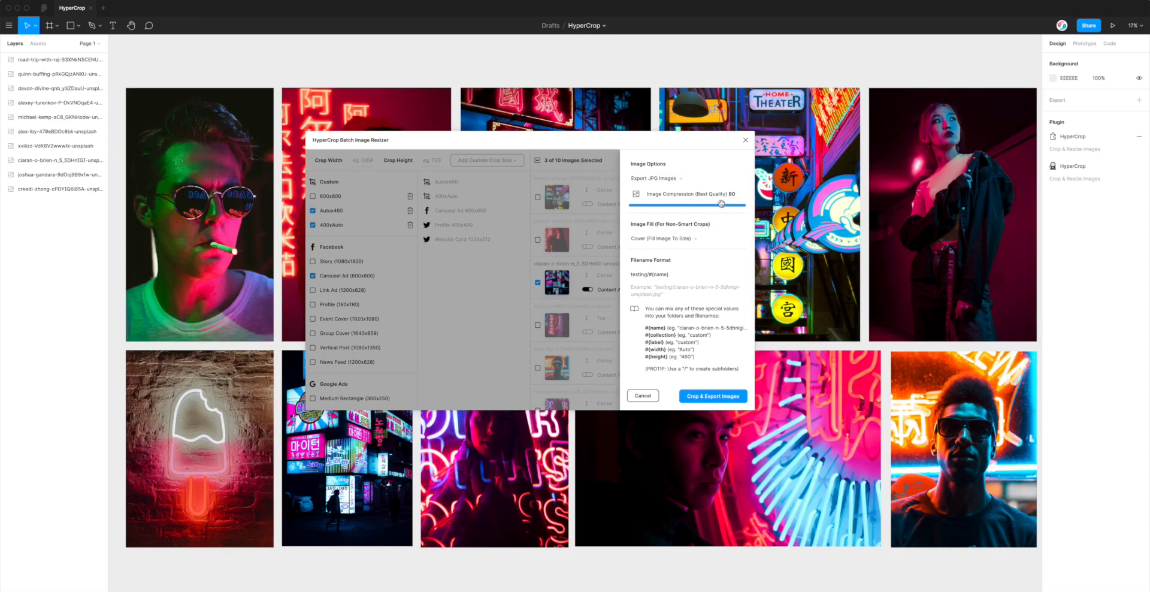
mouse_move(722, 204)
left_mouse_down()
mouse_move(736, 204)
mouse_move(711, 205)
mouse_move(734, 205)
left_mouse_up()
left_click(664, 239)
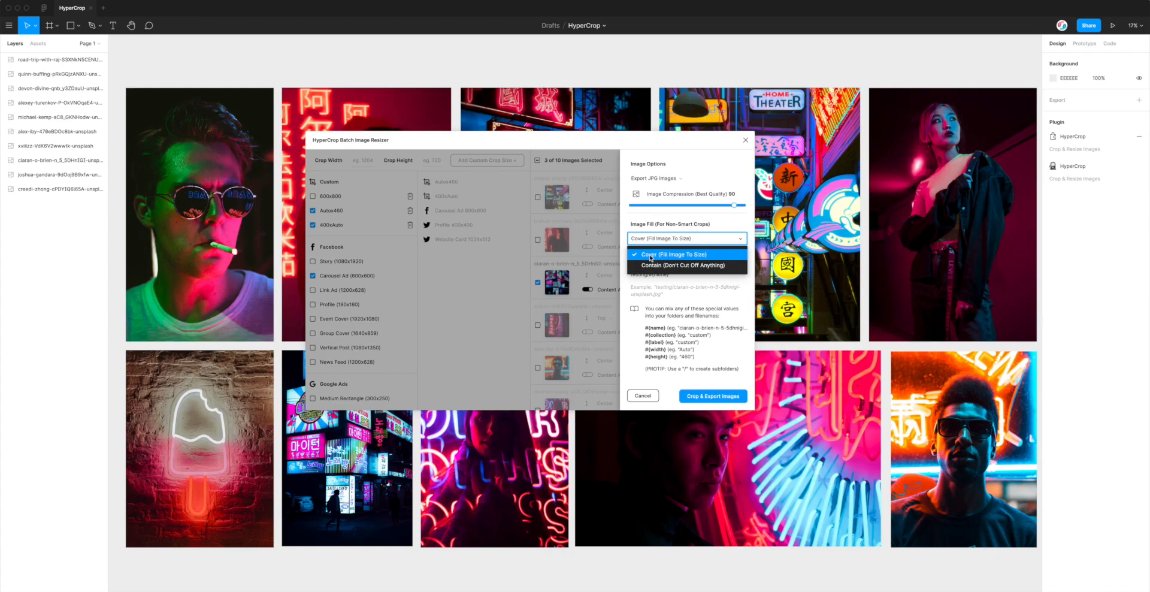
left_click(651, 256)
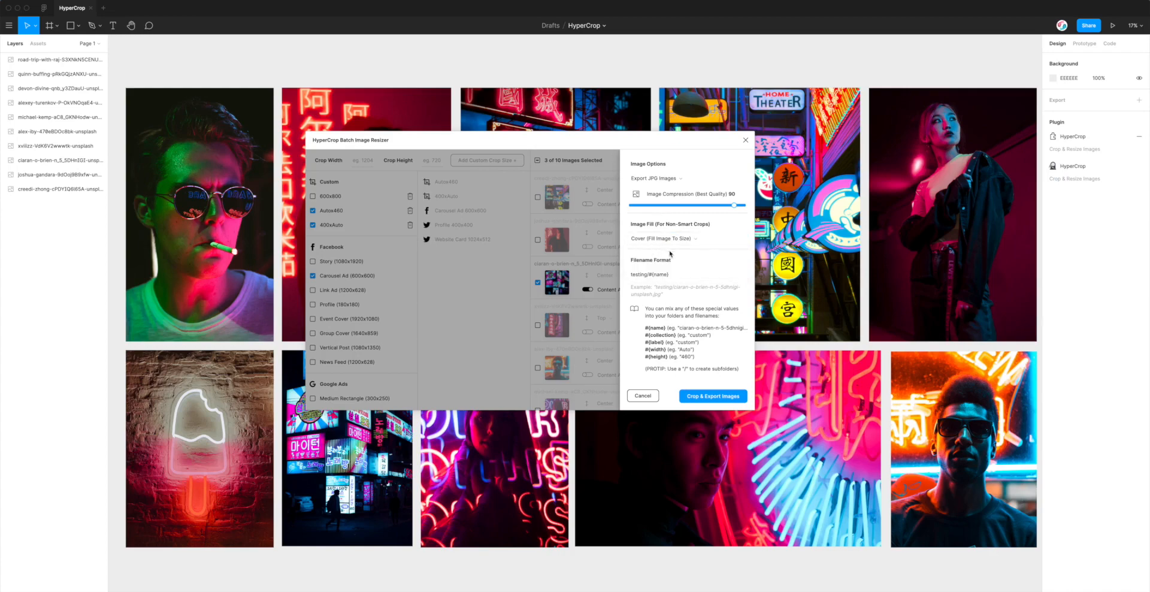
- Clear the custom filename format so the default collection, name, width and height pattern applies
left_click_drag(676, 275, 630, 275)
key("BackSpace")
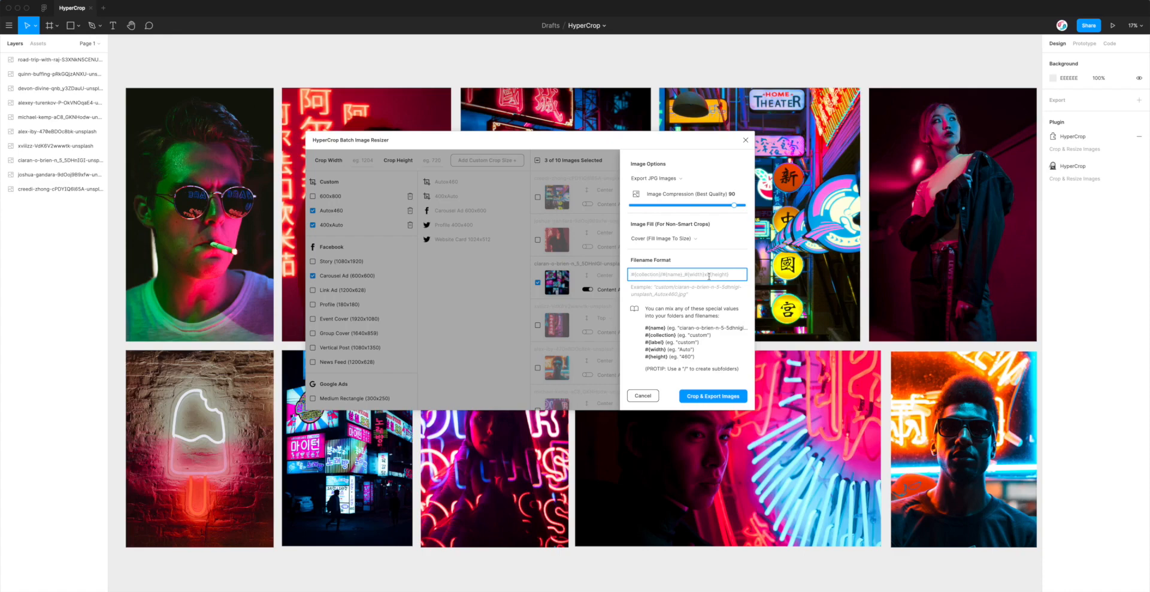
left_click_drag(656, 287, 685, 295)
left_click(681, 292)
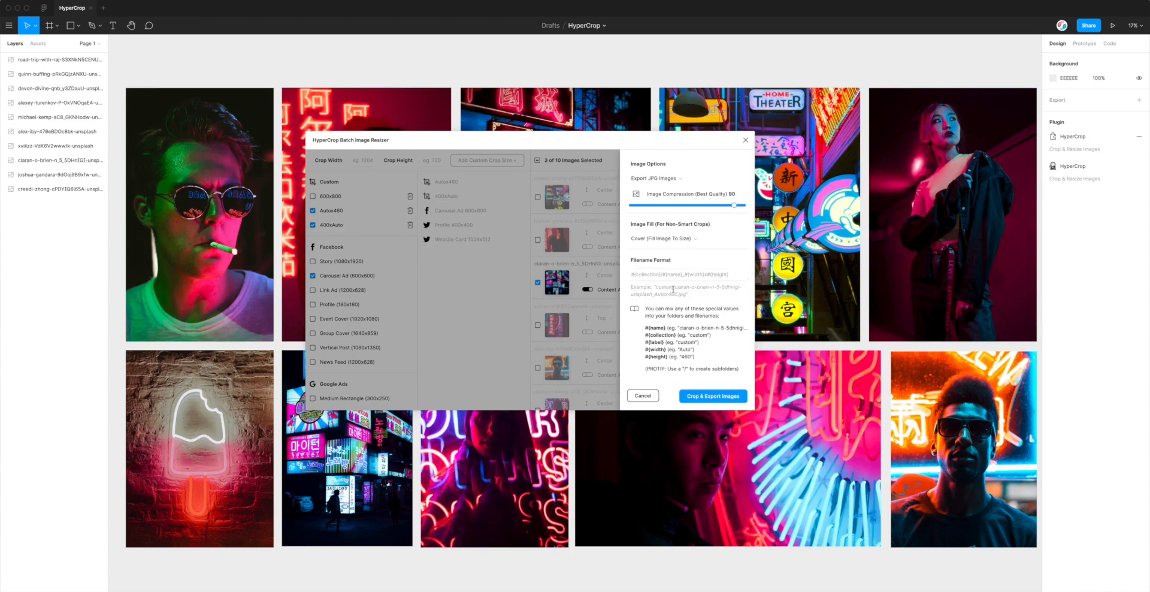
- Try a custom filename format starting with #{collection}/#{name}/ and followed by the width and height values
left_click(667, 274)
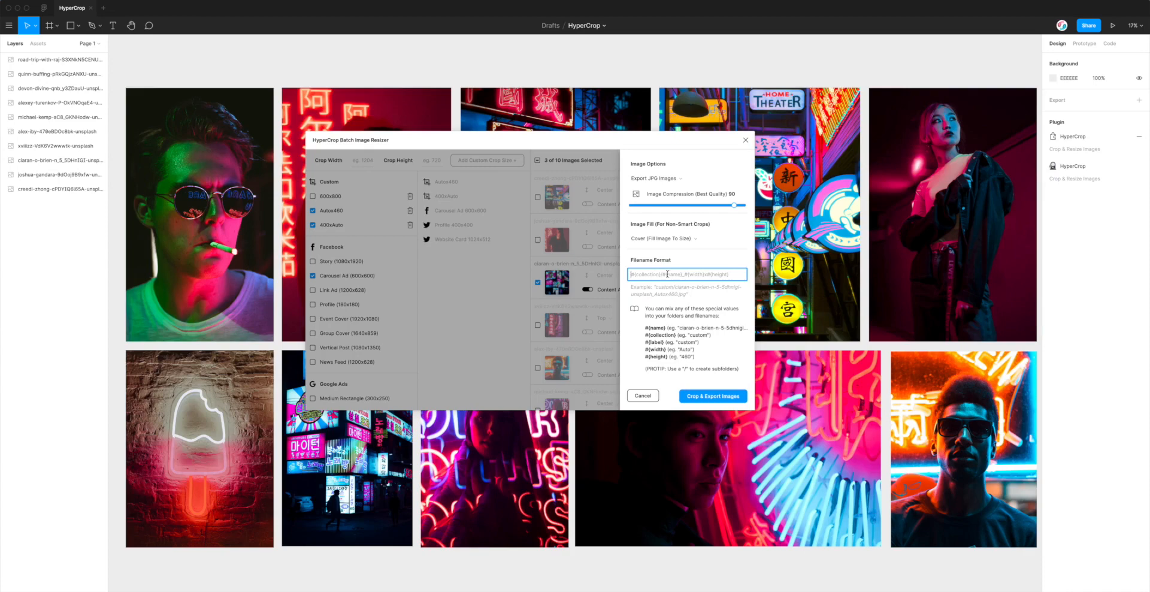
type("#")
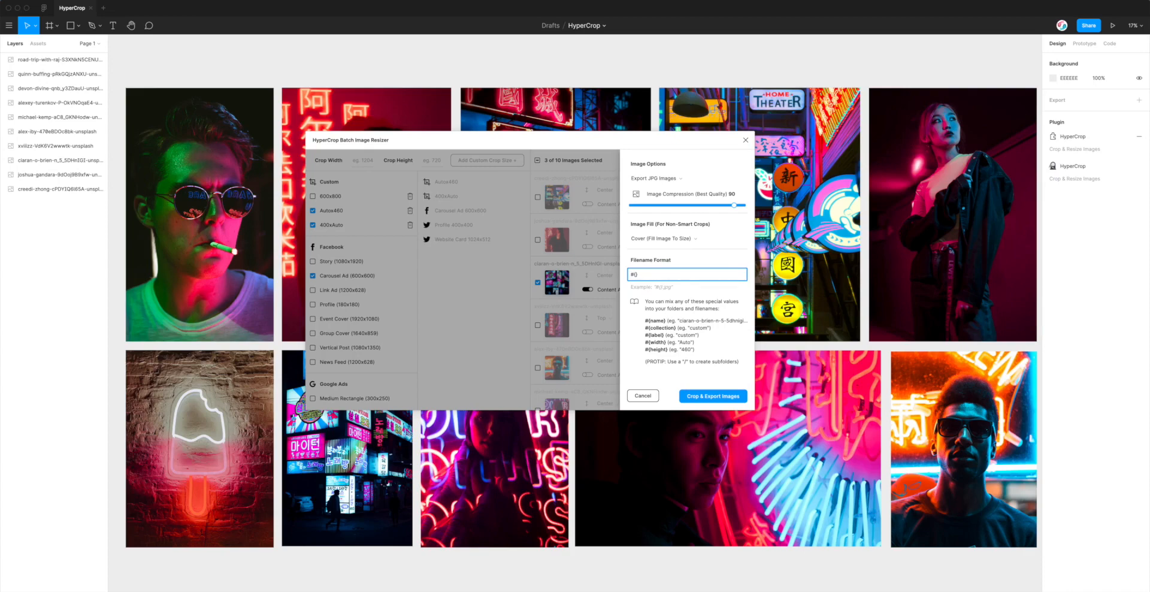
type("{collection")
type("/#{name")
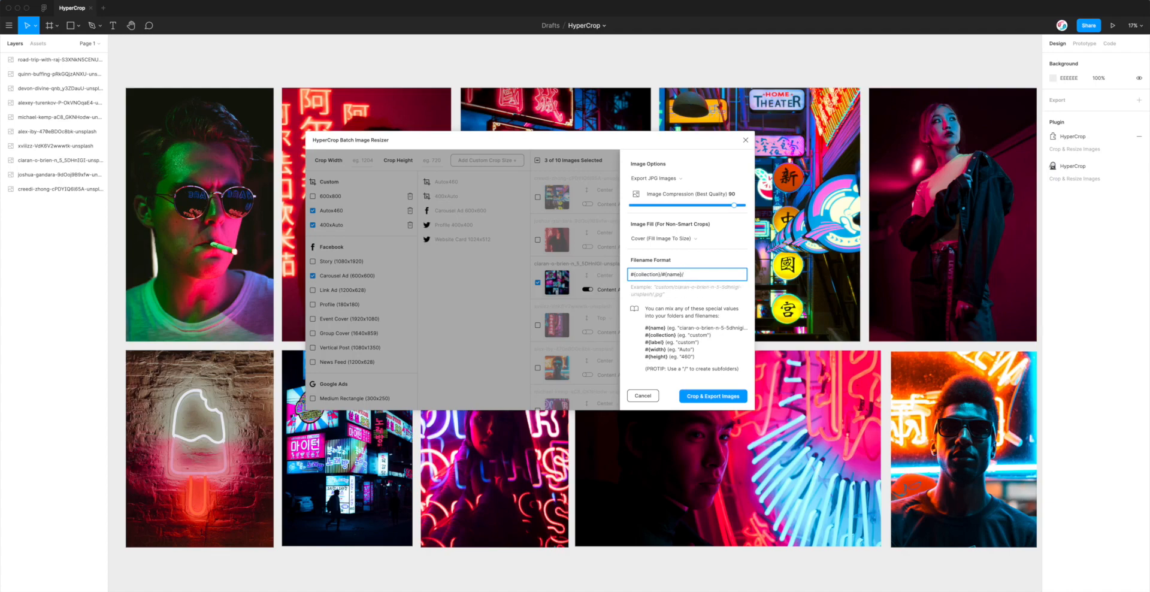
type("/#")
type("{width}")
type("x_")
type("#{}")
type("heigut")
type("t")
- Try adding CROP_ to the filename format and clear the whole custom format
left_click_drag(687, 295, 629, 275)
left_click(656, 285)
left_click(703, 276)
left_click(683, 275)
type("CROP_")
key("super+a")
key("BackSpace")
left_click(651, 309)
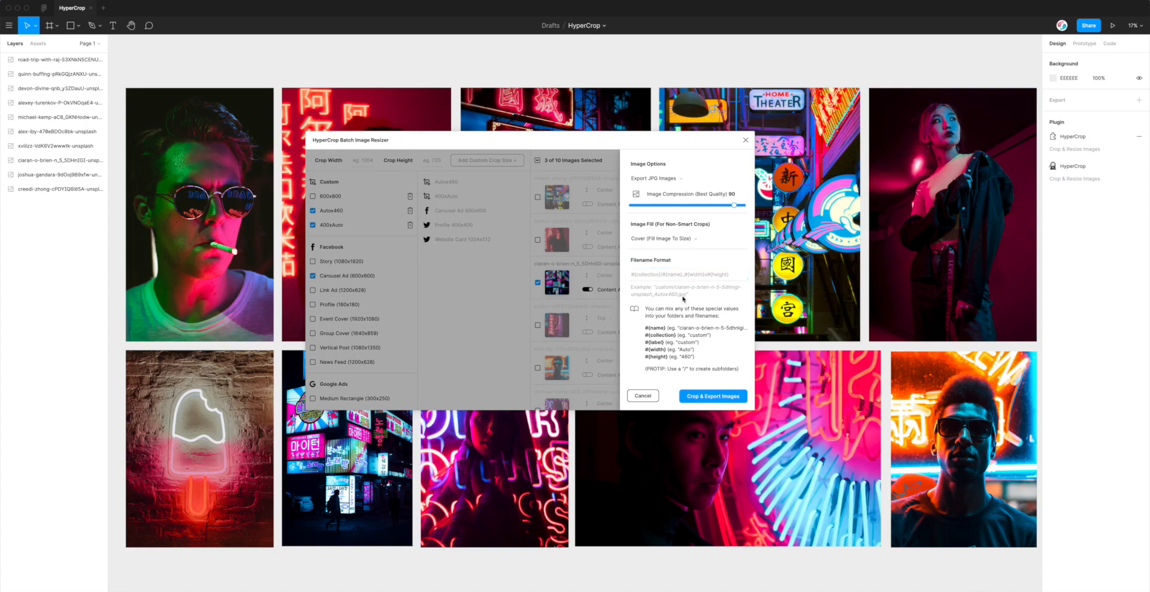
left_click(664, 274)
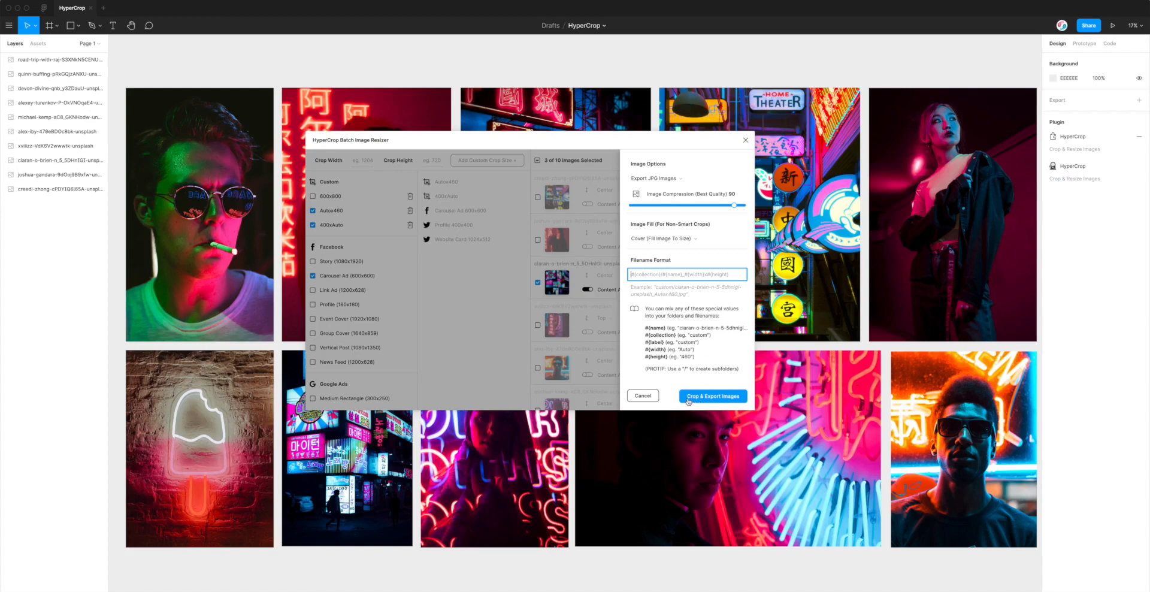
- Crop and export the selected images, saving hypercrop_29-Aug-2020-091020.zip to the Desktop
left_click(708, 400)
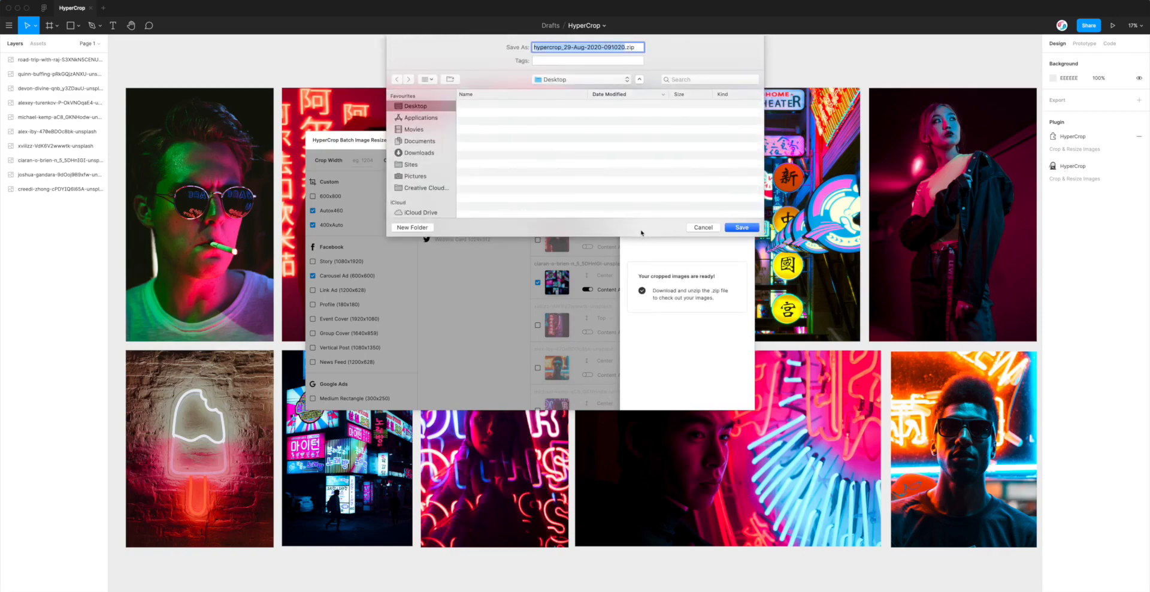
left_click(741, 227)
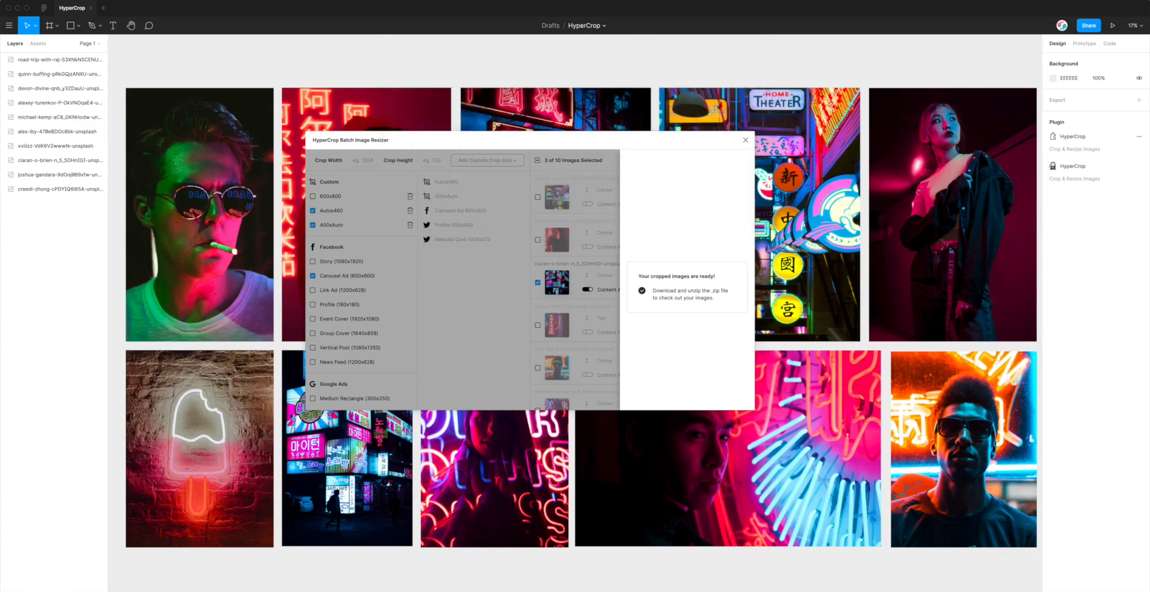
- Switch to Finder, unzip hypercrop_29-Aug-2020-091020.zip and open the extracted folder to see its collection subfolders
left_click(312, 590)
double_click(473, 226)
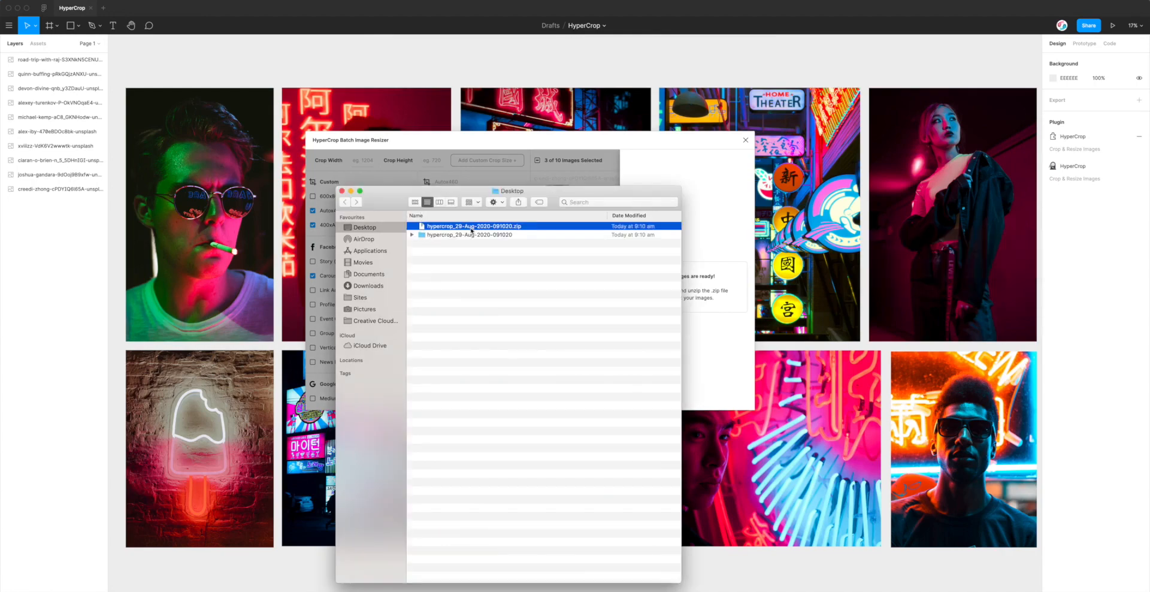
double_click(466, 236)
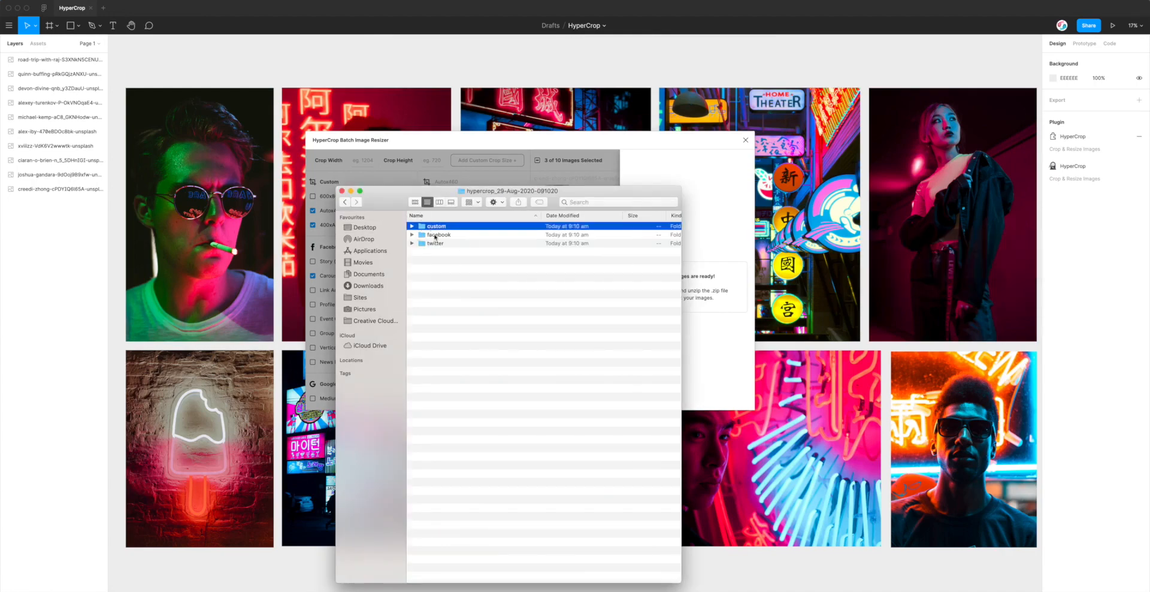
left_click(439, 244)
left_click(442, 236)
left_click(443, 227)
left_click_drag(448, 191, 649, 160)
- Open the facebook folder and preview each of its 600x600 cropped images
double_click(640, 204)
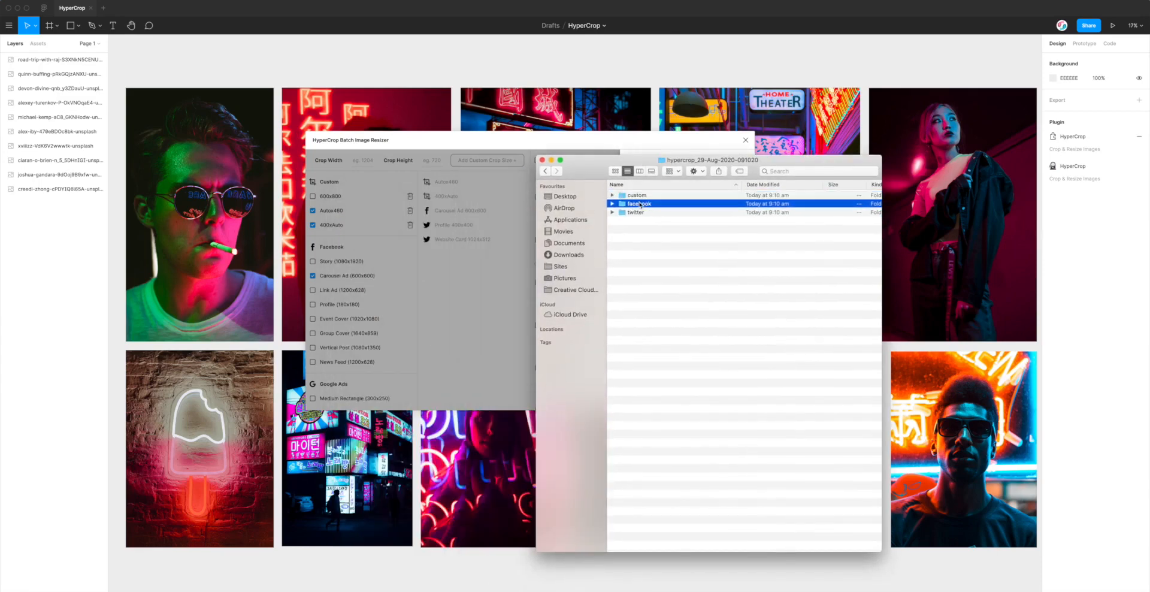
left_click(651, 196)
key("space")
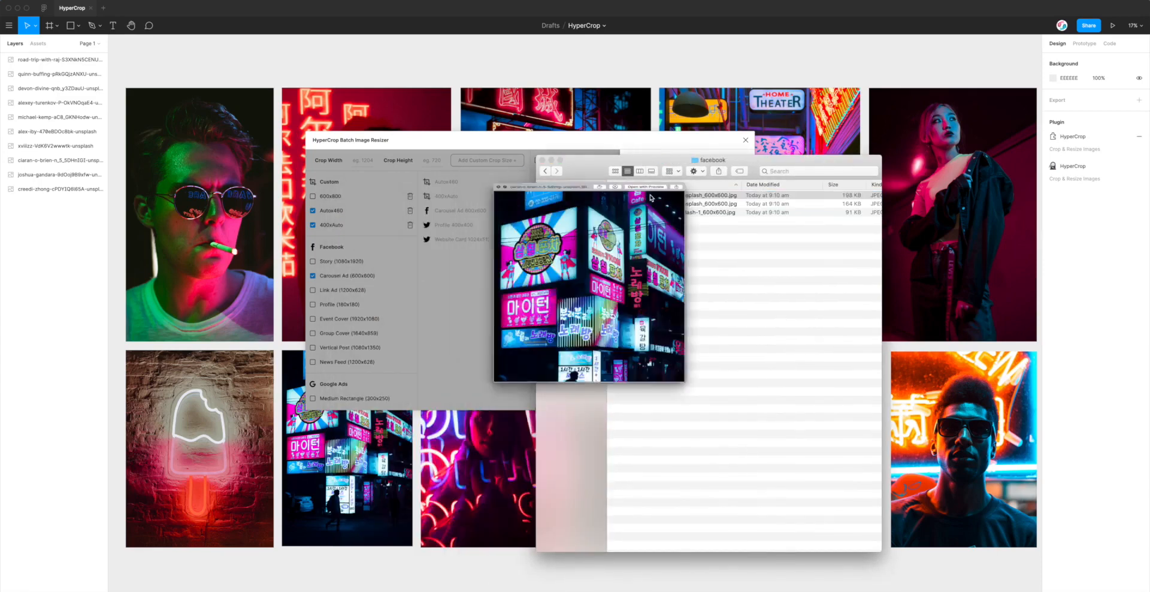
key("Down")
key("Down")
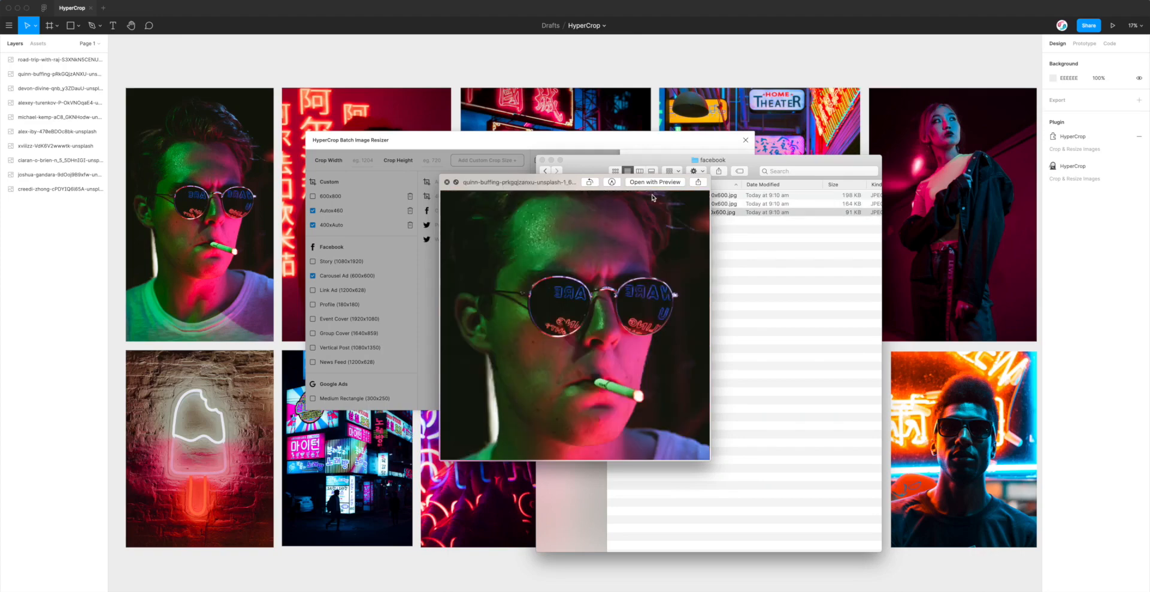
key("space")
left_click_drag(594, 167, 633, 162)
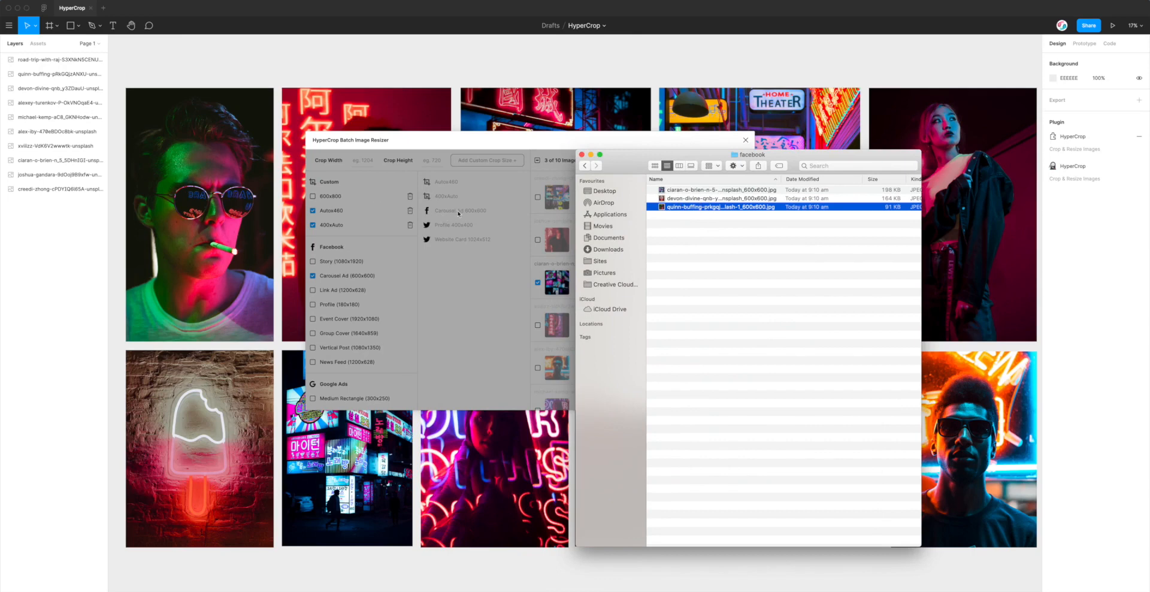
- Open the twitter folder and preview each of its 400x400 and 1024x512 cropped images
left_click(585, 166)
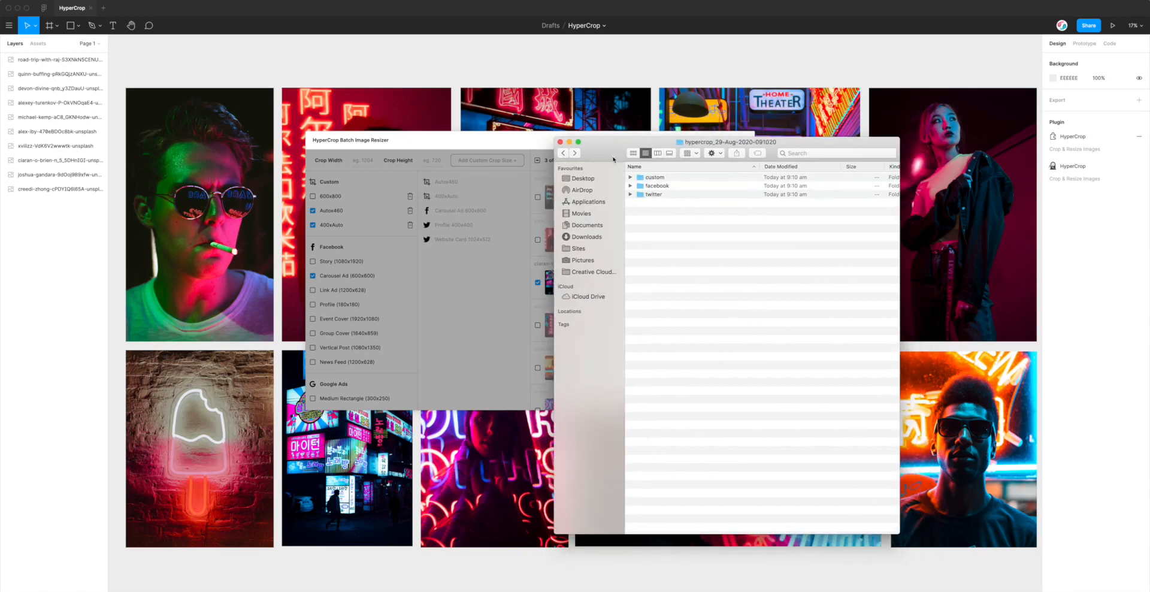
double_click(656, 196)
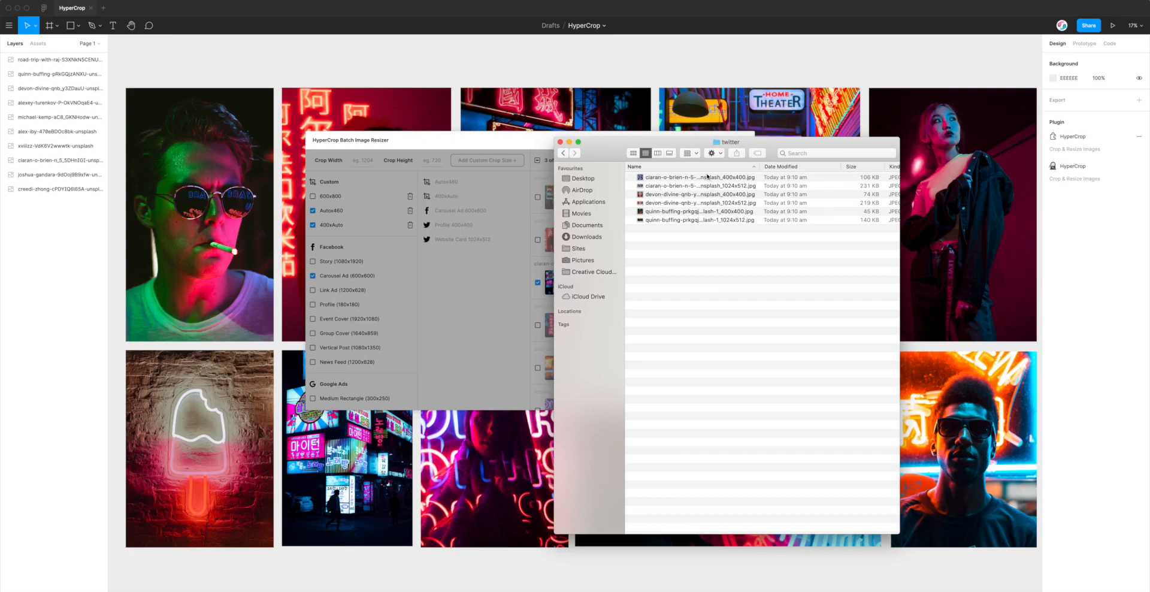
left_click(699, 177)
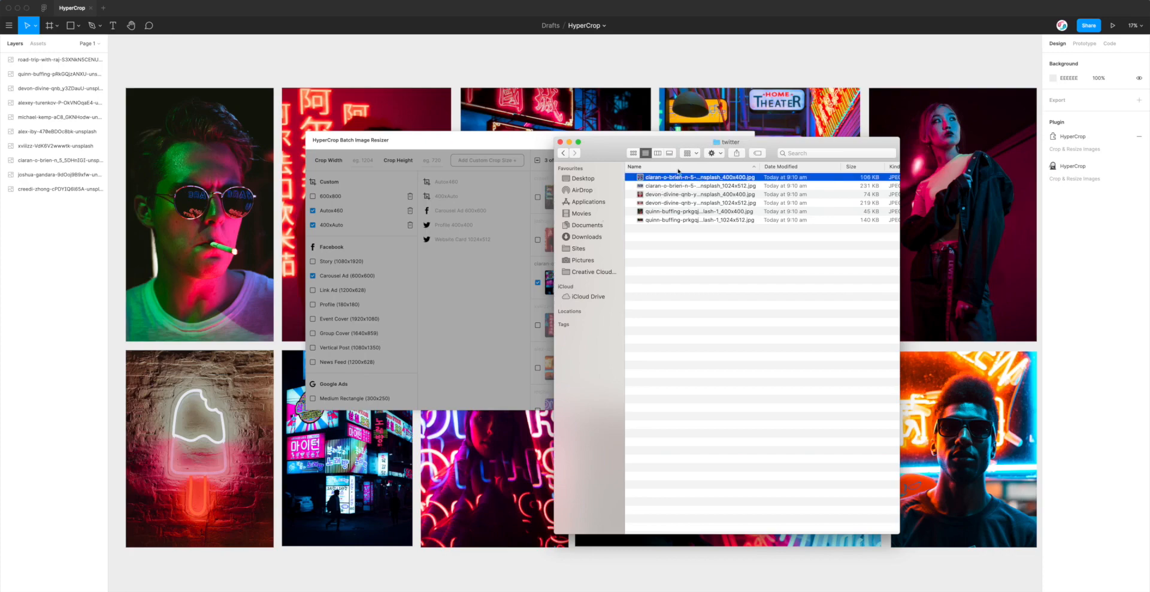
key("space")
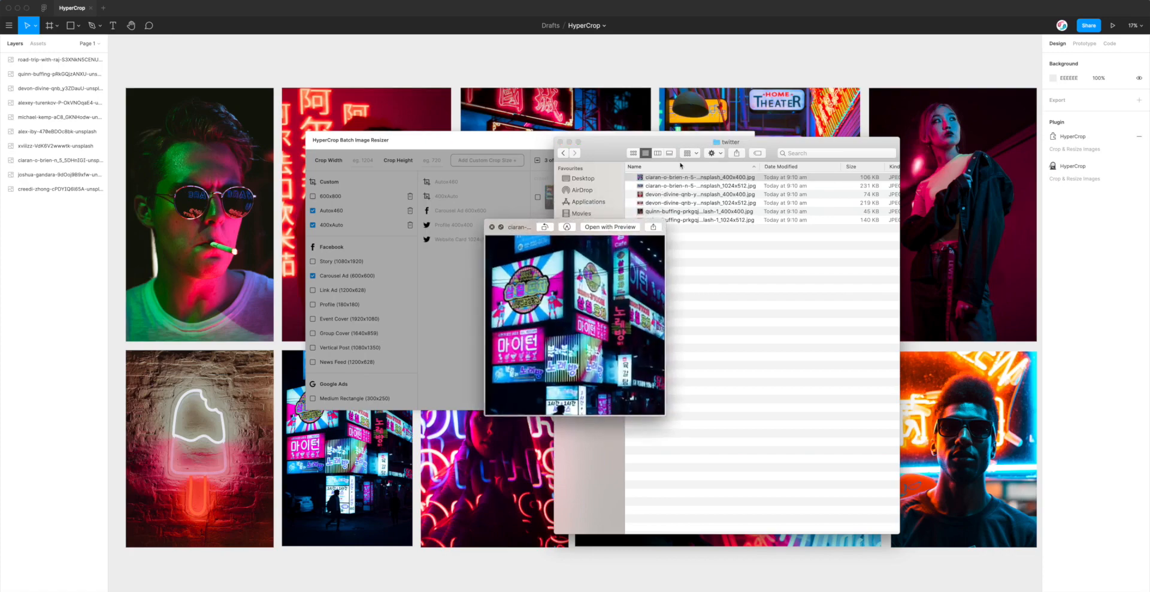
key("Down")
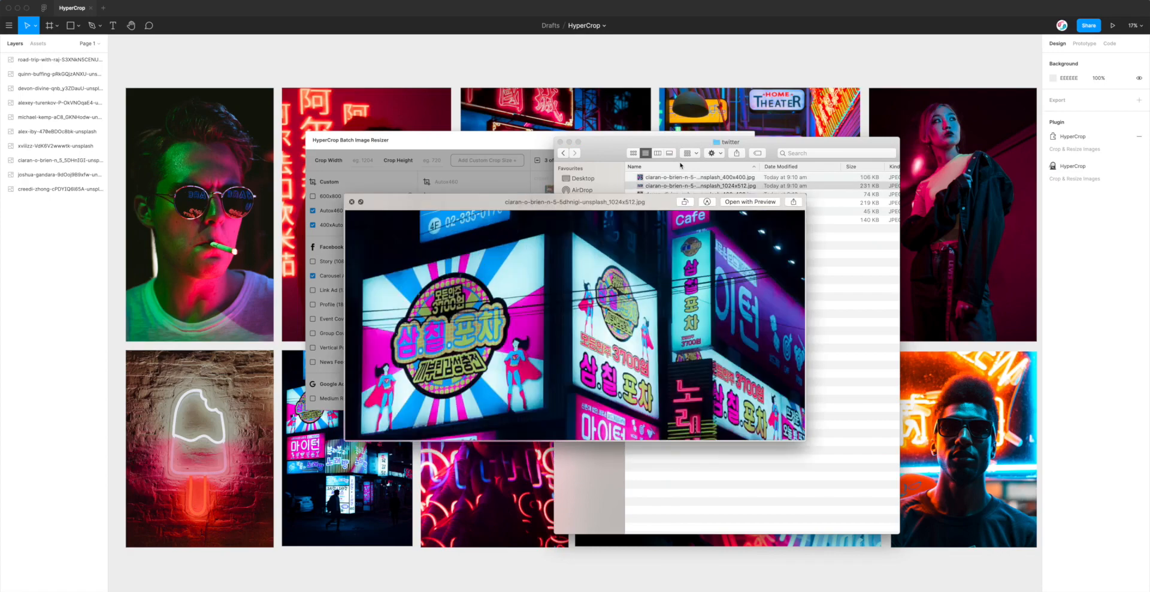
key("Down")
key("Down")
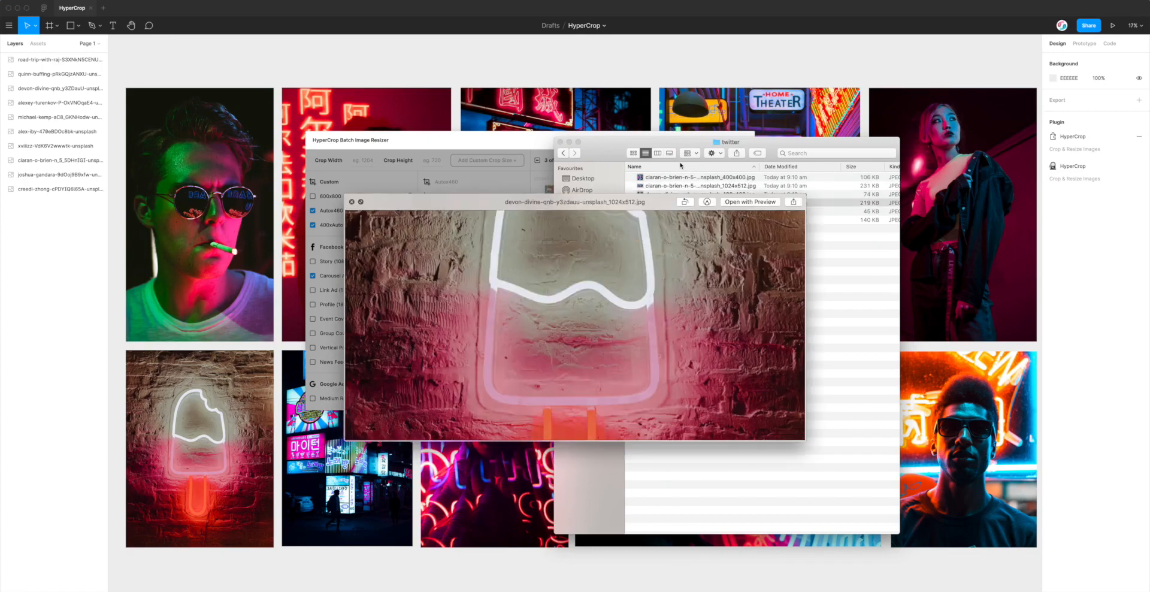
key("Down")
key("Down")
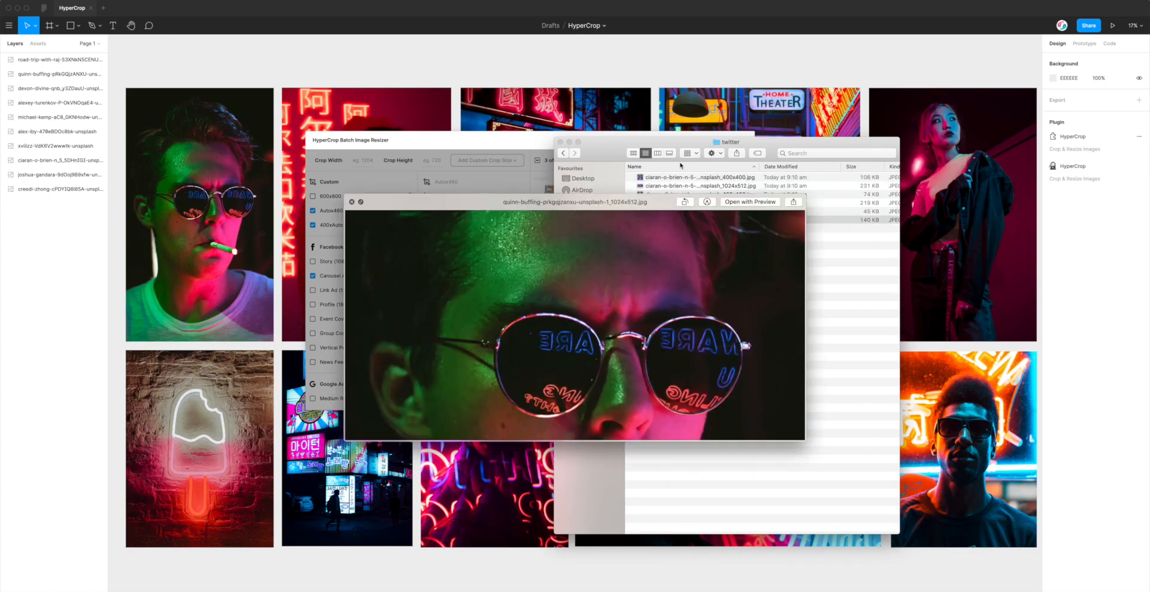
key("space")
- Go back to the extracted folder, open the custom folder and preview each of its 400xAuto and Autox460 images
left_click(563, 153)
left_click(656, 178)
double_click(659, 178)
left_click(679, 179)
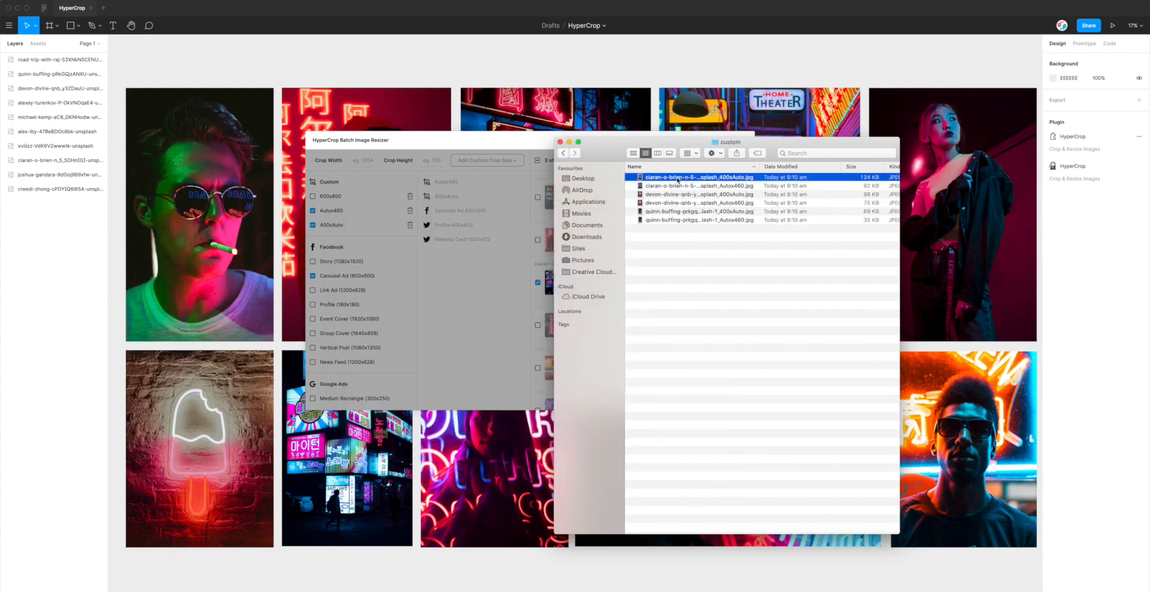
key("space")
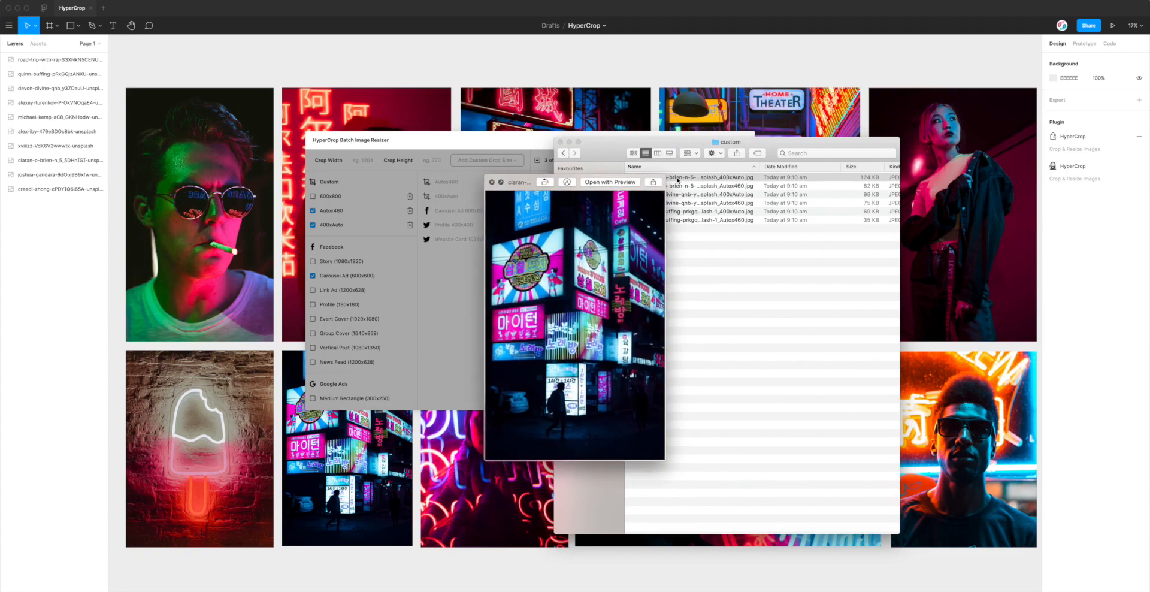
key("Down")
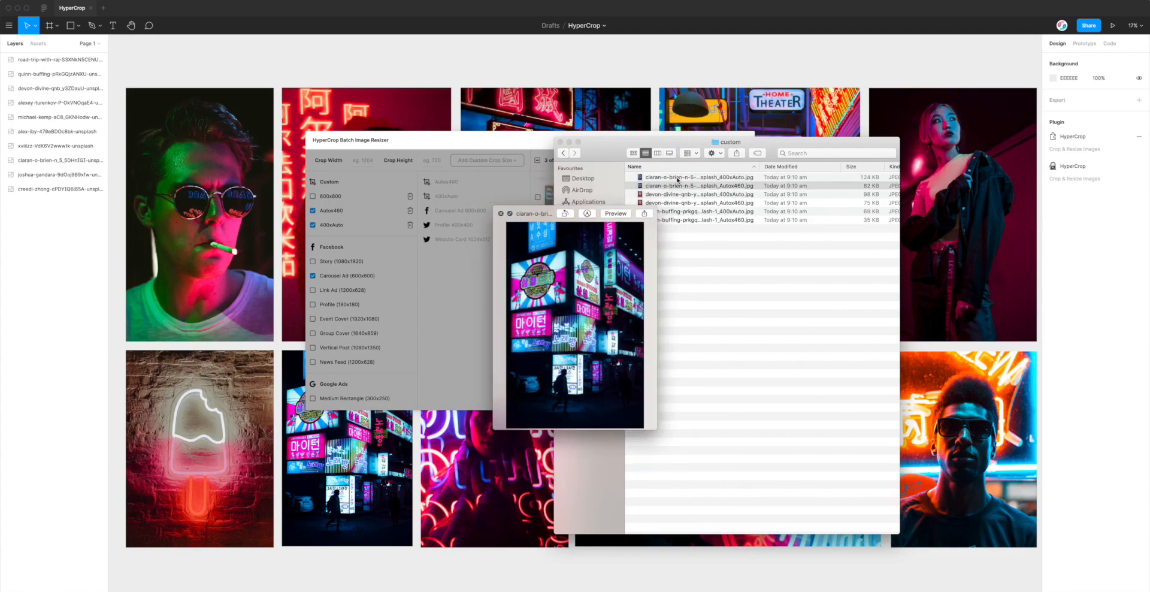
key("Down")
key("Down")
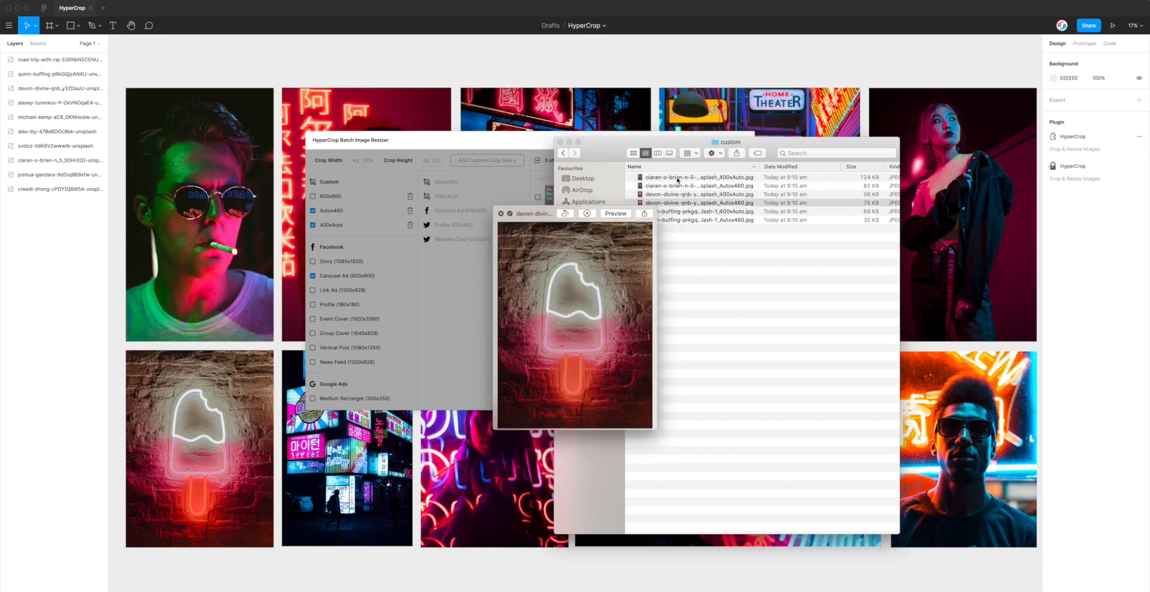
key("Down")
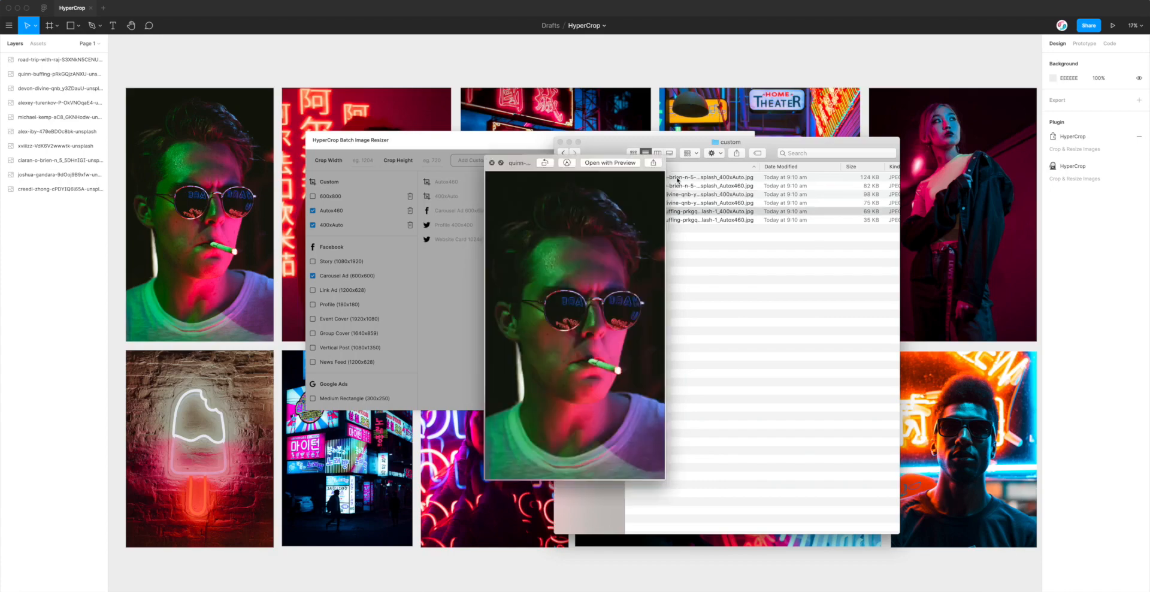
key("Down")
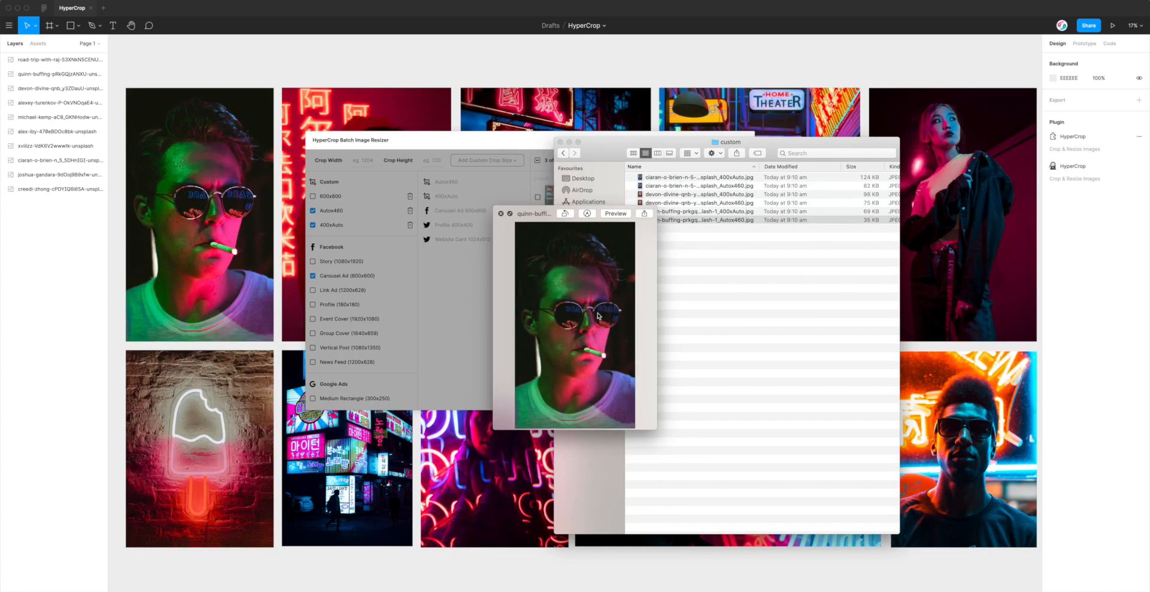
key("space")
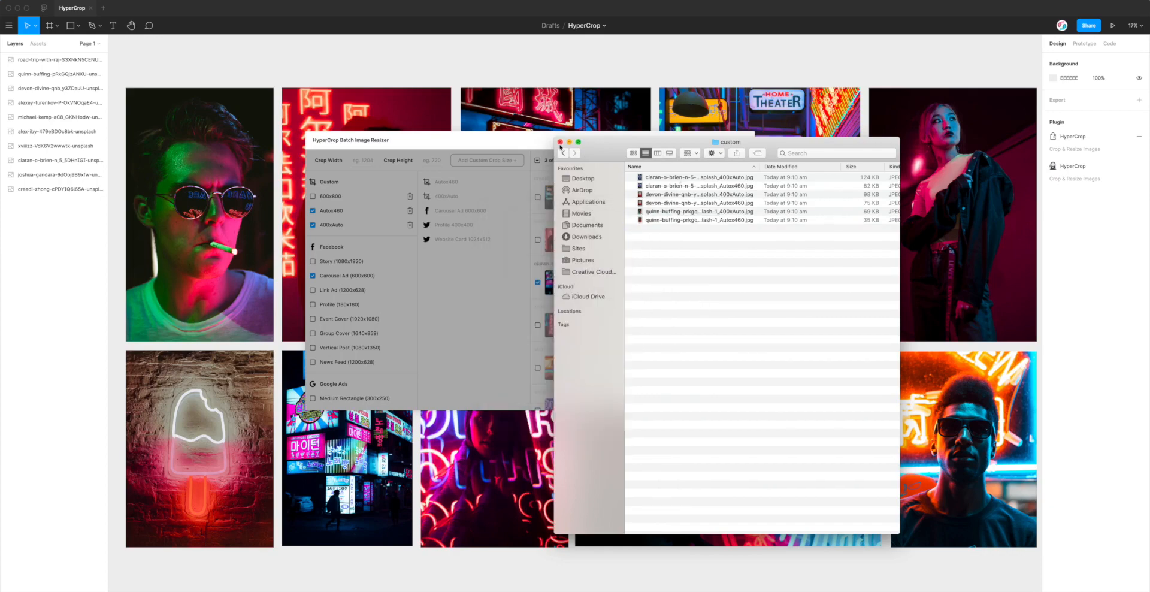
- Close the Finder window and the finished export in Figma, and relaunch the HyperCrop plugin
left_click(560, 142)
left_click_drag(553, 146, 553, 154)
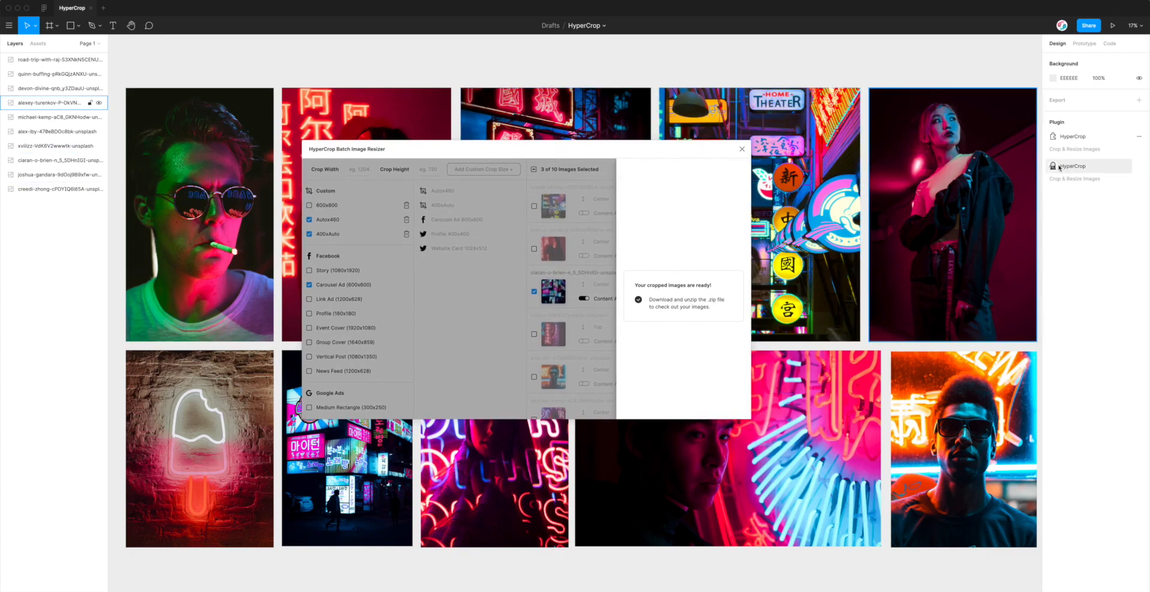
left_click(742, 148)
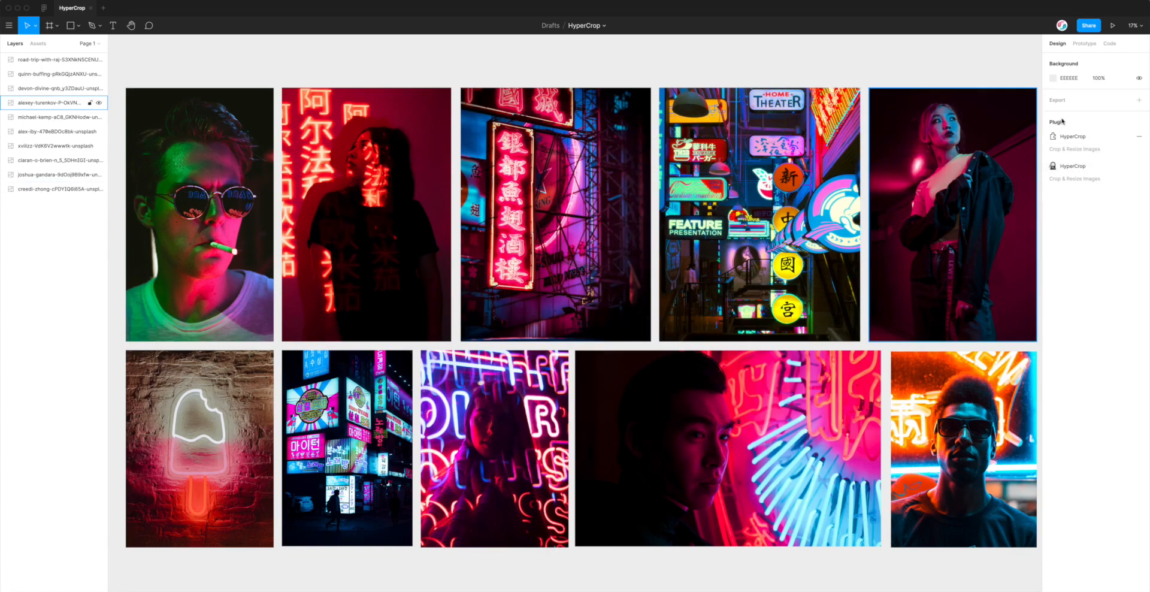
left_click(1069, 167)
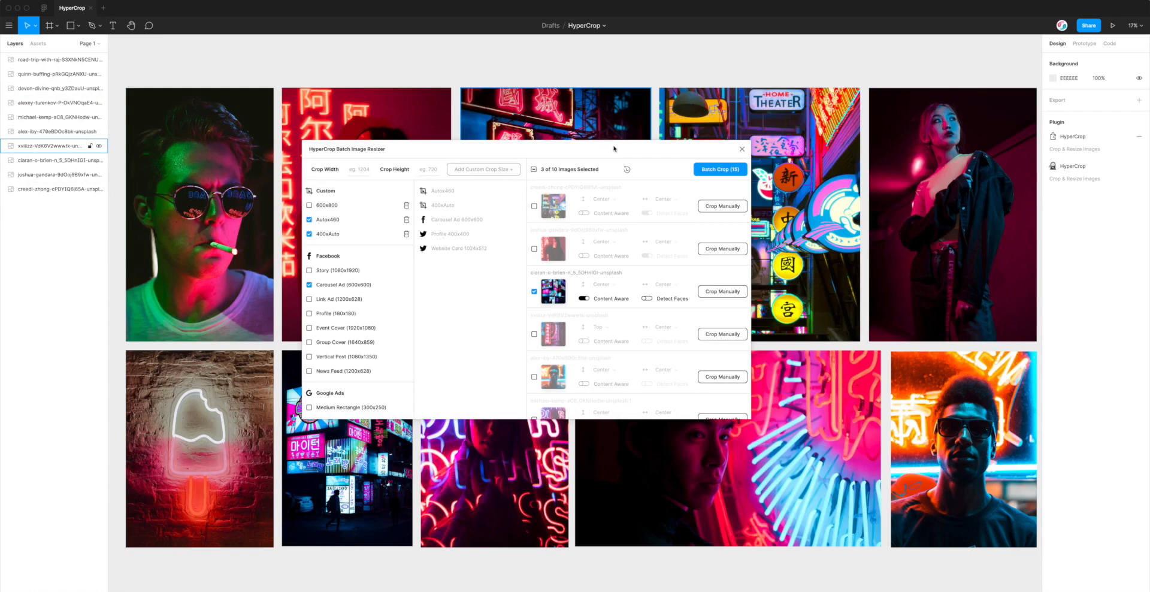
left_click_drag(614, 149, 622, 109)
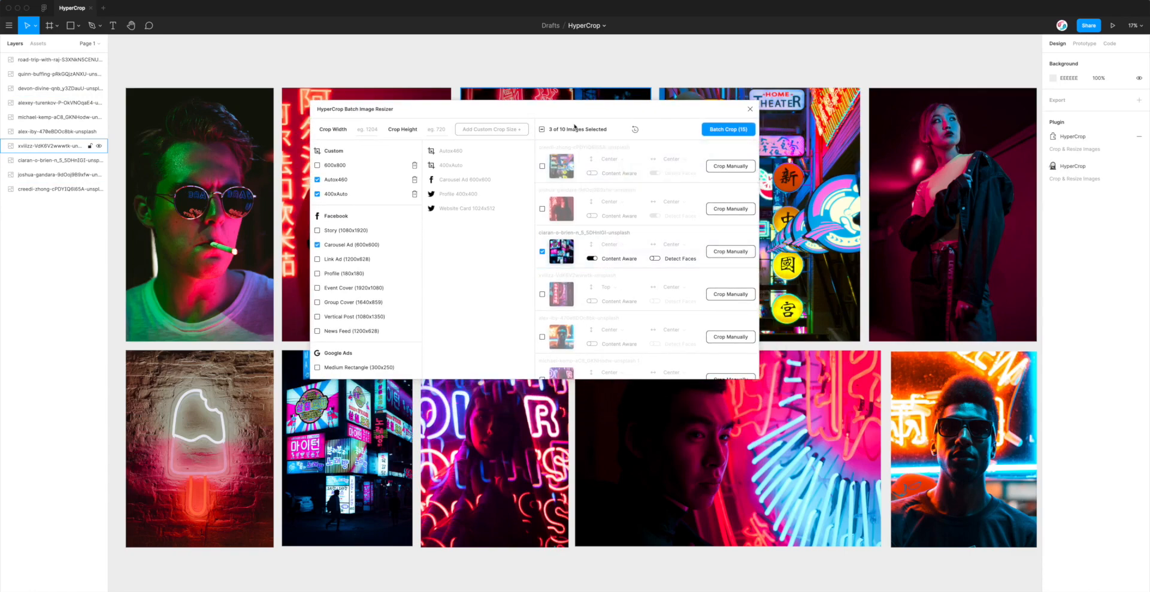
- Select all images for cropping and open the manual crop editor for the portrait of the man in dark sunglasses against orange neon
left_click(541, 129)
left_click(542, 128)
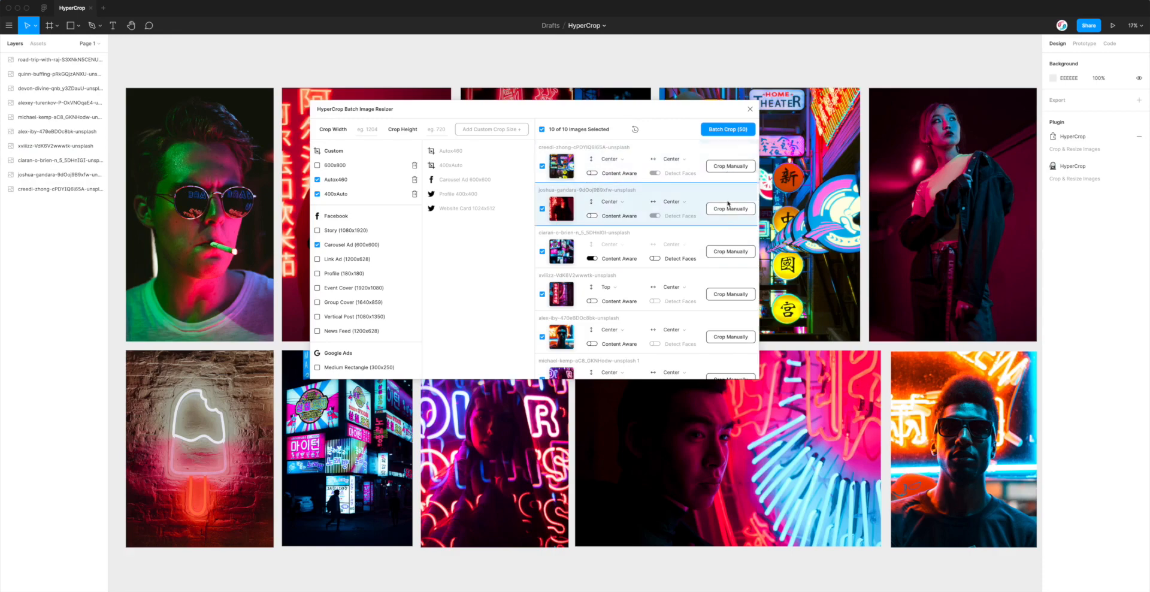
scroll(727, 220, "down", 4)
scroll(727, 220, "up", 3)
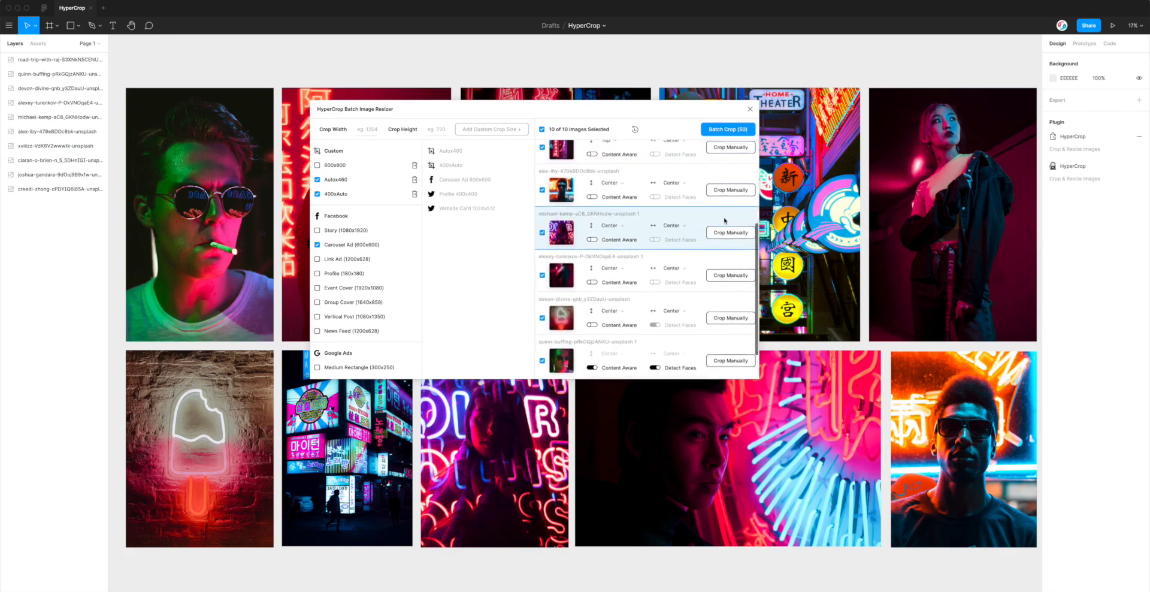
scroll(721, 225, "down", 1)
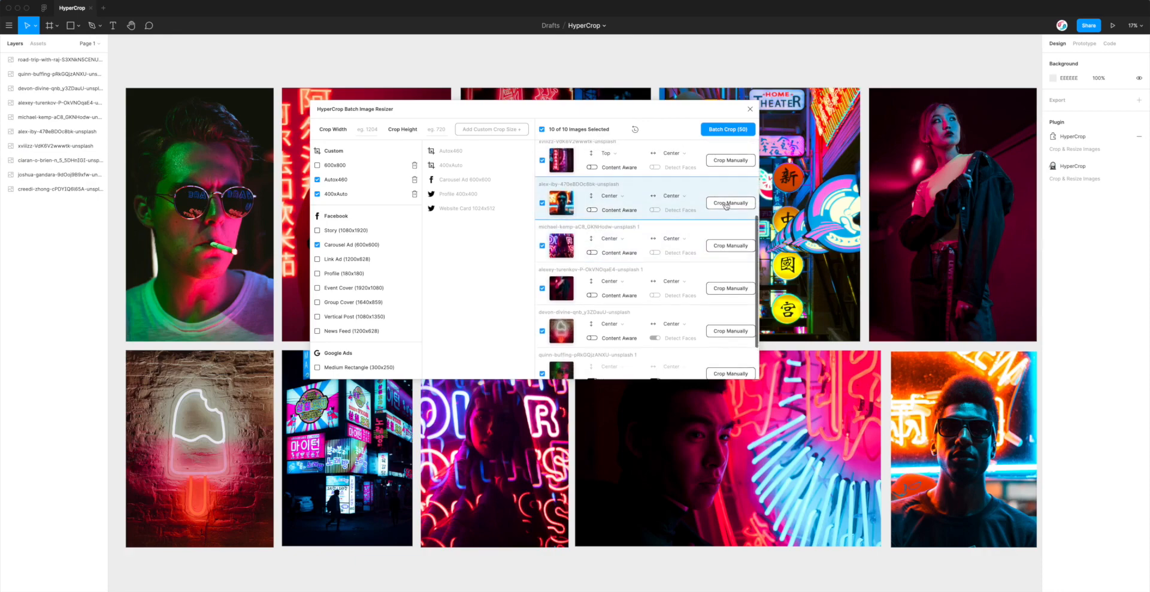
left_click(729, 205)
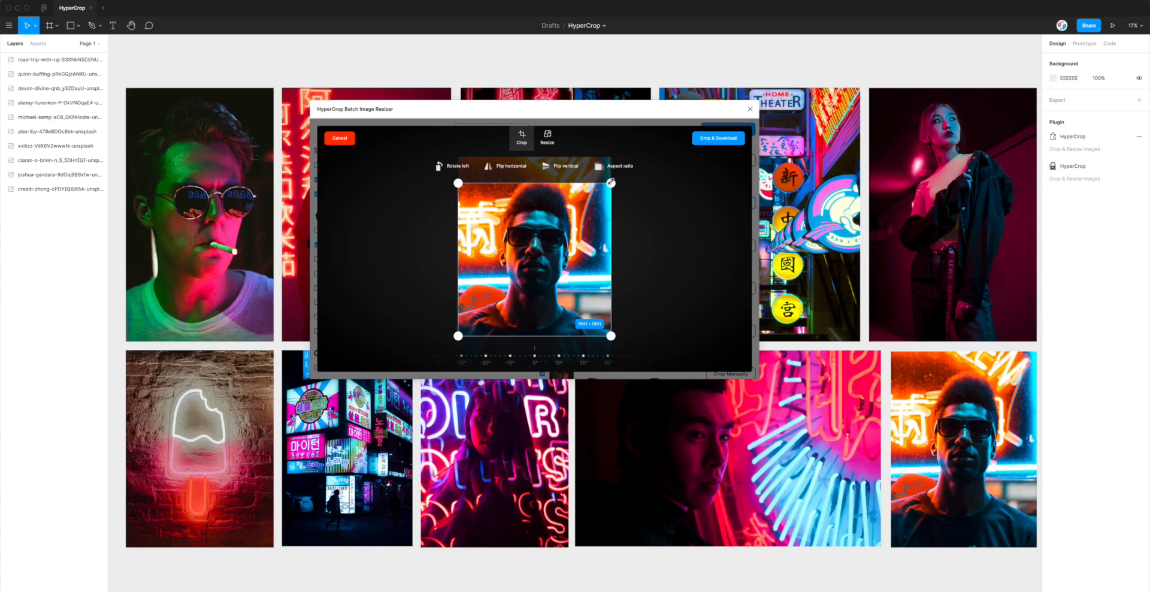
- Try shrinking the crop area around the man's face and switching its aspect ratio through Portrait, Landscape, Square and Free
left_click_drag(611, 182, 549, 247)
left_click(617, 168)
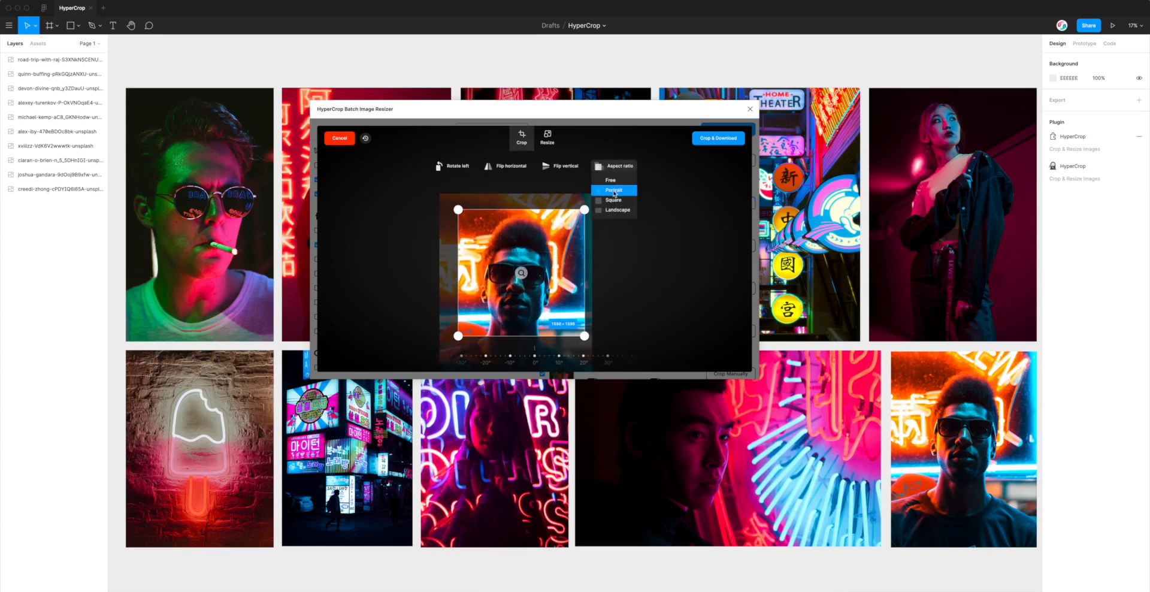
left_click(614, 191)
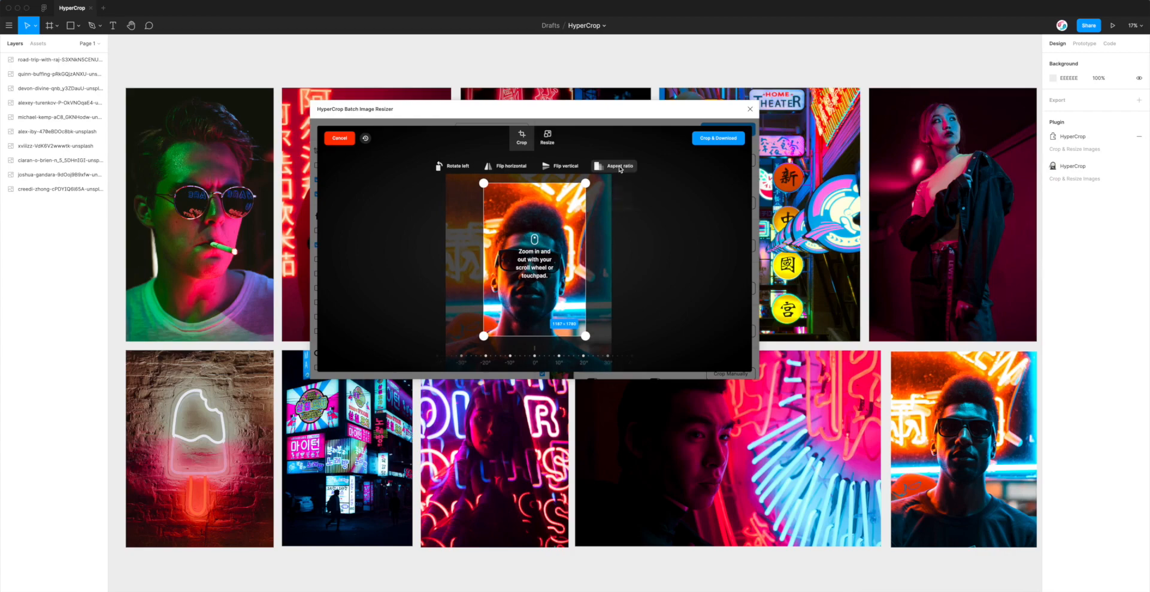
left_click(617, 203)
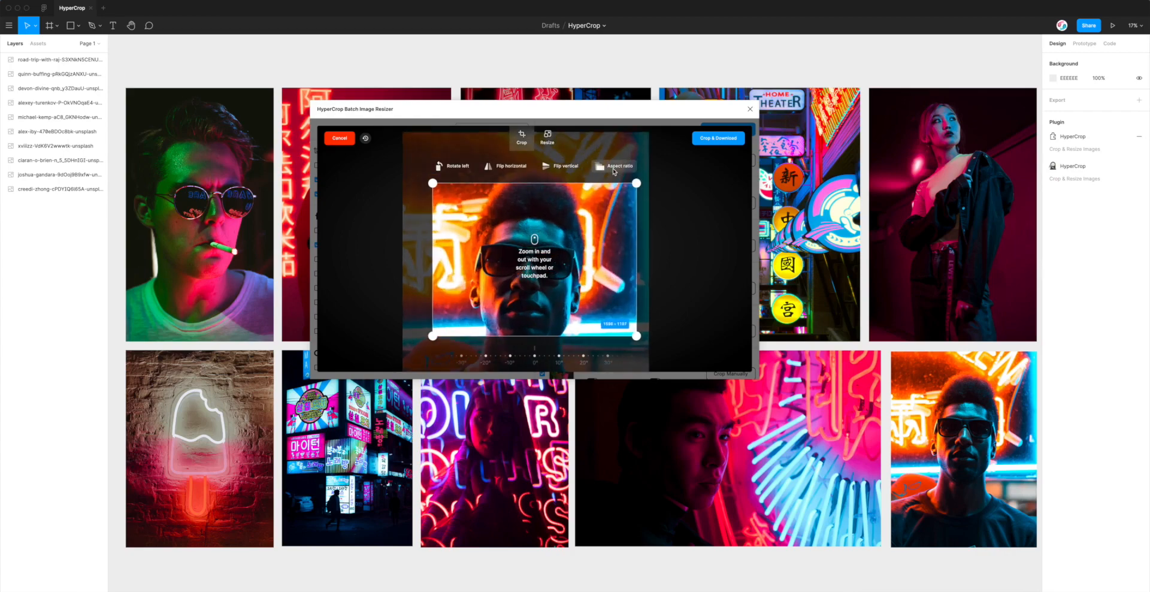
left_click(612, 202)
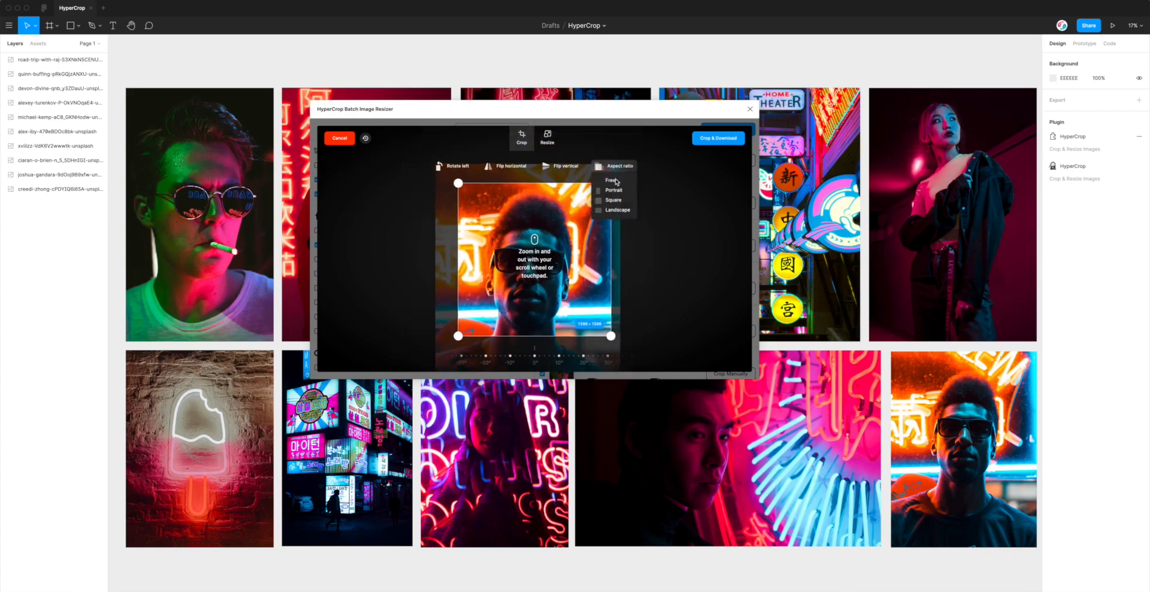
left_click(610, 180)
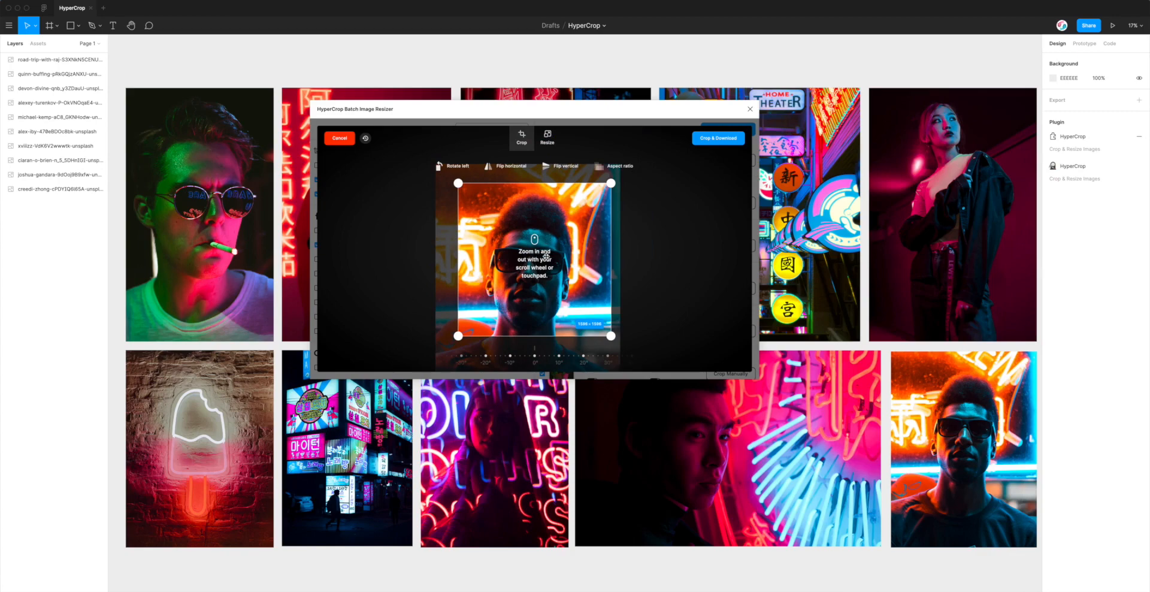
- Try zooming the portrait in and out within the crop frame and tilting it slightly
scroll(547, 257, "up", 6)
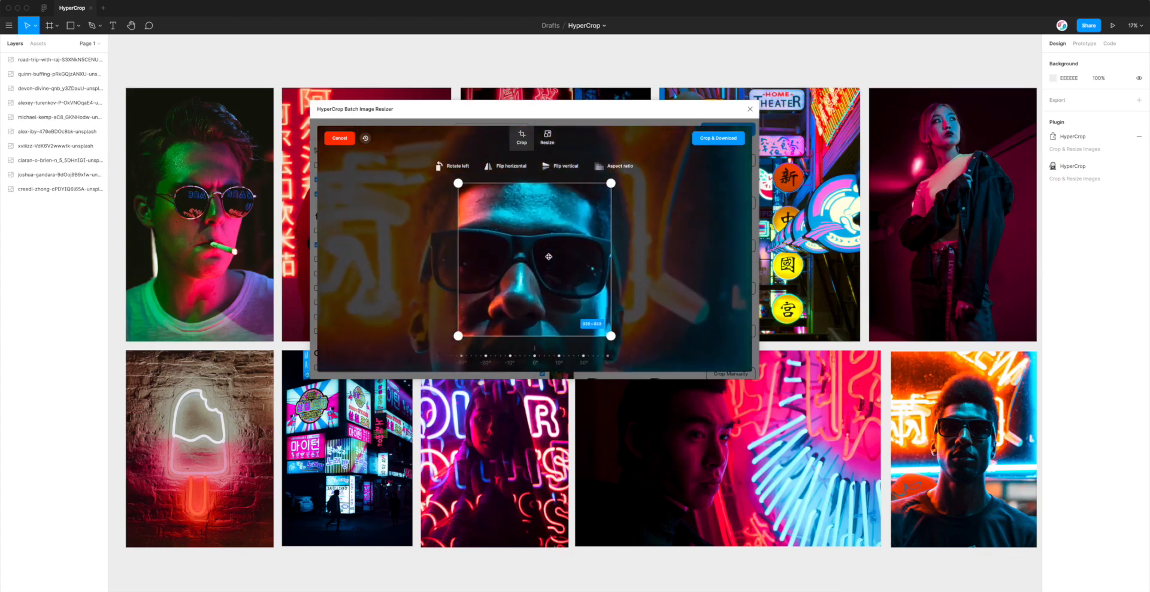
scroll(549, 257, "down", 5)
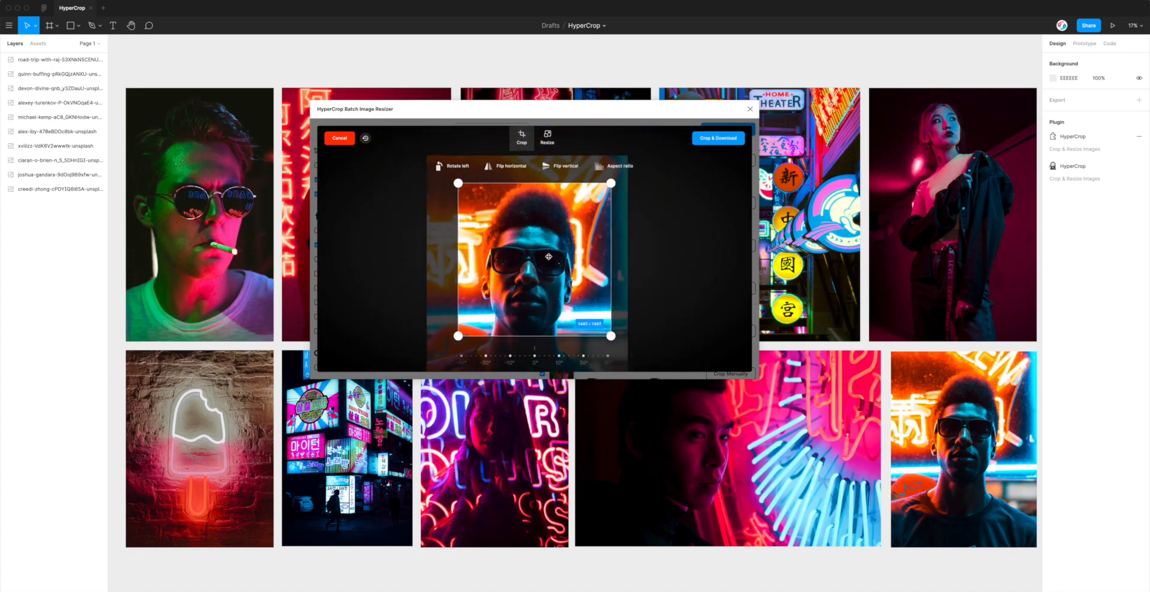
left_click_drag(570, 361, 606, 363)
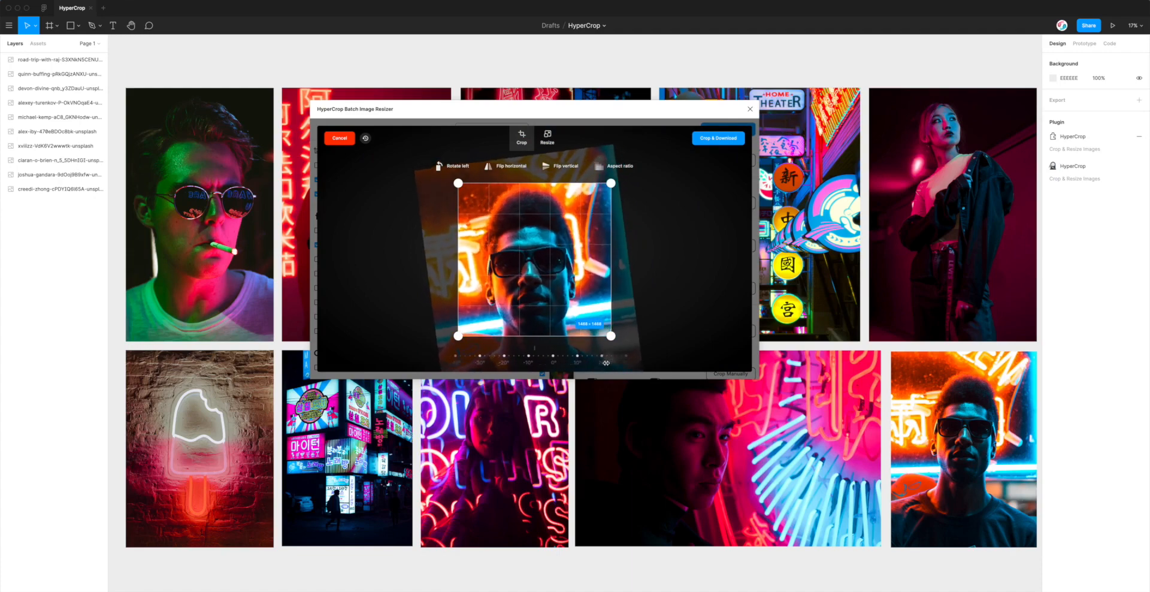
left_click(537, 351)
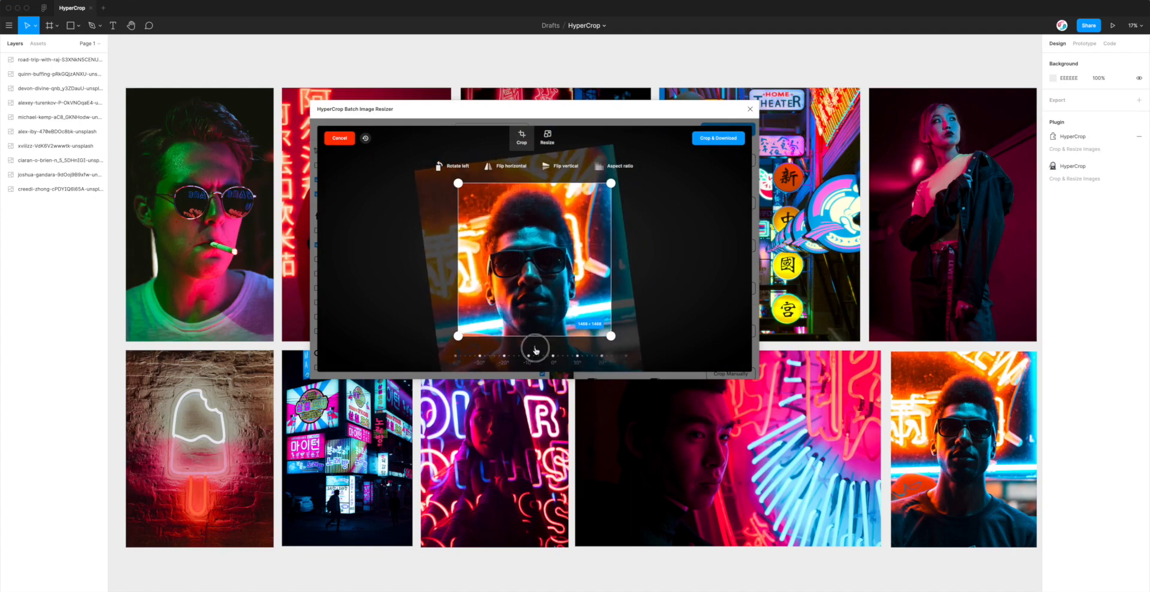
- Try flipping the portrait on both axes and rotating it left through a full turn, and reset all crop edits
left_click(511, 170)
left_click(511, 170)
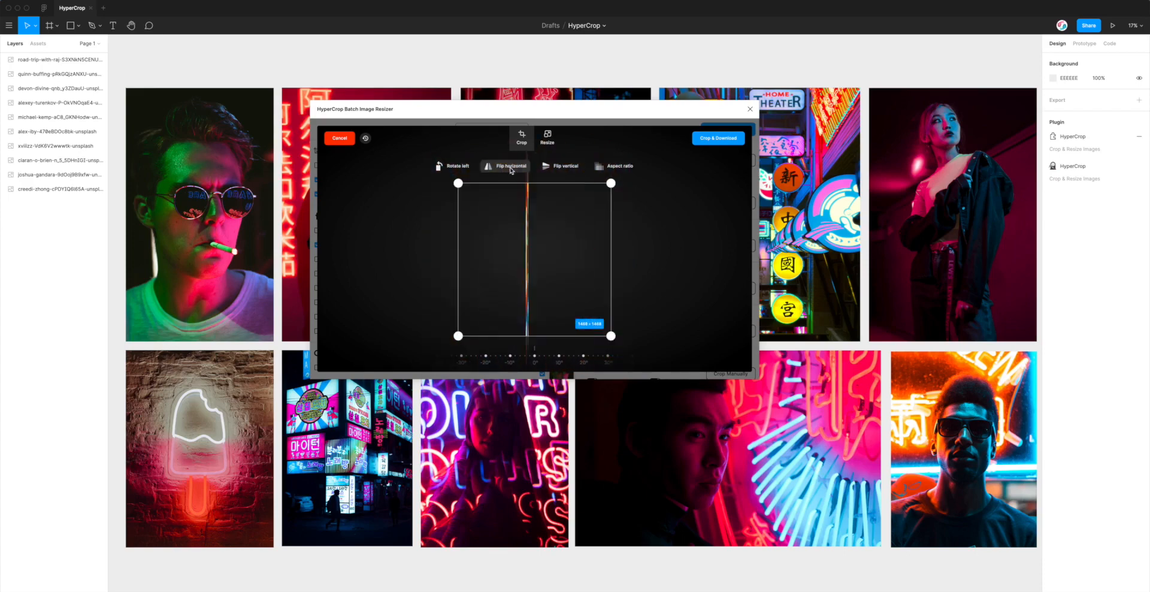
left_click(557, 166)
left_click(557, 166)
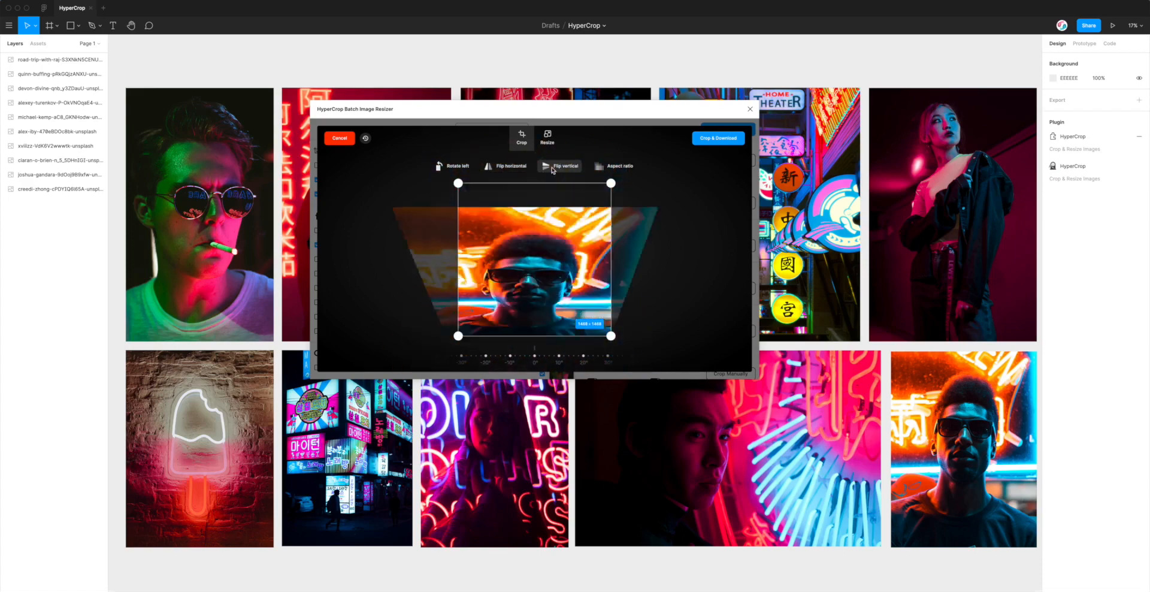
left_click(452, 166)
left_click(452, 166)
left_click(452, 166)
left_click(453, 167)
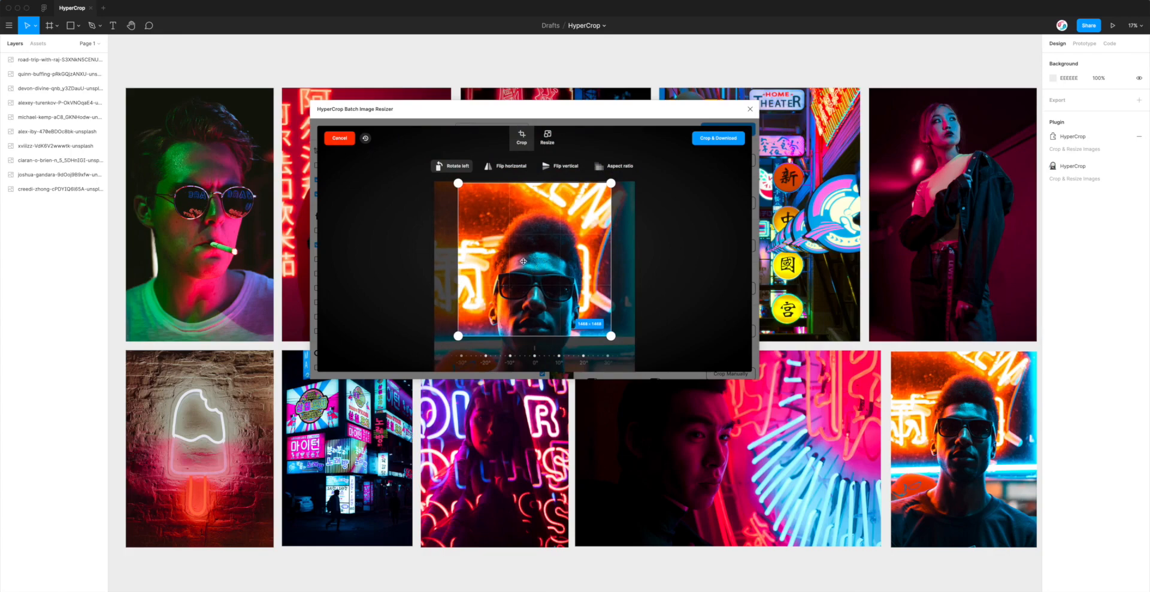
left_click(366, 140)
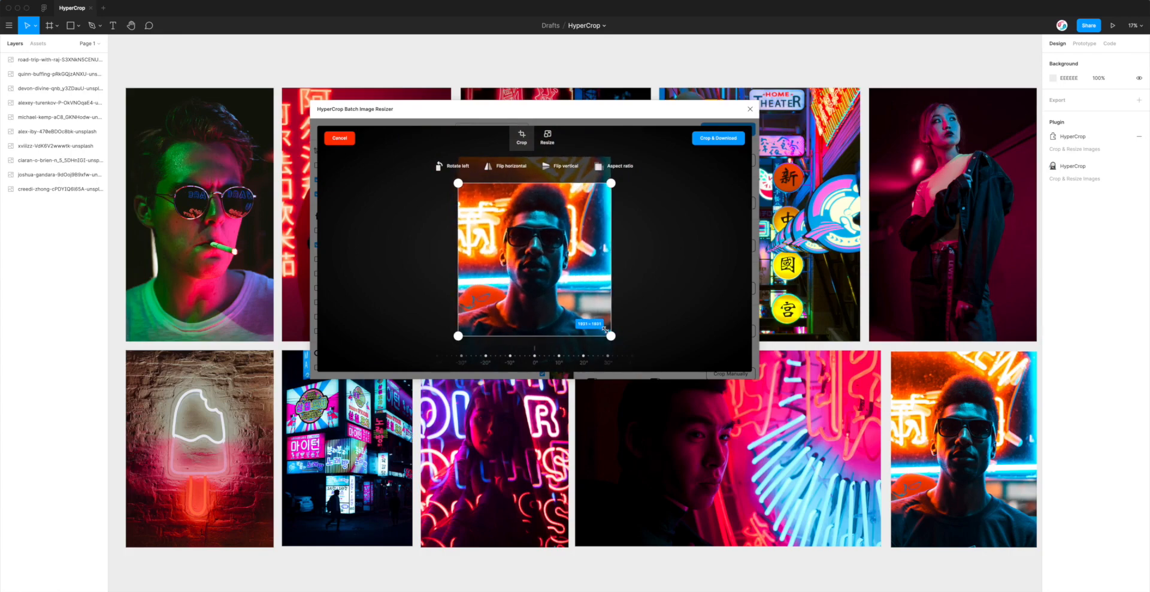
- Set the crop aspect ratio to Portrait and tighten and reposition the crop area around the man's face and shoulders
left_click(606, 168)
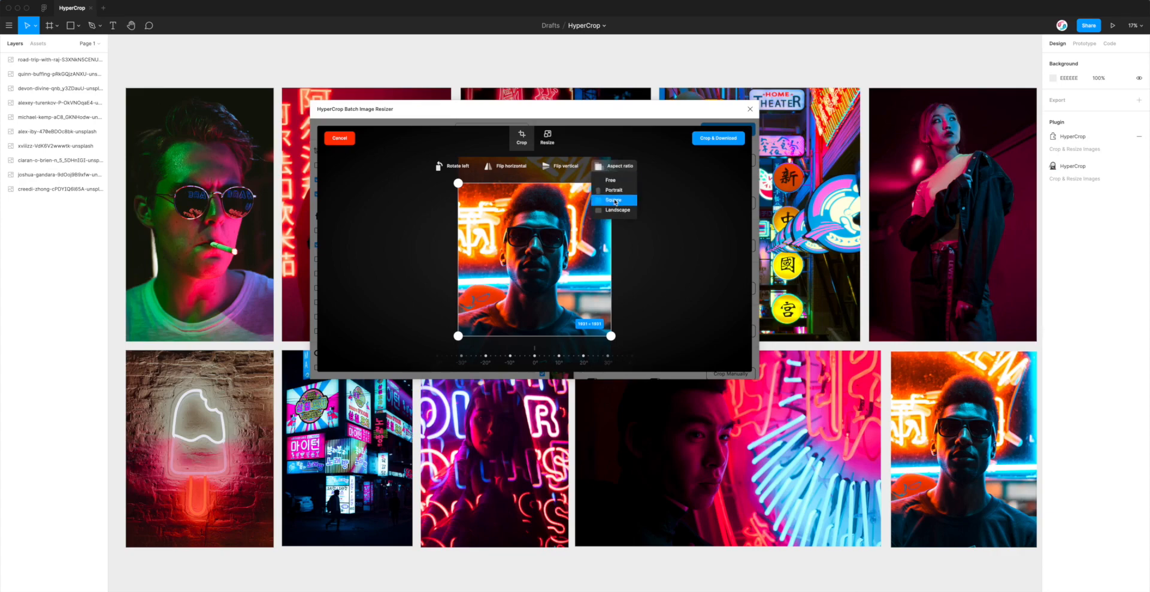
left_click(614, 190)
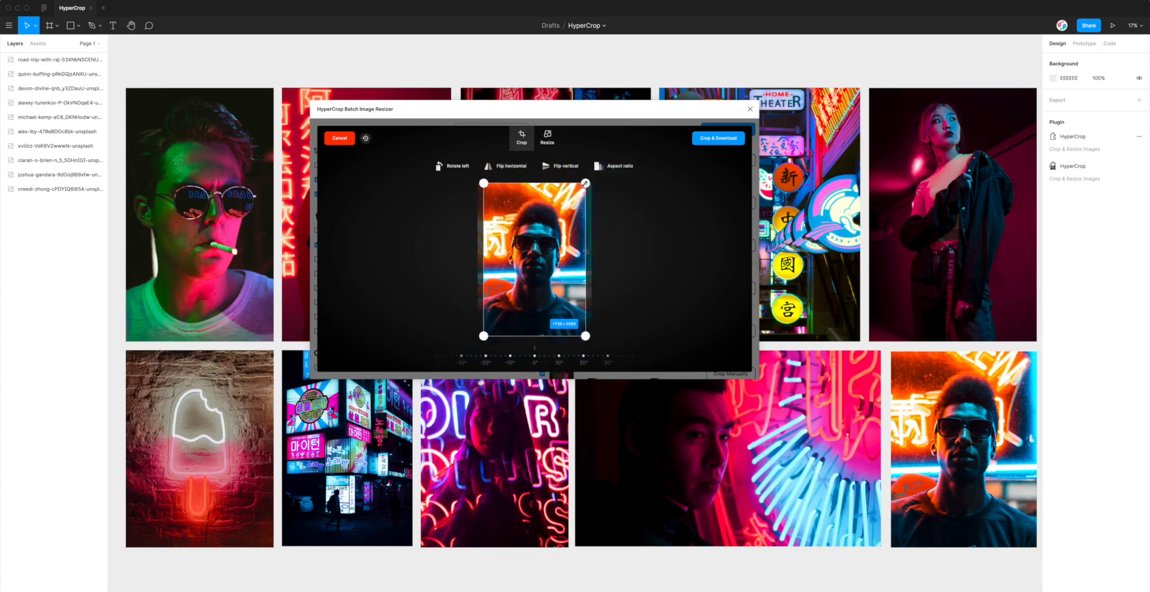
left_click_drag(584, 184, 552, 240)
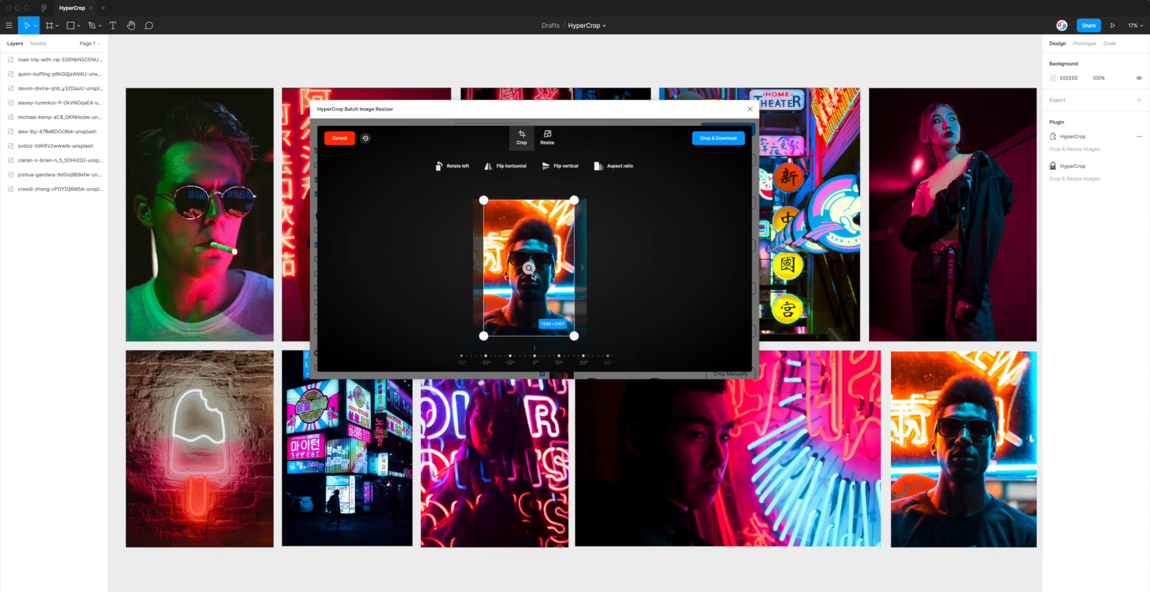
left_click(530, 270)
left_click_drag(585, 337, 567, 310)
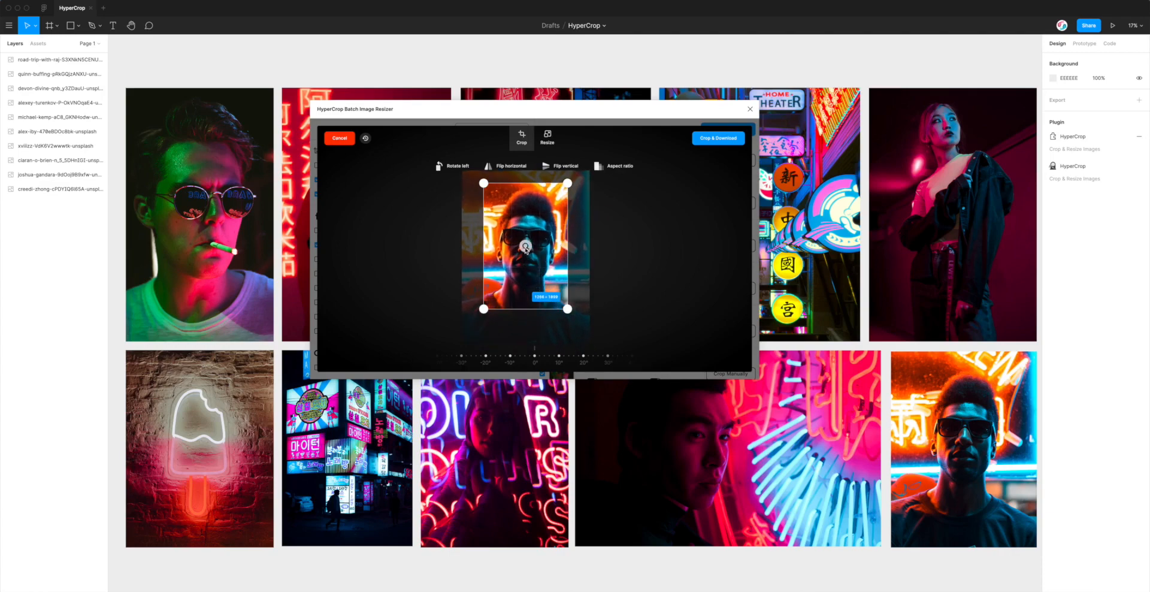
left_click_drag(541, 255, 550, 259)
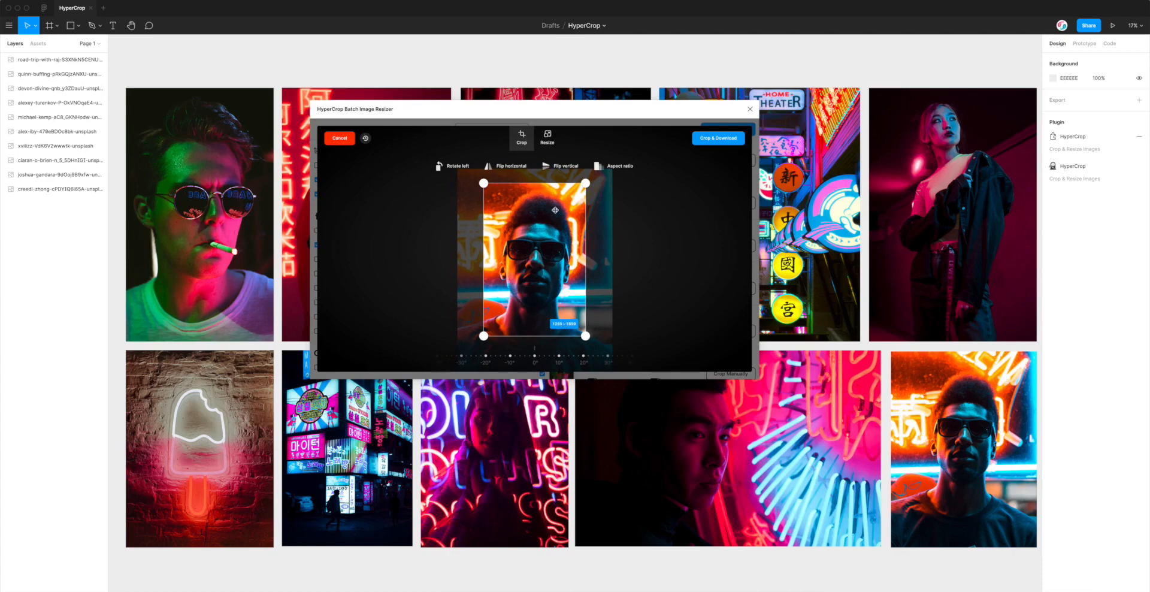
- Resize the cropped portrait to 800 wide by 1200 high with the proportions locked
left_click(548, 141)
left_click(491, 166)
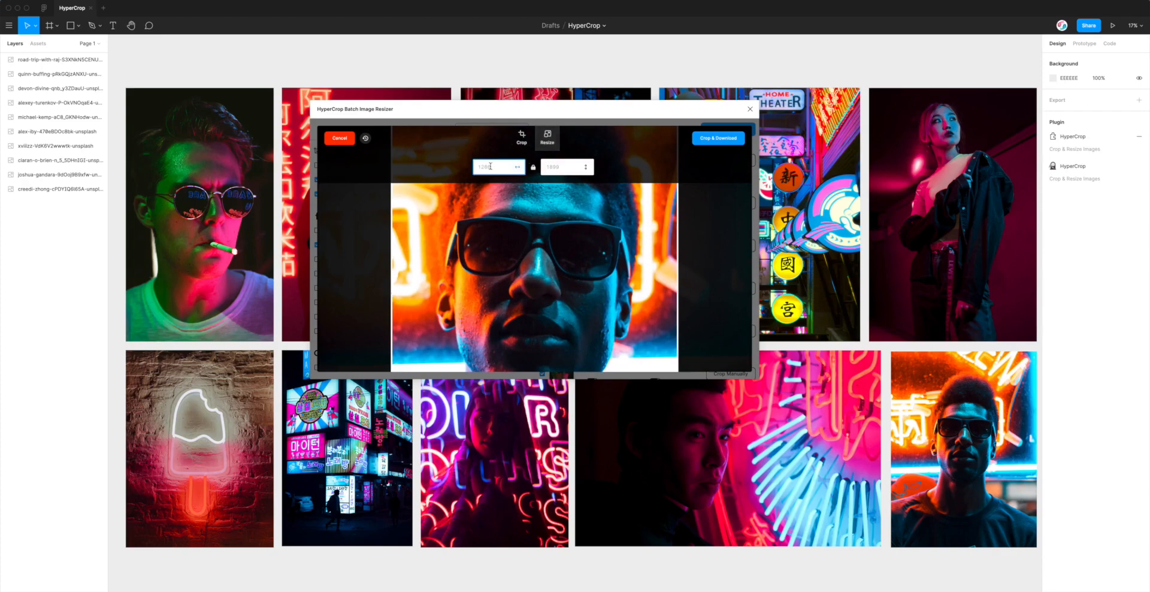
type("800")
left_click(535, 172)
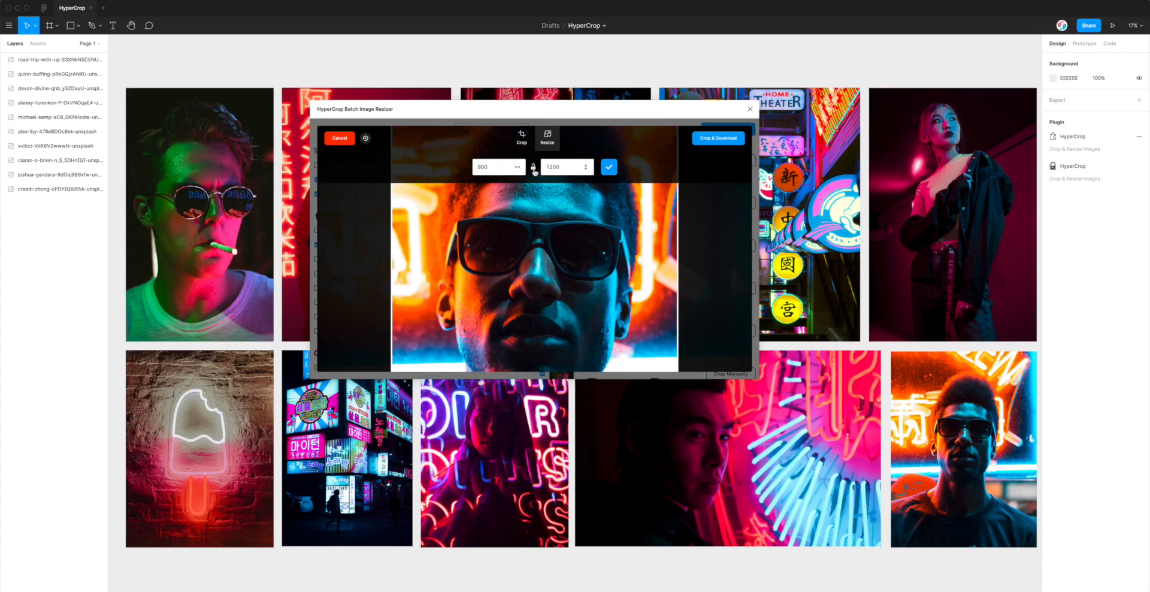
double_click(563, 167)
type("8")
key("ctrl+z")
left_click(533, 170)
left_click(609, 168)
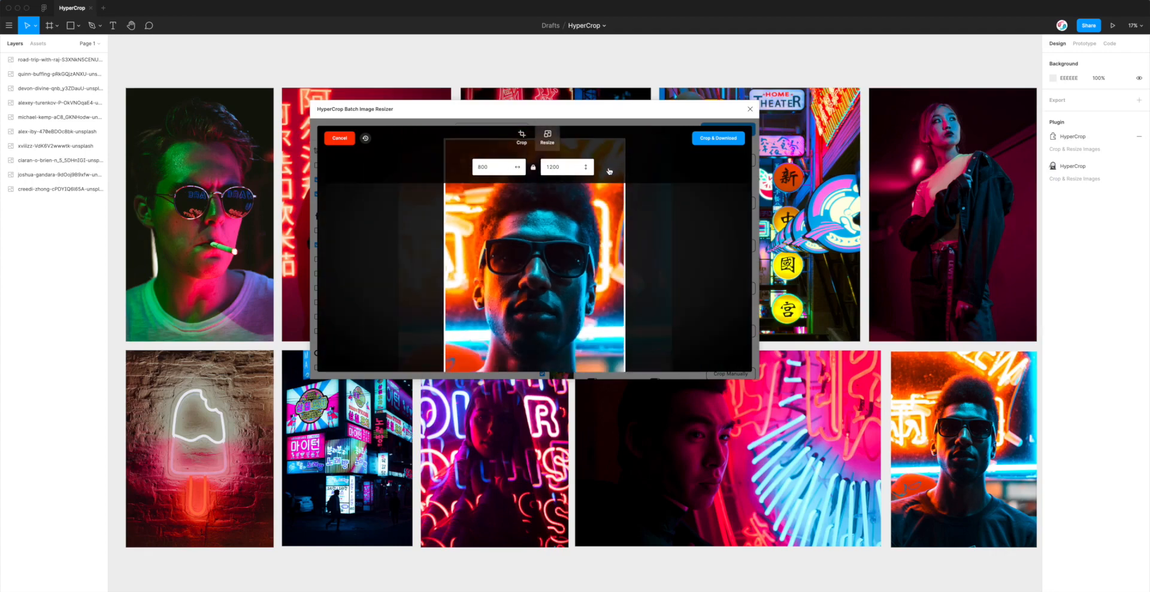
- Tighten the portrait's crop area slightly, reposition the image in it, and crop and save the image to the Desktop
left_click(521, 139)
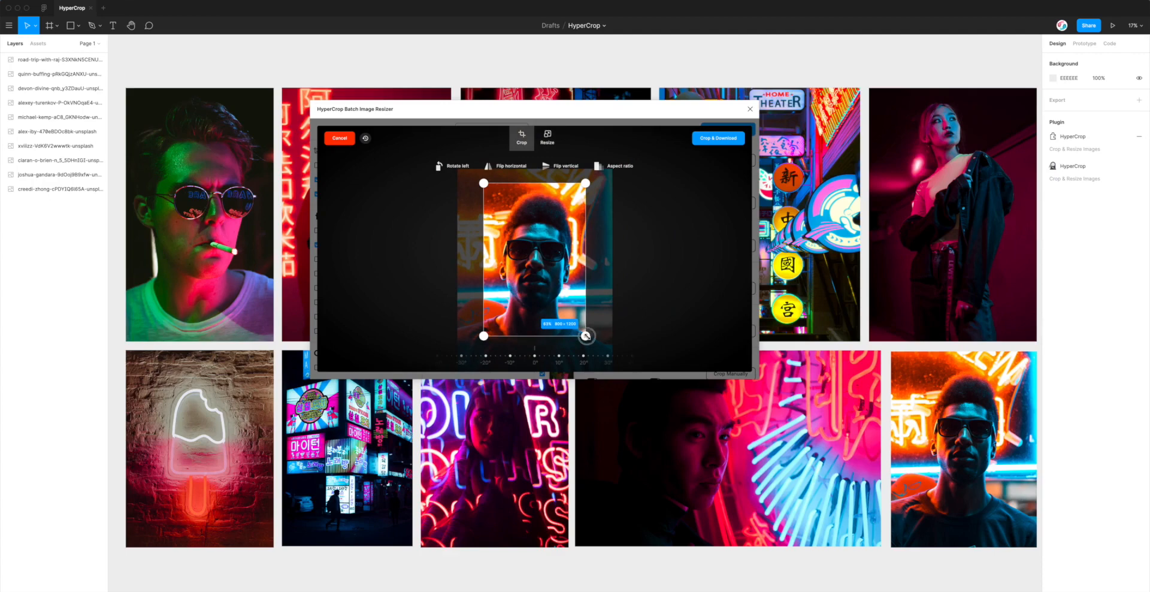
left_click_drag(586, 336, 576, 323)
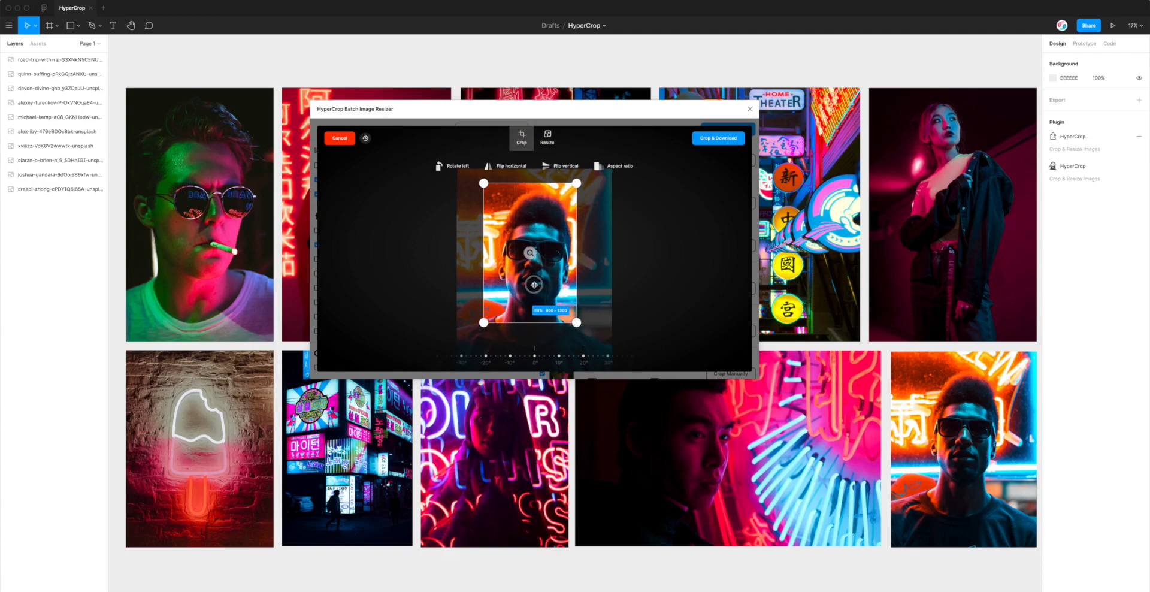
left_click_drag(554, 304, 551, 305)
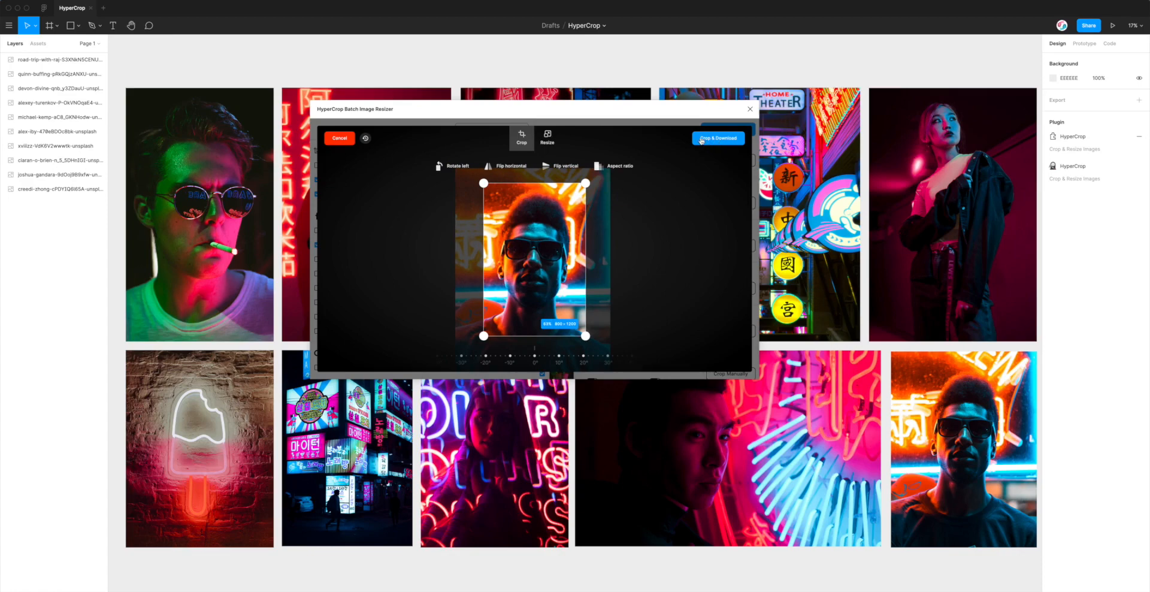
left_click(709, 141)
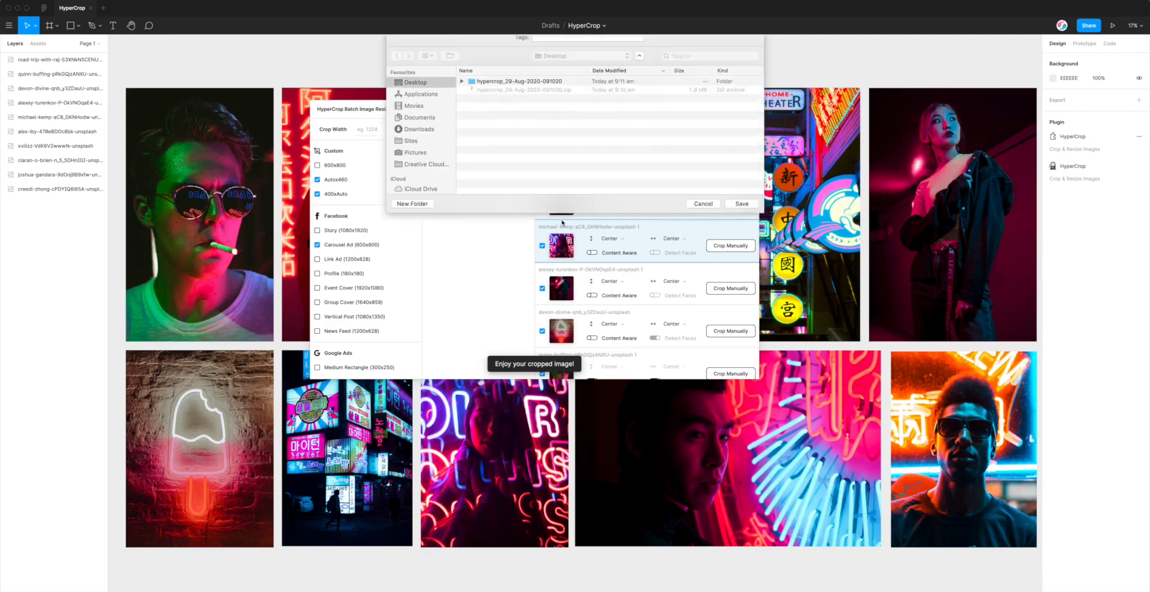
left_click(741, 227)
- Preview the saved portrait JPG from the Desktop folder in Finder, and close the preview and the folder window
left_click(308, 576)
left_click(510, 227)
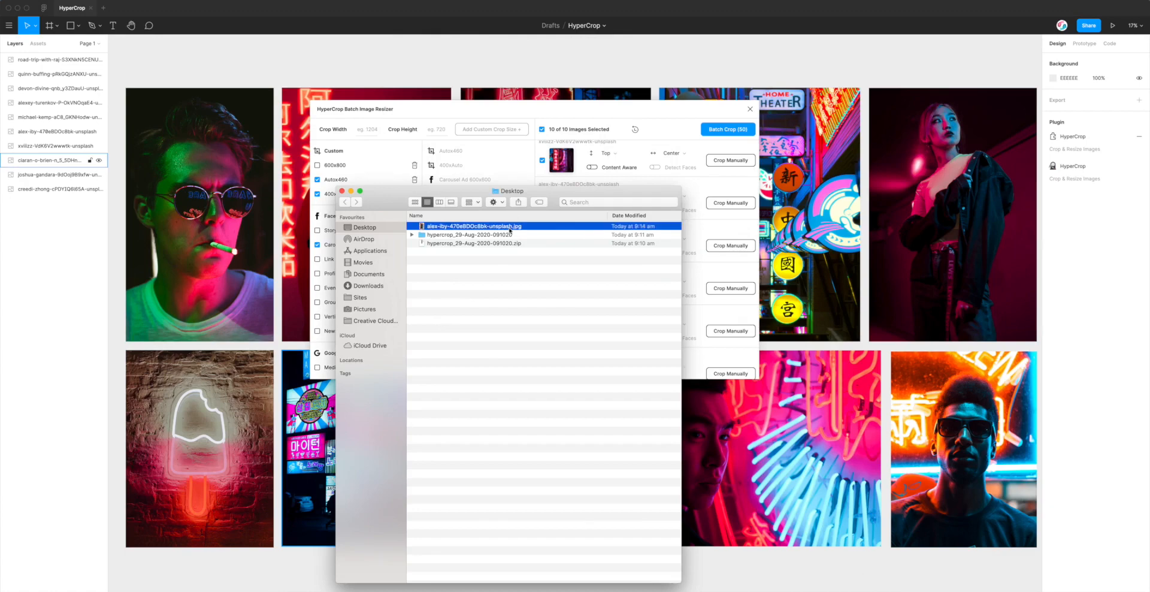
key("space")
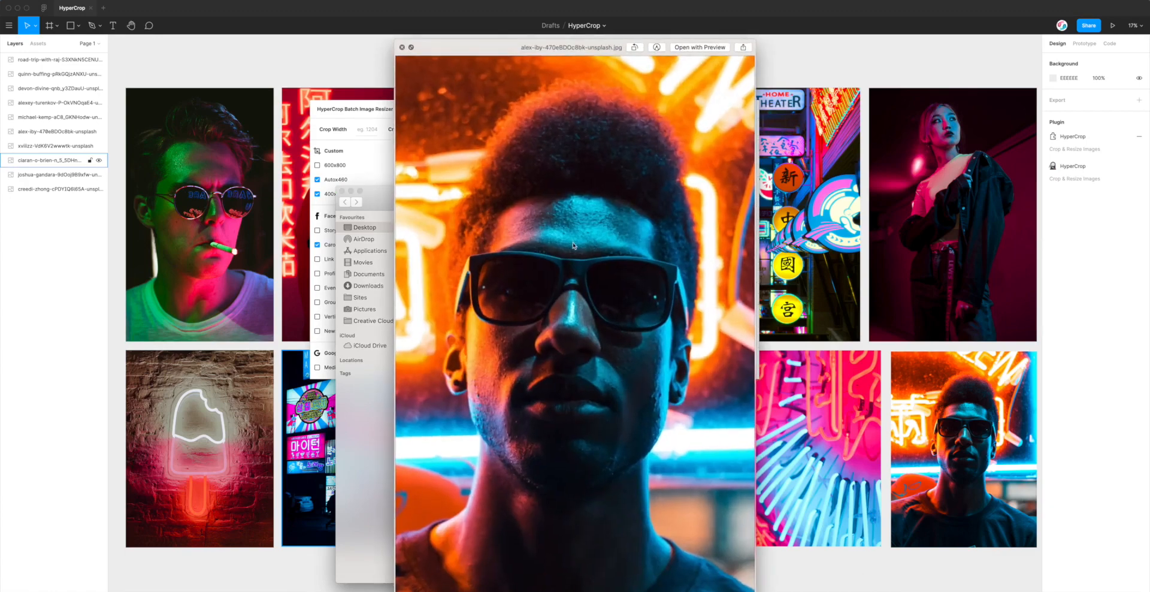
left_click_drag(575, 49, 765, 48)
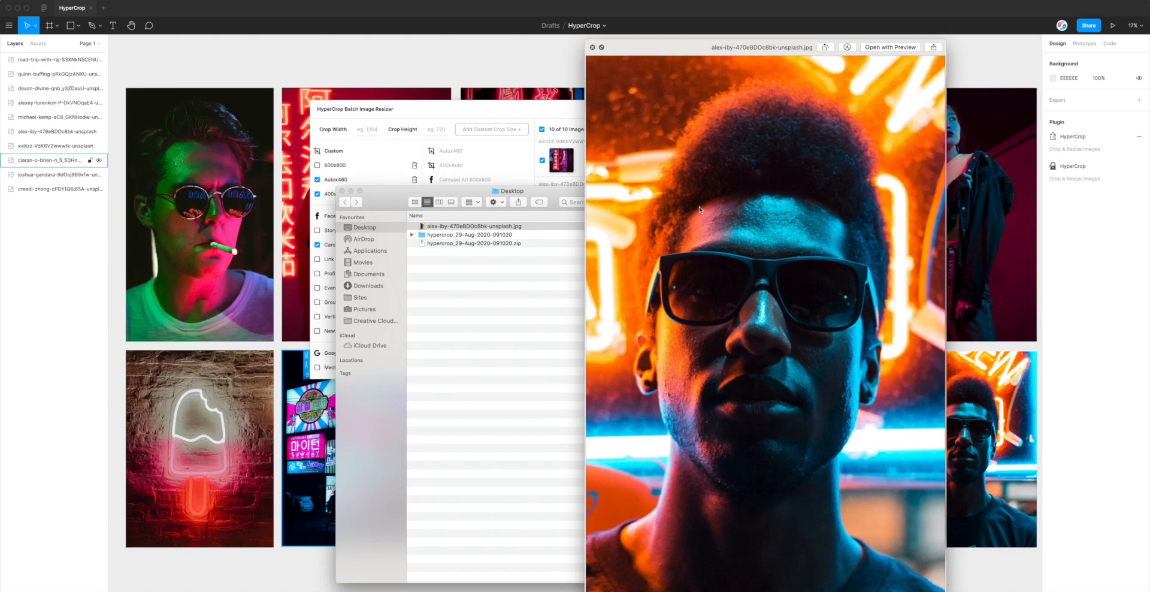
key("space")
left_click_drag(342, 192, 487, 213)
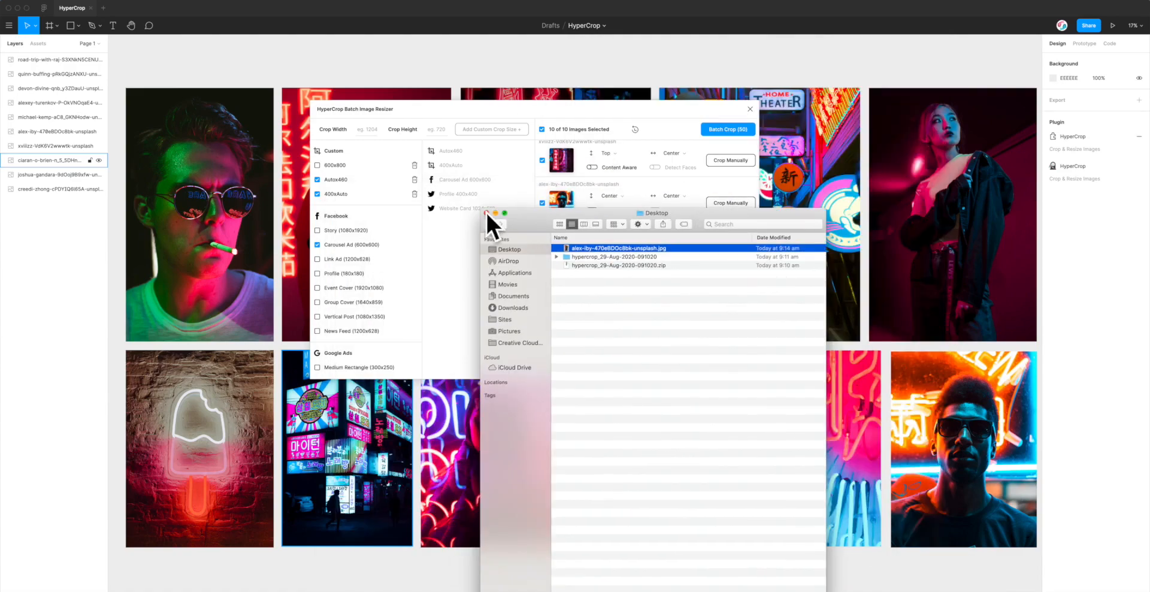
left_click(487, 213)
left_click_drag(575, 110, 567, 125)
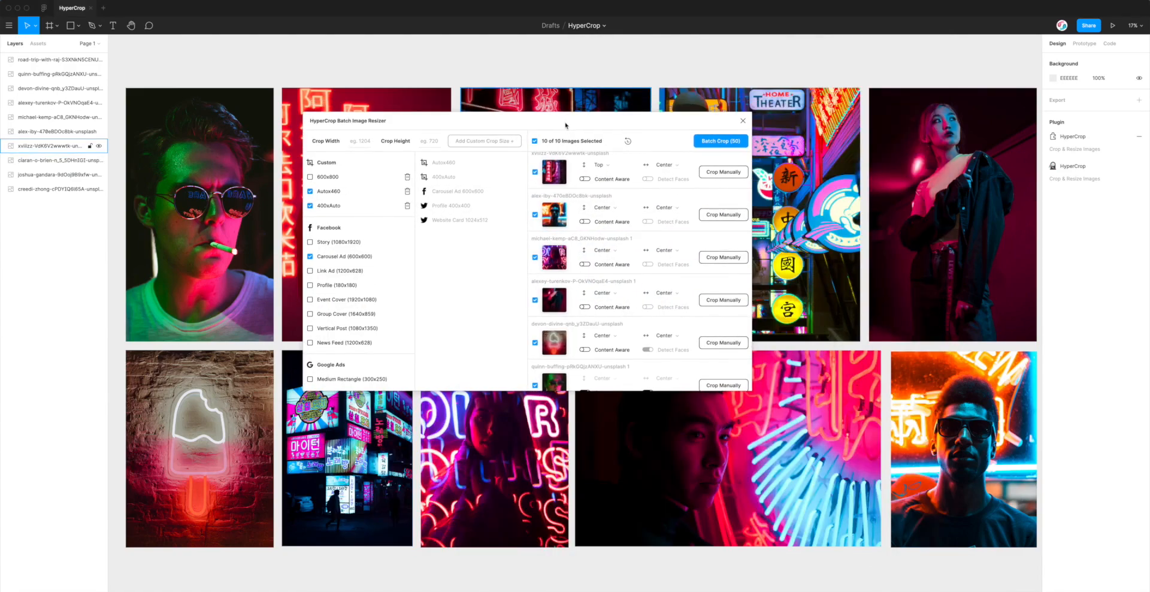
scroll(599, 252, "down", 2)
scroll(600, 252, "down", 2)
scroll(599, 253, "up", 10)
left_click_drag(617, 120, 622, 130)
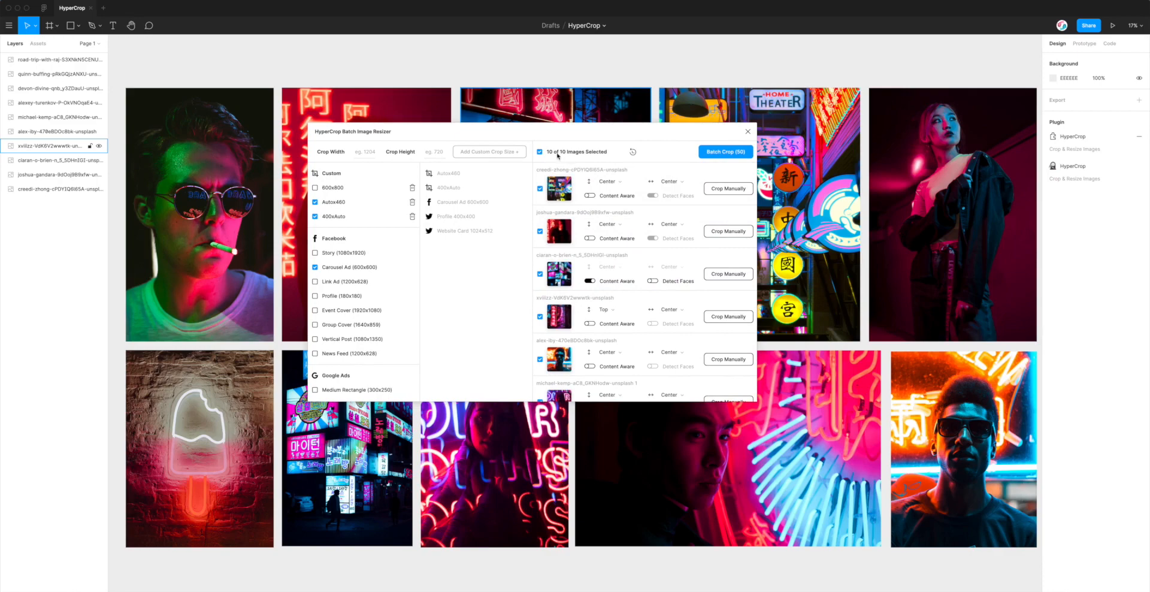
scroll(559, 257, "down", 3)
scroll(558, 256, "up", 3)
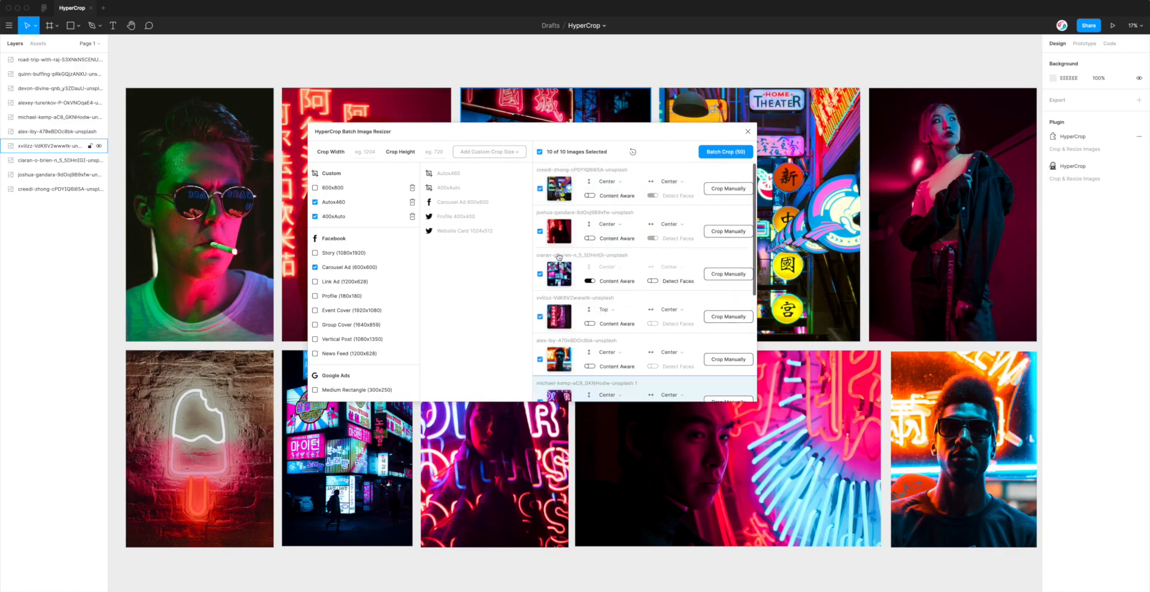
- Add the Facebook crop sizes Story, Link Ad, Profile, Event Cover, Group Cover, Vertical Post and News Feed to the batch
scroll(348, 239, "down", 1)
left_click(348, 236)
left_click(347, 264)
left_click(343, 278)
left_click(350, 292)
left_click(351, 307)
left_click(357, 321)
left_click(361, 336)
- Add the Google Ads crop sizes Leaderboard, Banner and Half Banner to the batch
scroll(362, 333, "down", 3)
scroll(363, 330, "down", 2)
left_click(356, 315)
left_click(353, 330)
left_click(358, 344)
- Add Instagram's Story (1080x1920) and Profile (110x110) and LinkedIn's Profile (400x400) crop sizes to the batch
scroll(353, 333, "down", 7)
left_click(351, 325)
left_click(351, 339)
scroll(352, 339, "down", 4)
scroll(453, 330, "up", 1)
scroll(375, 321, "down", 2)
left_click(335, 308)
scroll(468, 308, "down", 1)
scroll(458, 296, "up", 1)
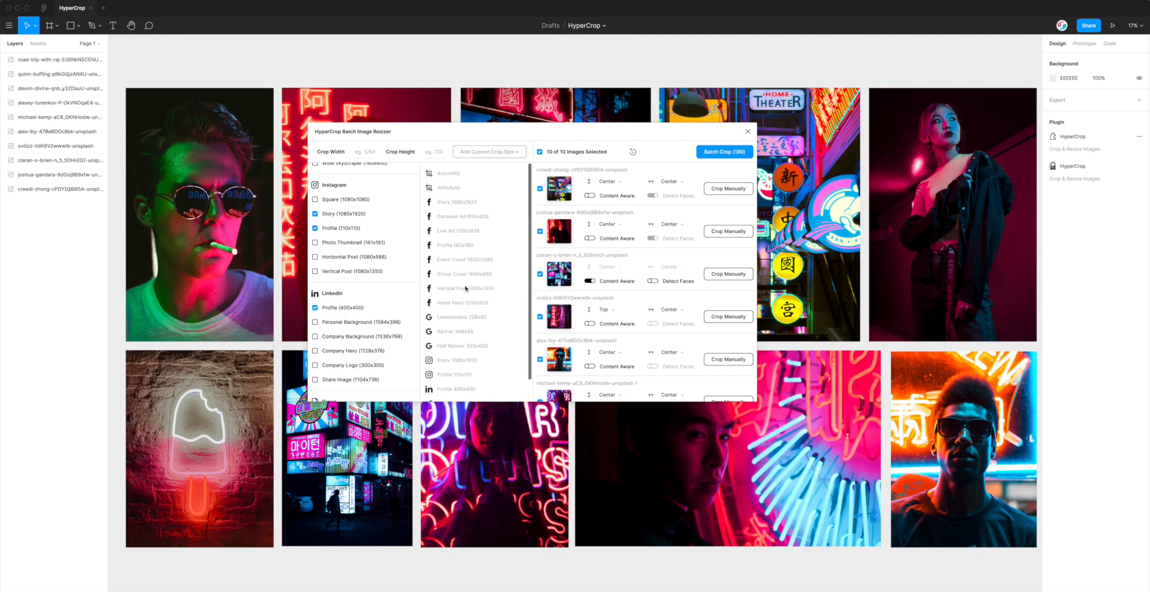
scroll(591, 281, "down", 5)
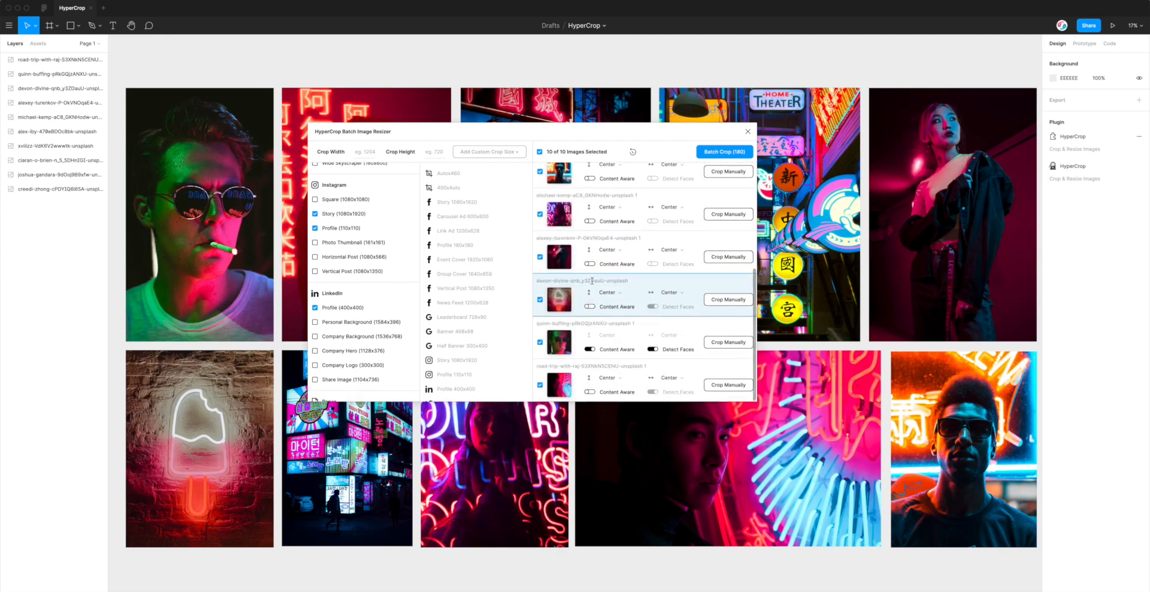
scroll(592, 280, "up", 5)
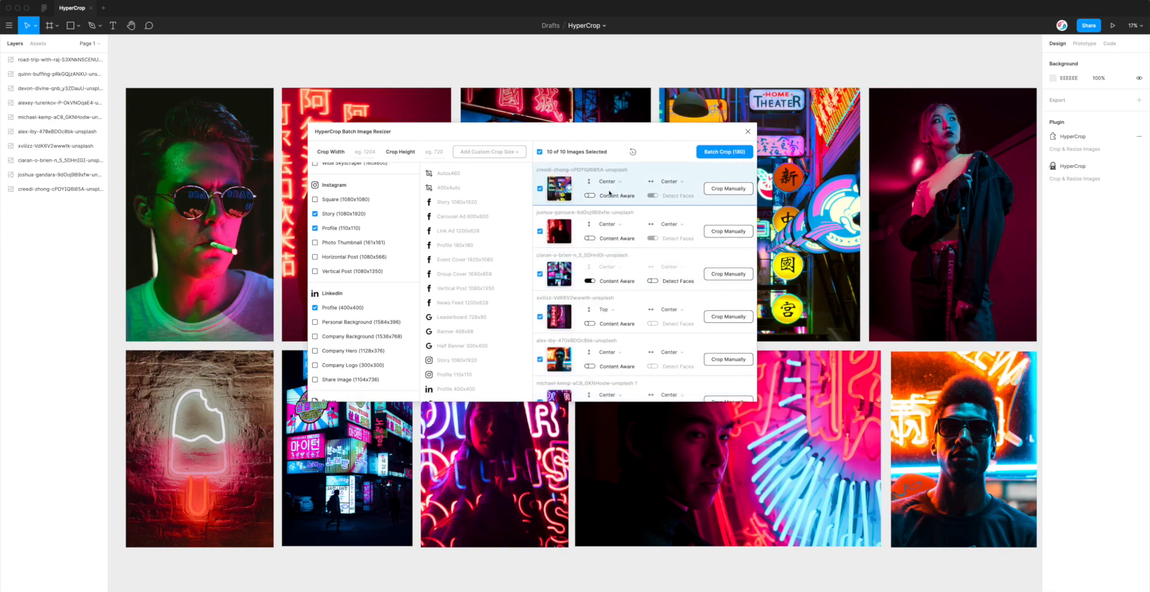
left_click_drag(623, 133, 629, 139)
scroll(619, 232, "down", 1)
scroll(620, 230, "up", 1)
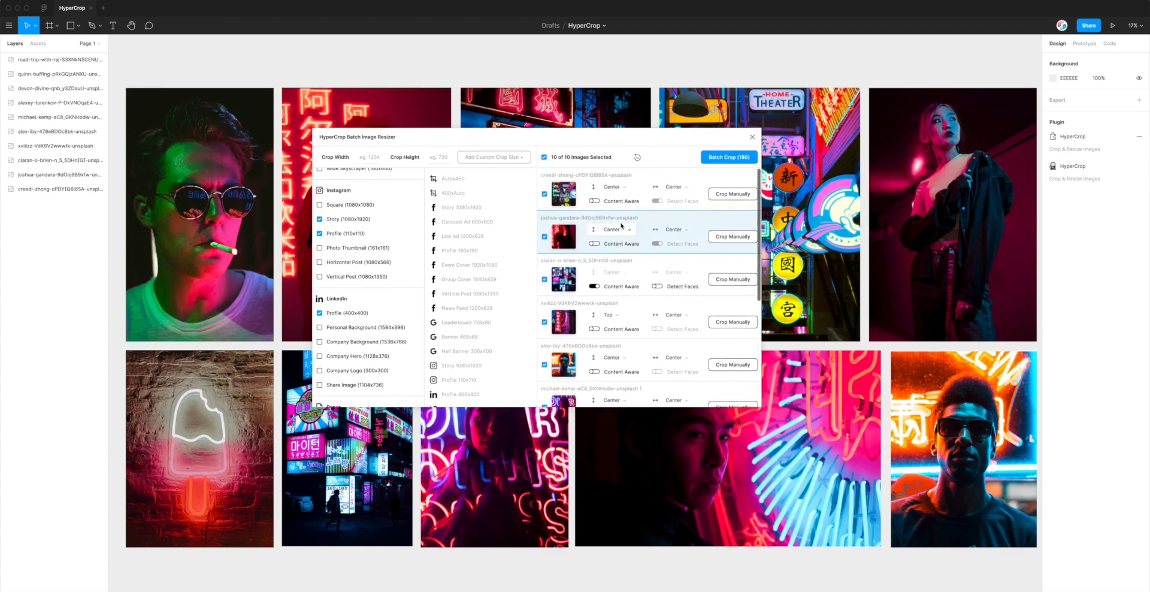
- Keep the first listed image vertically aligned to Center, and enable Content Aware and Detect Faces for the second image
left_click(617, 188)
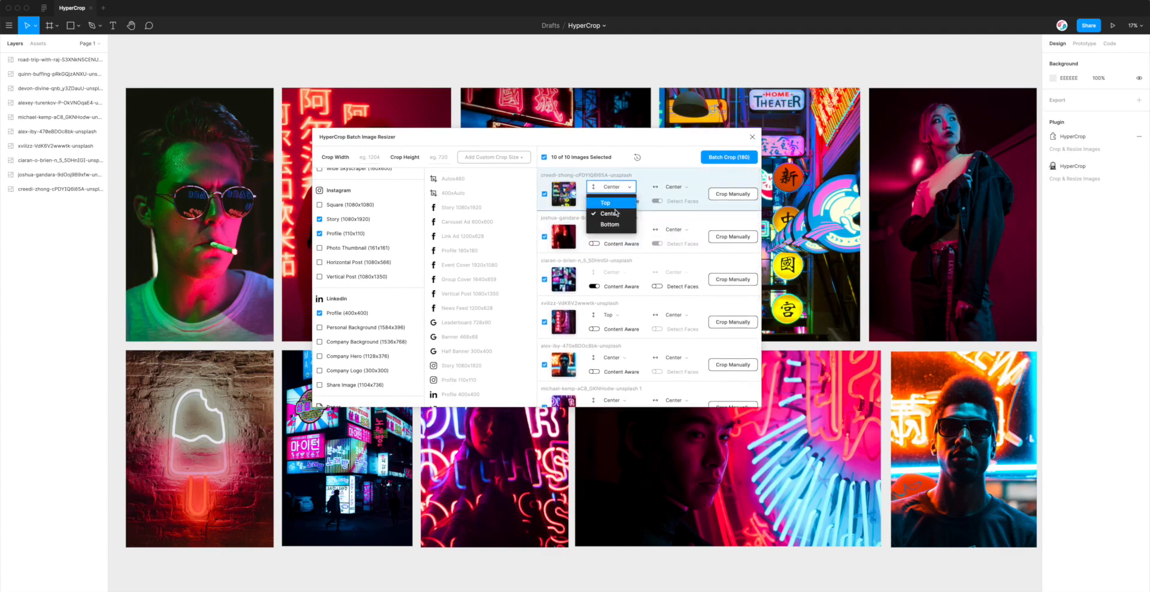
left_click(616, 213)
left_click(619, 243)
left_click(659, 243)
- Enable Content Aware and Detect Faces for the sixth listed image, the figure among pink and purple neon letters
scroll(626, 282, "down", 2)
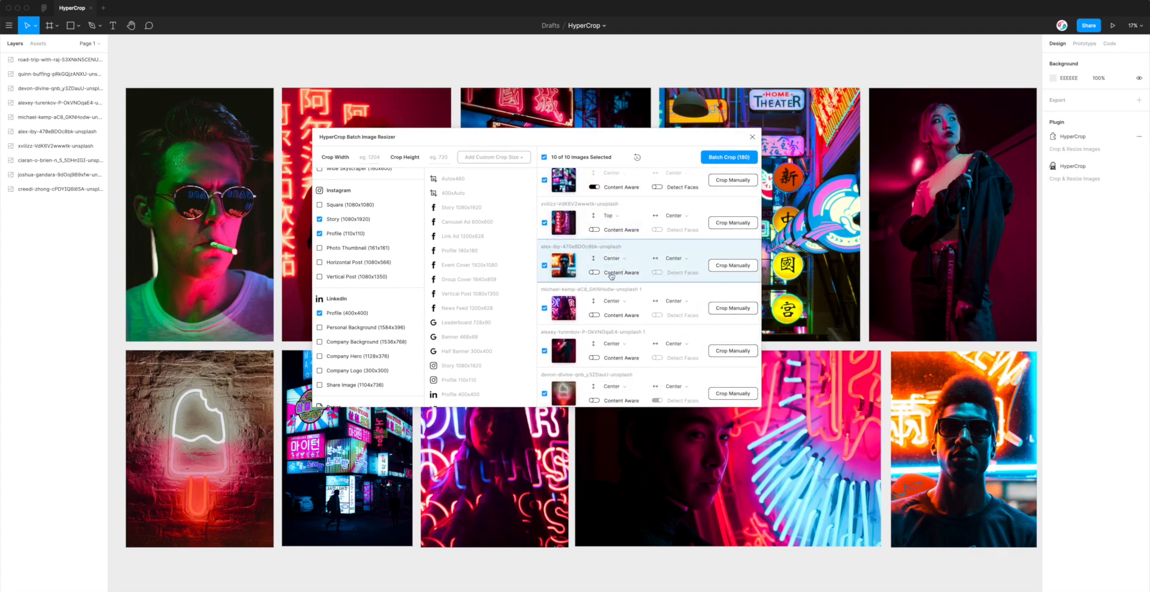
scroll(611, 276, "down", 1)
scroll(617, 273, "down", 1)
scroll(617, 268, "down", 1)
left_click(613, 246)
left_click(659, 245)
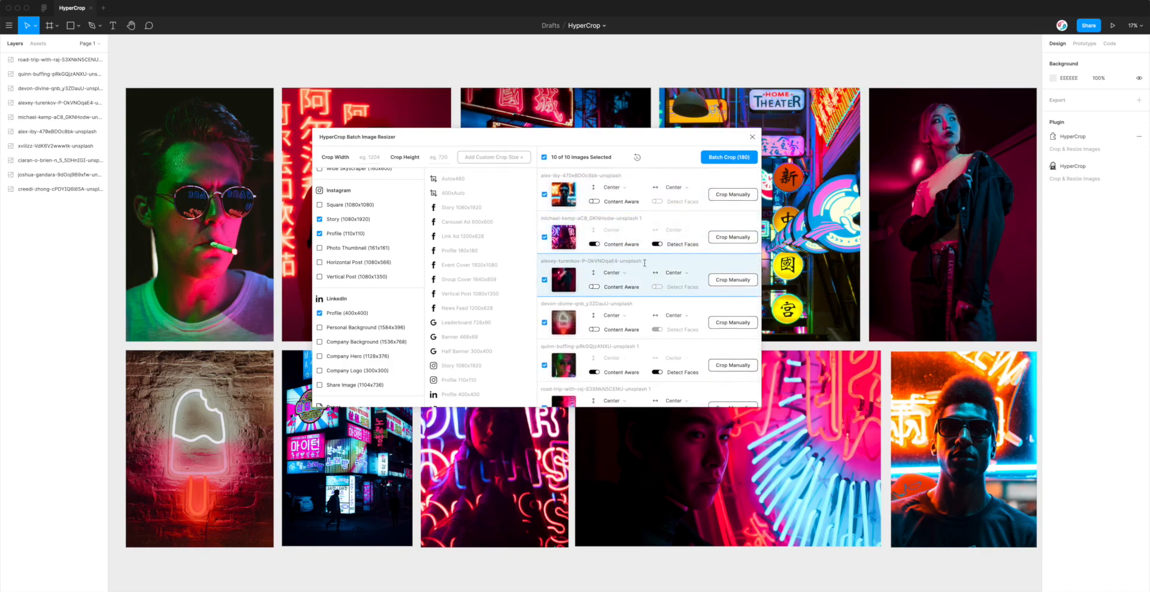
- Enable Content Aware and Detect Faces for the seventh and the last images in the list
scroll(644, 263, "down", 1)
left_click(613, 256)
left_click(608, 270)
left_click(609, 270)
left_click(656, 270)
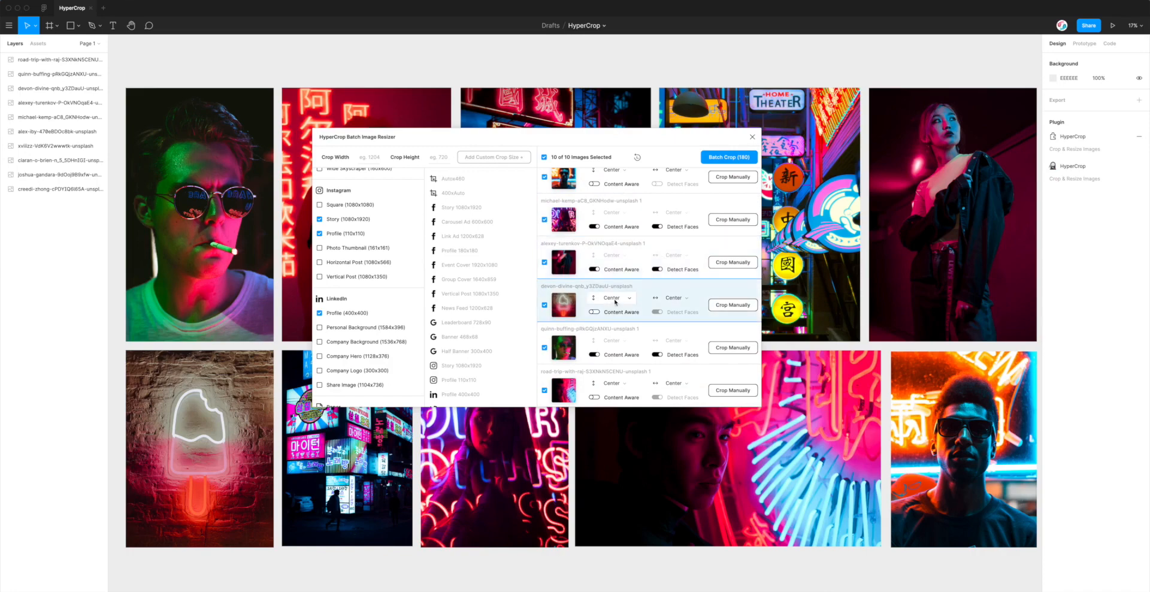
left_click(612, 398)
left_click(659, 398)
- Enable Content Aware and Detect Faces for the portrait of the man in dark sunglasses against orange neon
scroll(653, 384, "up", 5)
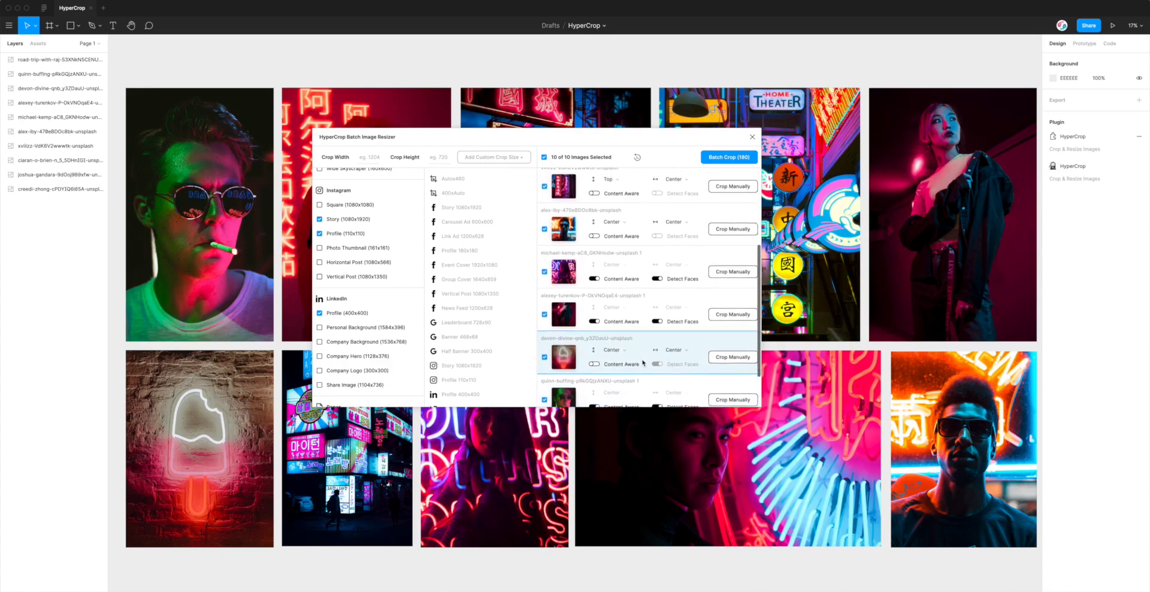
scroll(642, 361, "up", 1)
left_click(614, 335)
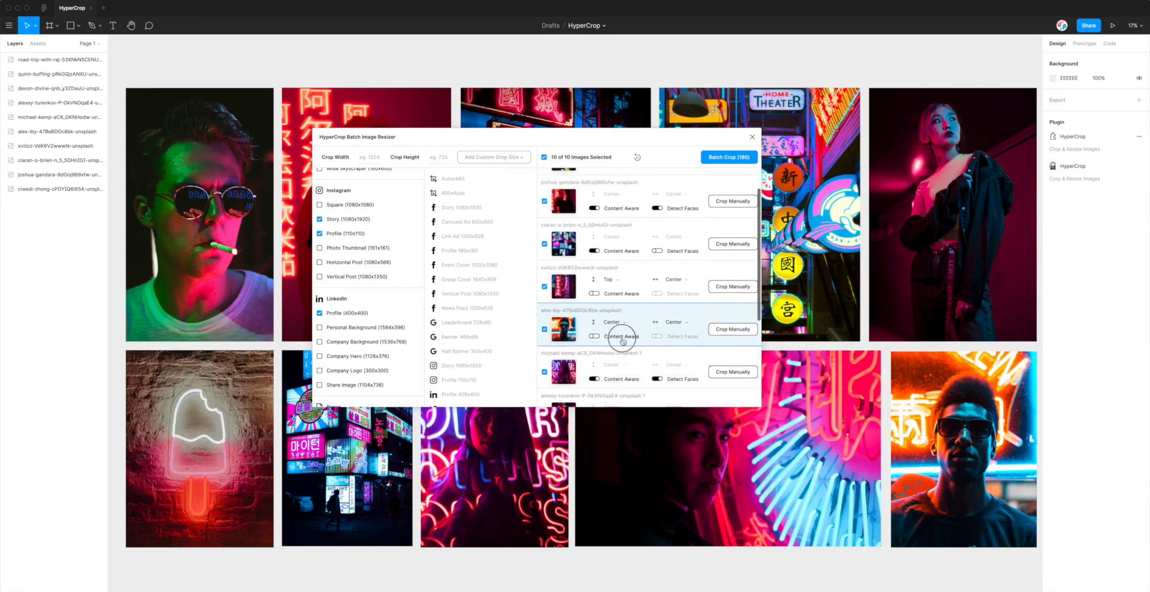
left_click(657, 336)
- Set the fourth listed image's crop alignment to Top vertically and Left horizontally
scroll(657, 338, "up", 1)
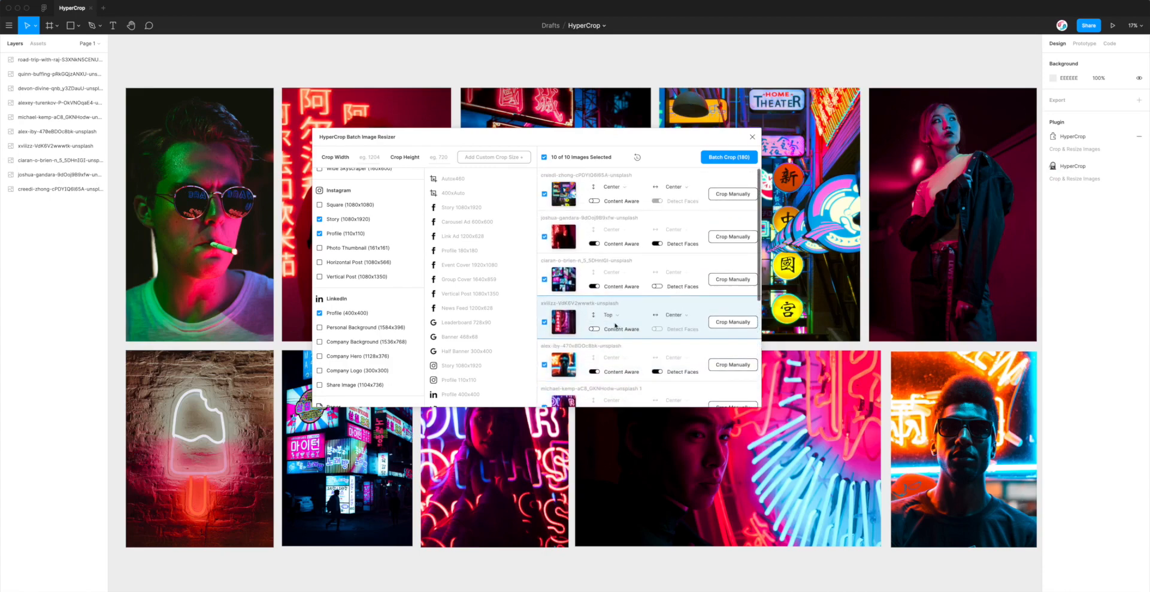
left_click(611, 314)
left_click(617, 331)
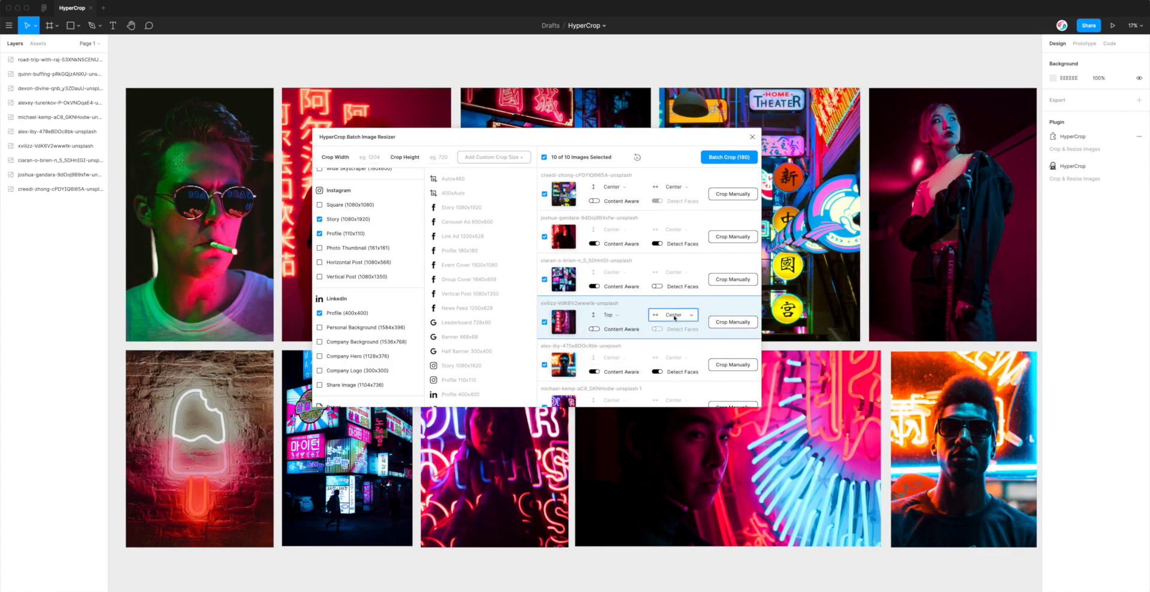
left_click(673, 314)
left_click(670, 331)
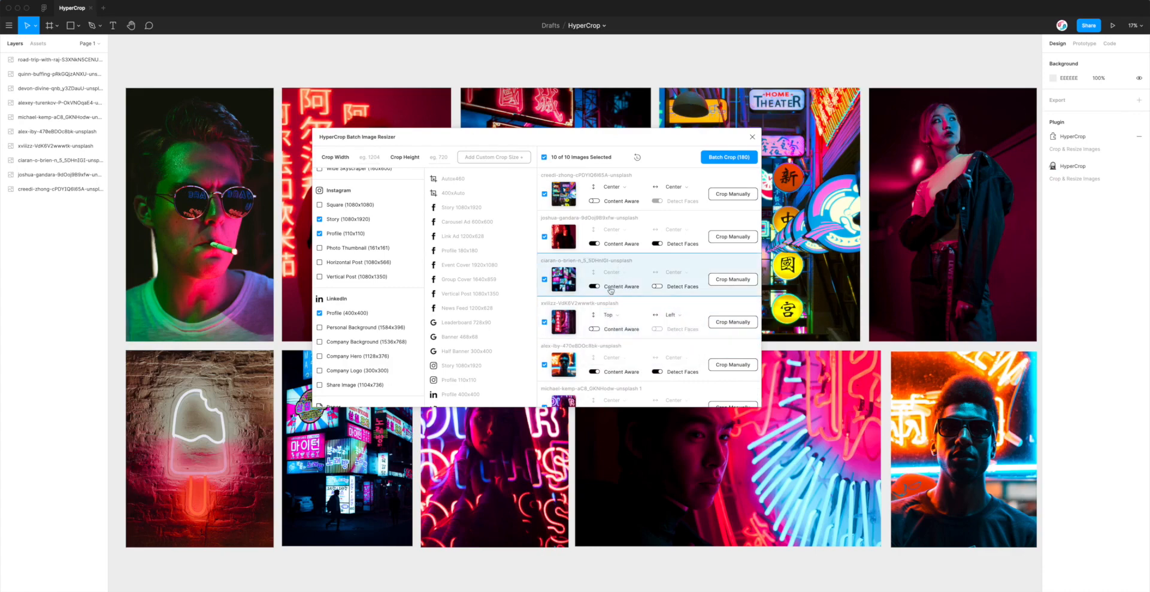
- Turn off Content Aware for the third listed image and align its crop to Top and Left
left_click(607, 288)
left_click(609, 272)
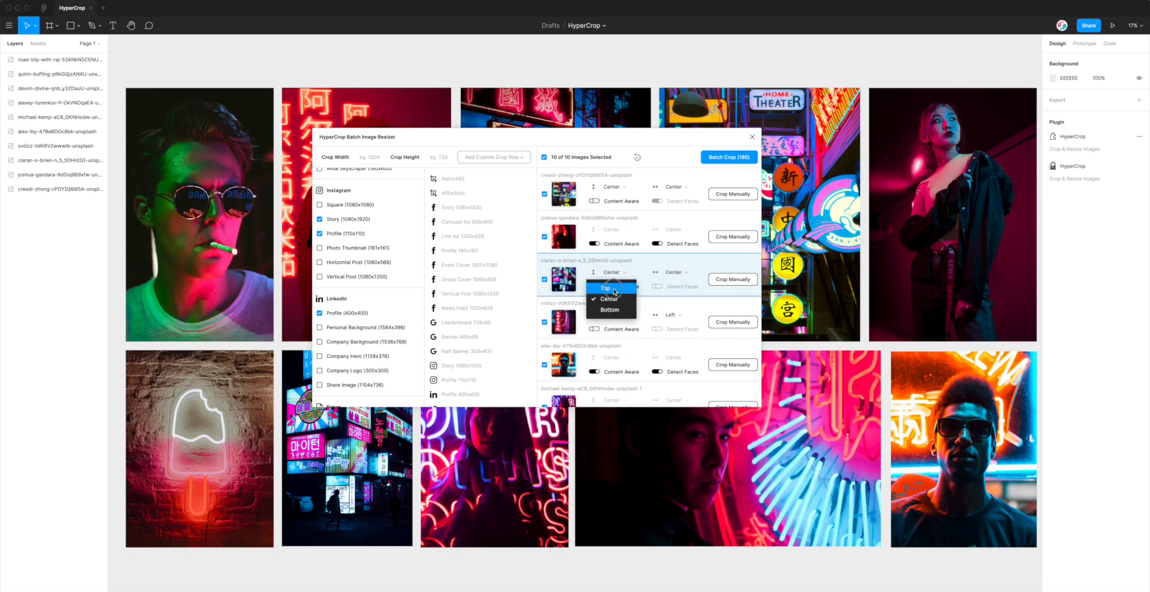
left_click(610, 288)
left_click(663, 273)
left_click(666, 288)
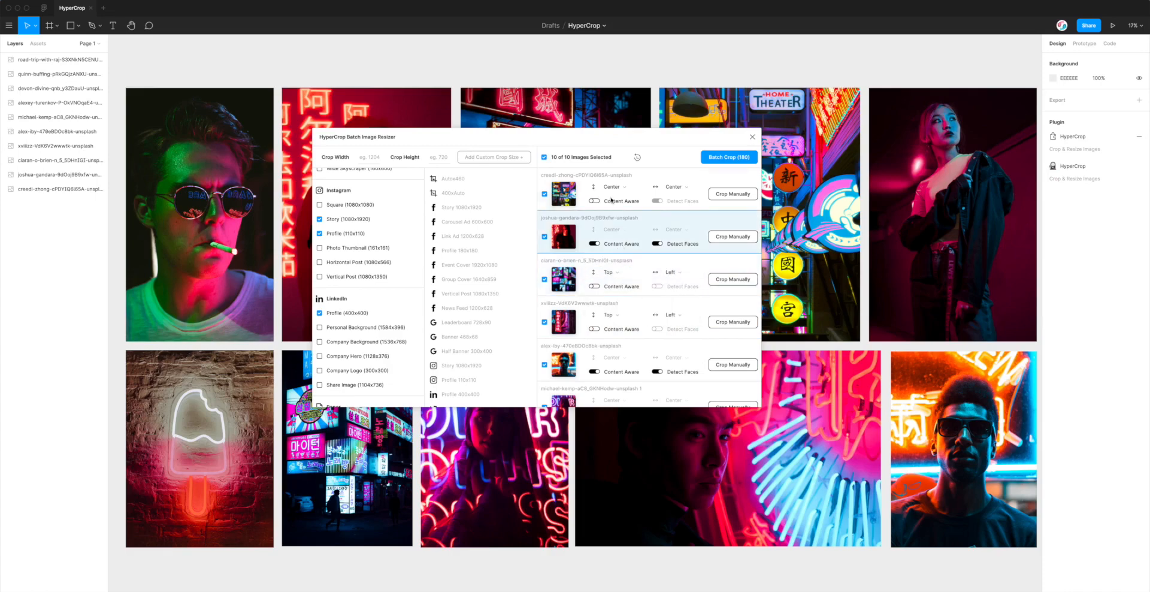
- Choose Center as the vertical crop alignment of the first listed image
left_click(610, 189)
left_click(611, 216)
left_click_drag(645, 137, 647, 144)
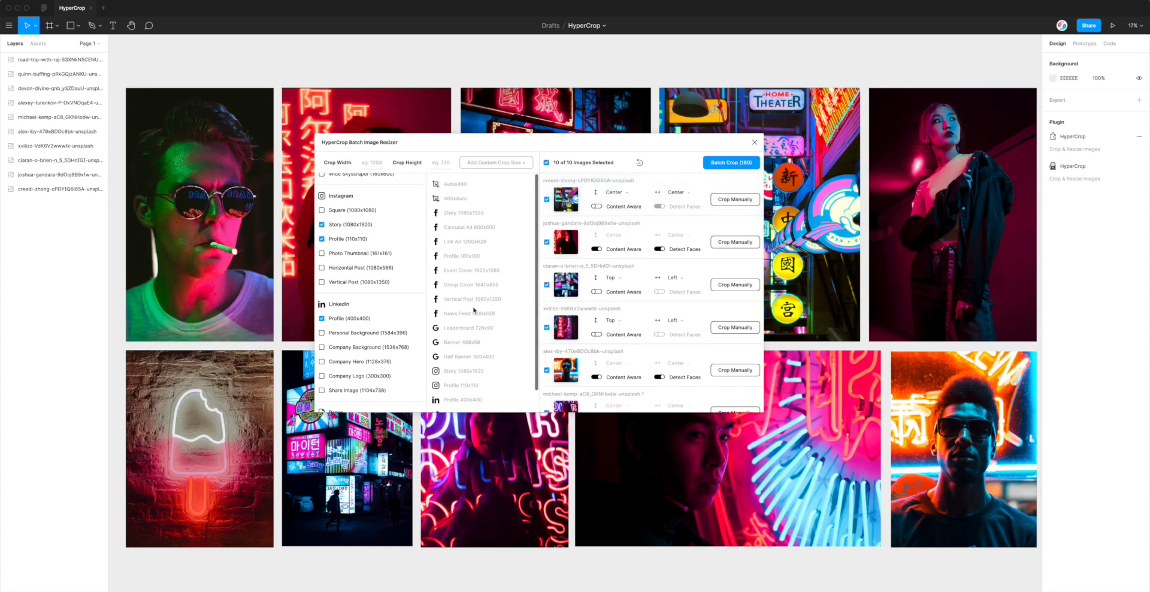
- Batch crop all ten selected images, export them as JPG, and save hypercrop_29-Aug-2020-091630.zip to the Desktop
left_click(731, 167)
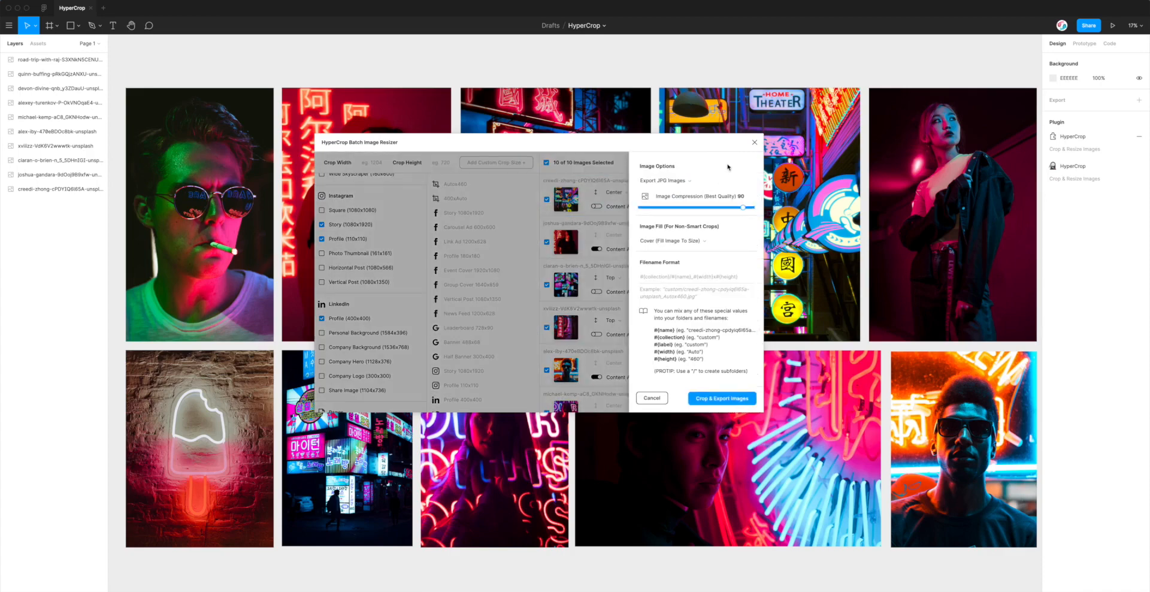
left_click(717, 398)
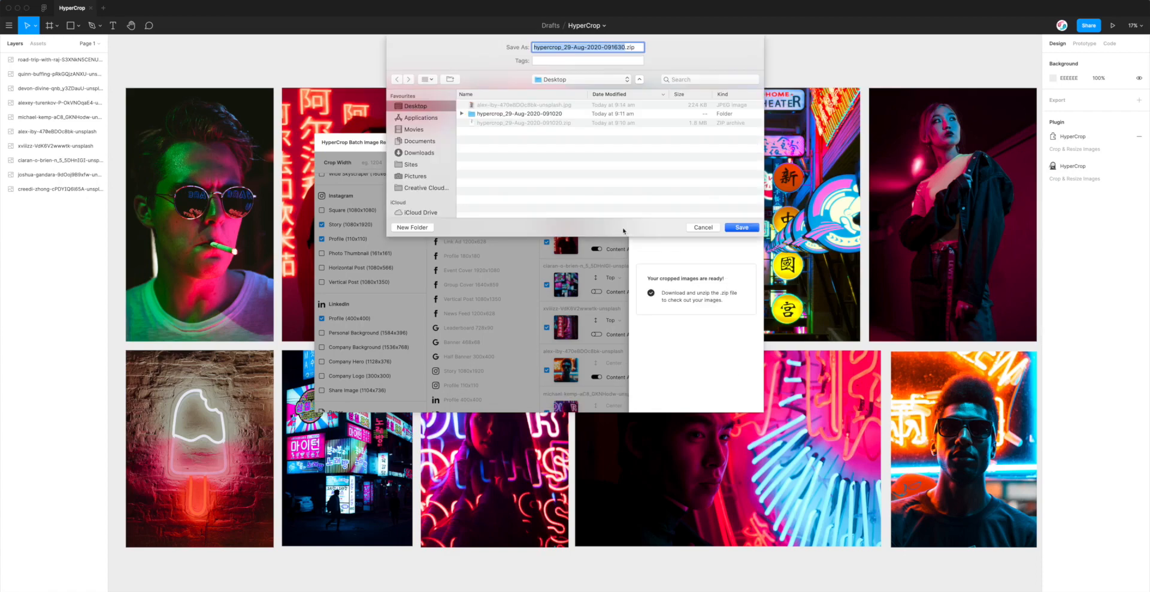
left_click(742, 227)
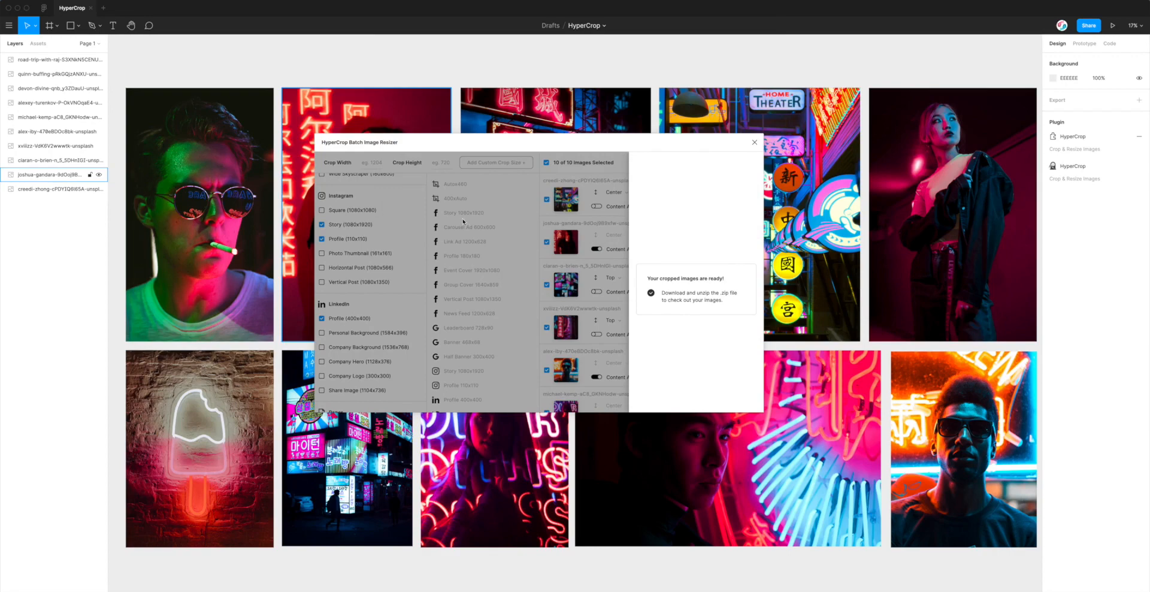
- Examine the original images on the canvas, including the red neon portrait and the wide pink-and-blue neon portrait
left_click(380, 121)
scroll(372, 124, "right", 3)
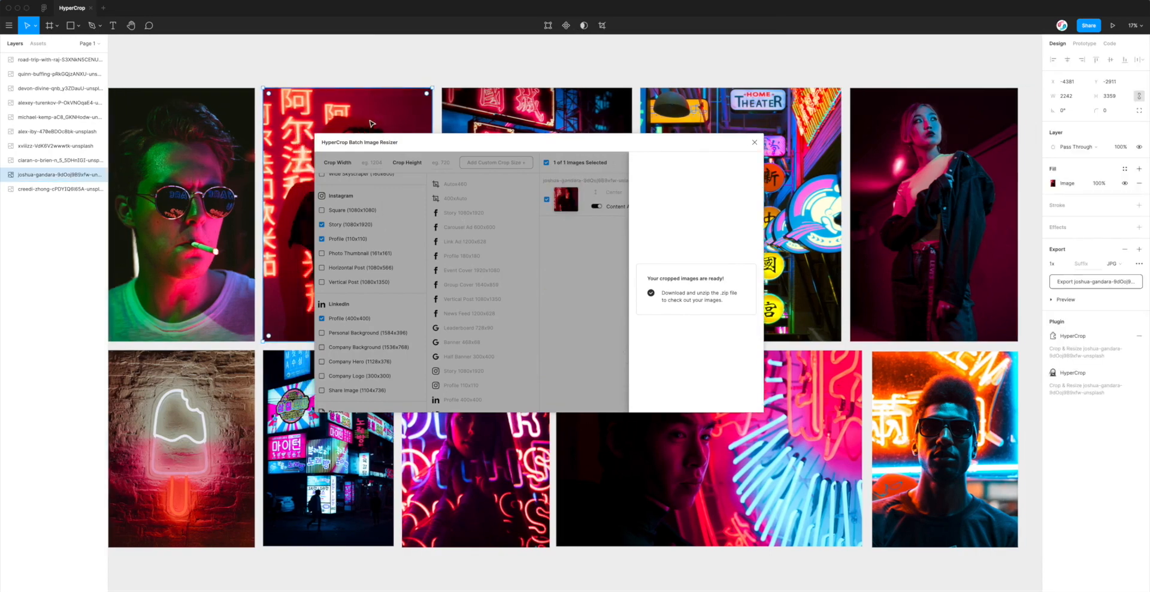
scroll(370, 124, "right", 2)
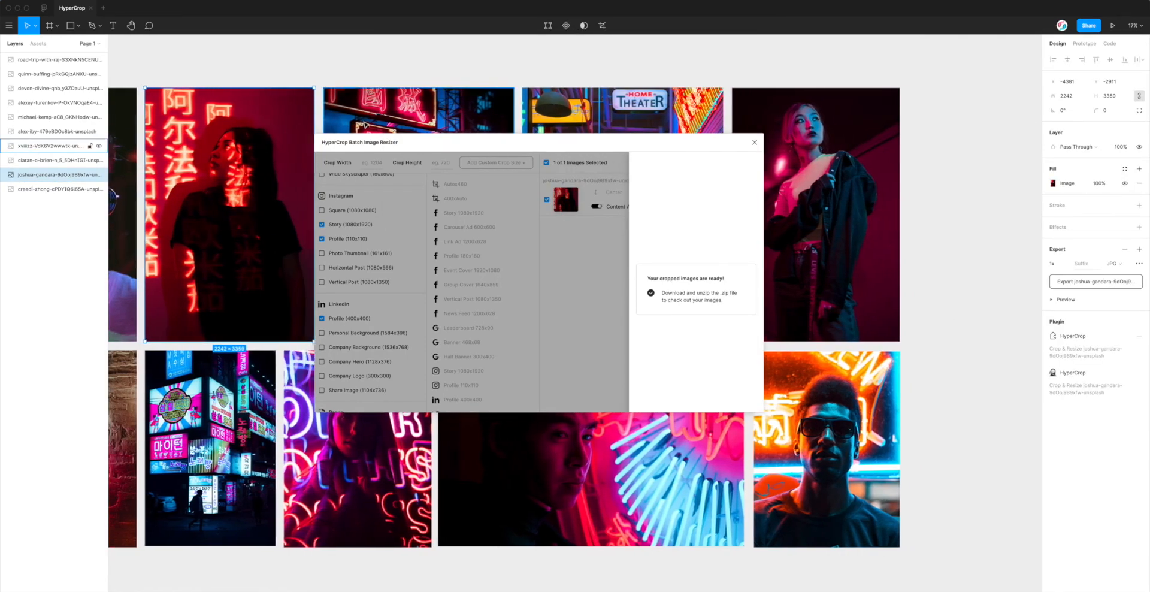
left_click(245, 367)
left_click(494, 460)
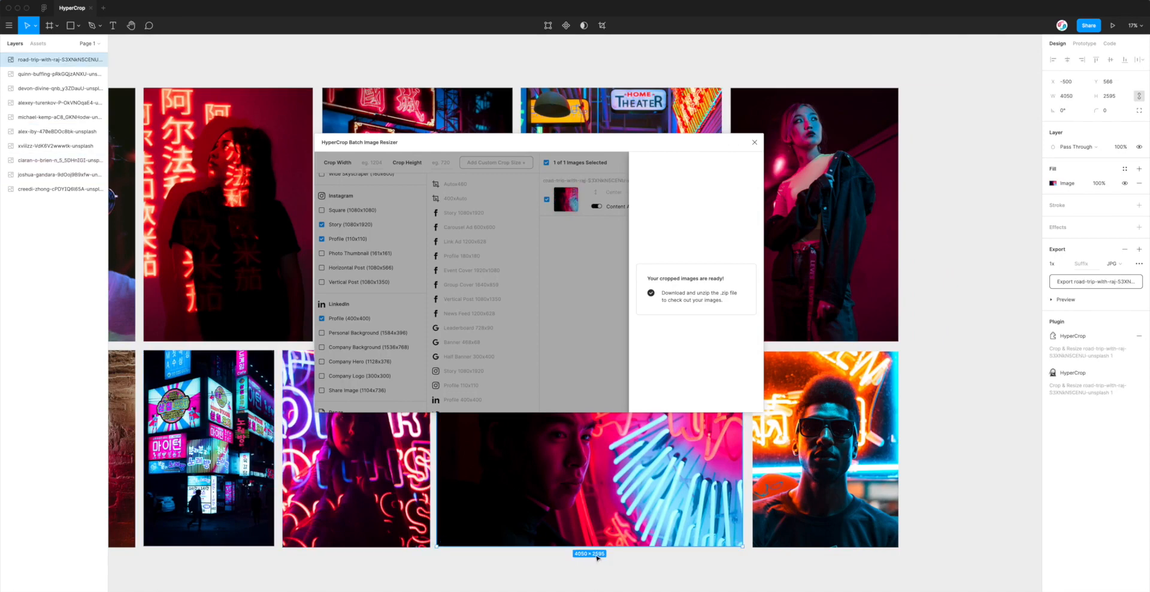
scroll(592, 528, "up", 1)
scroll(592, 528, "right", 1)
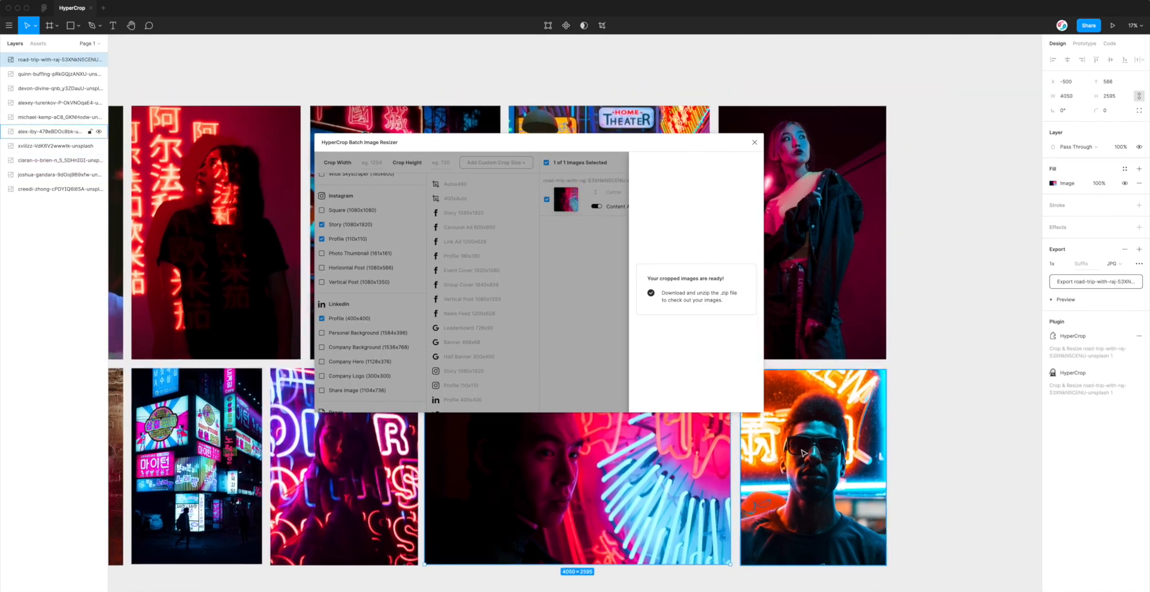
scroll(788, 293, "left", 2)
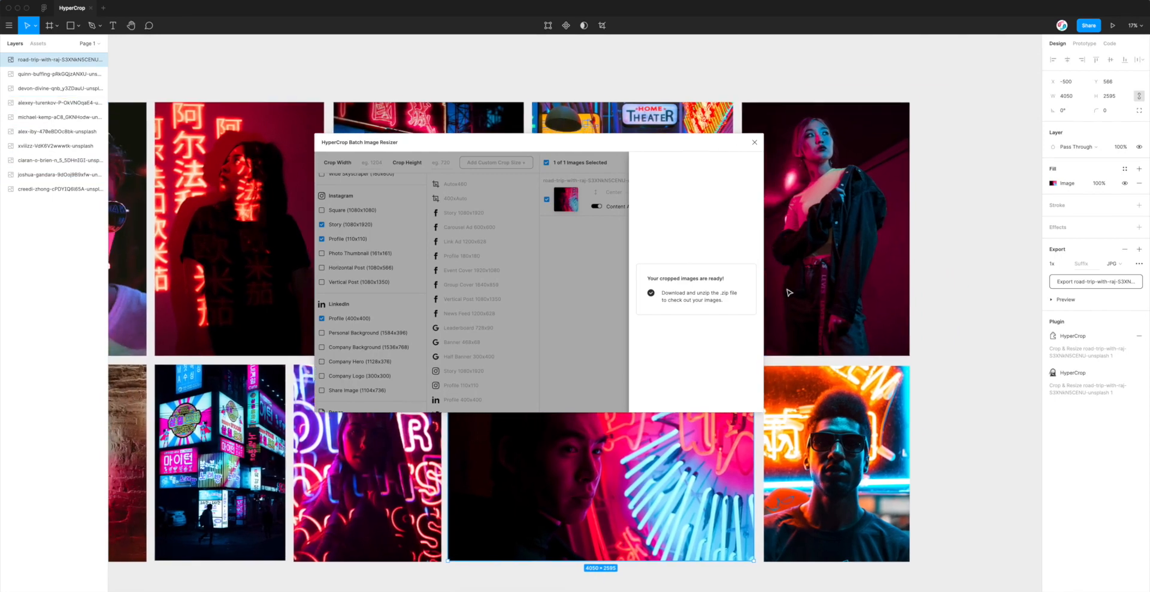
scroll(788, 293, "up", 1)
scroll(788, 293, "down", 1)
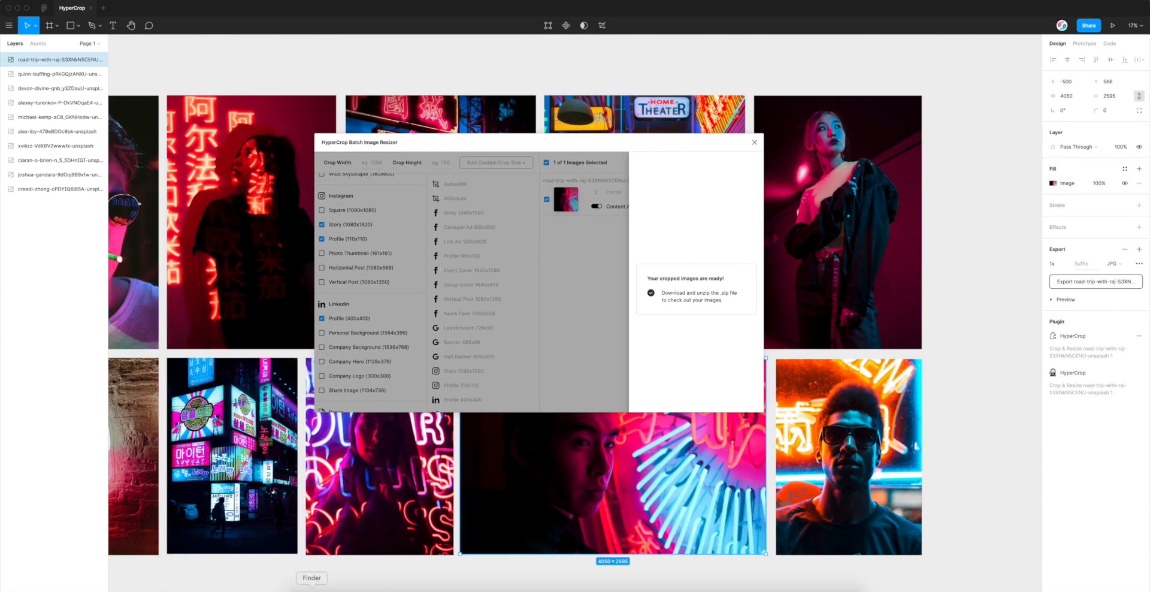
- Switch to Finder, unzip hypercrop_29-Aug-2020-091630.zip on the Desktop, and open the extracted folder
left_click(311, 586)
left_click_drag(634, 208, 560, 206)
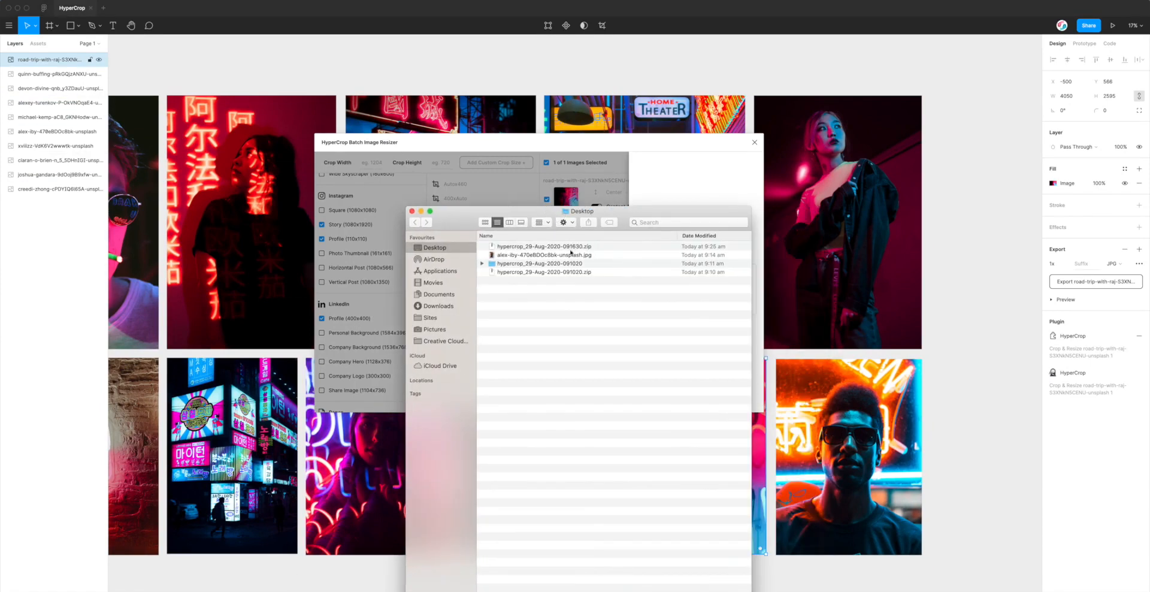
left_click(568, 251)
scroll(599, 251, "right", 3)
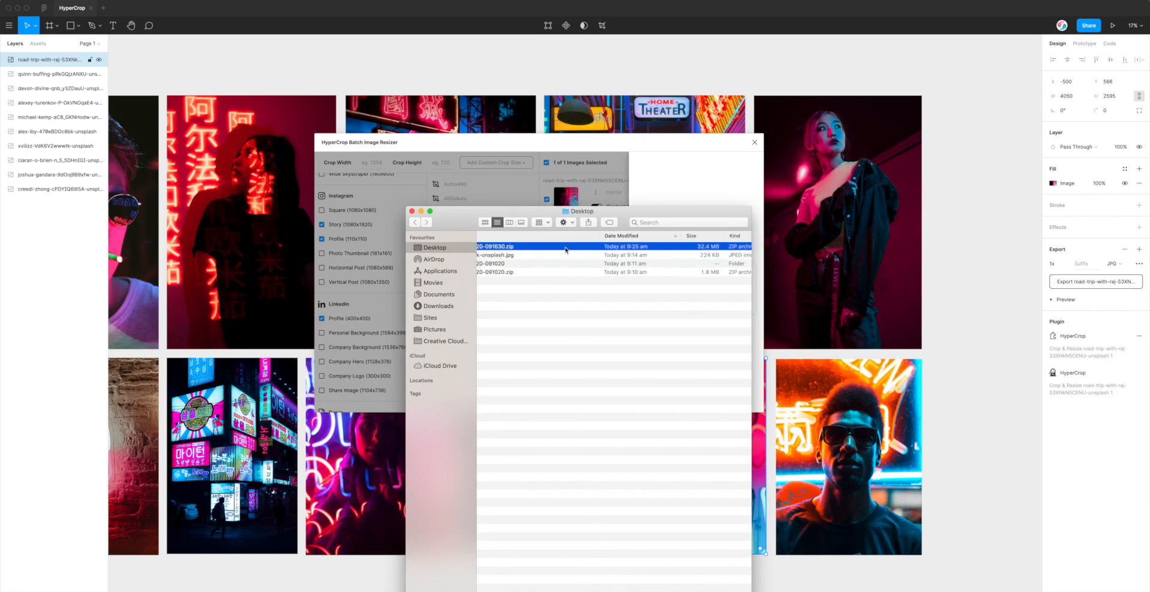
scroll(670, 250, "left", 3)
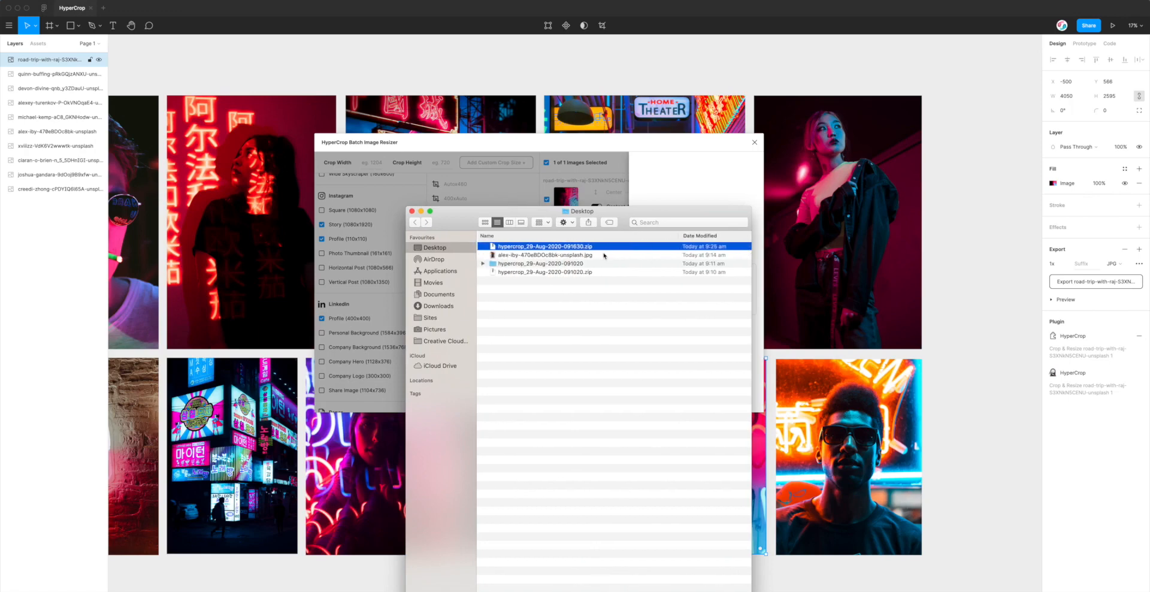
double_click(552, 250)
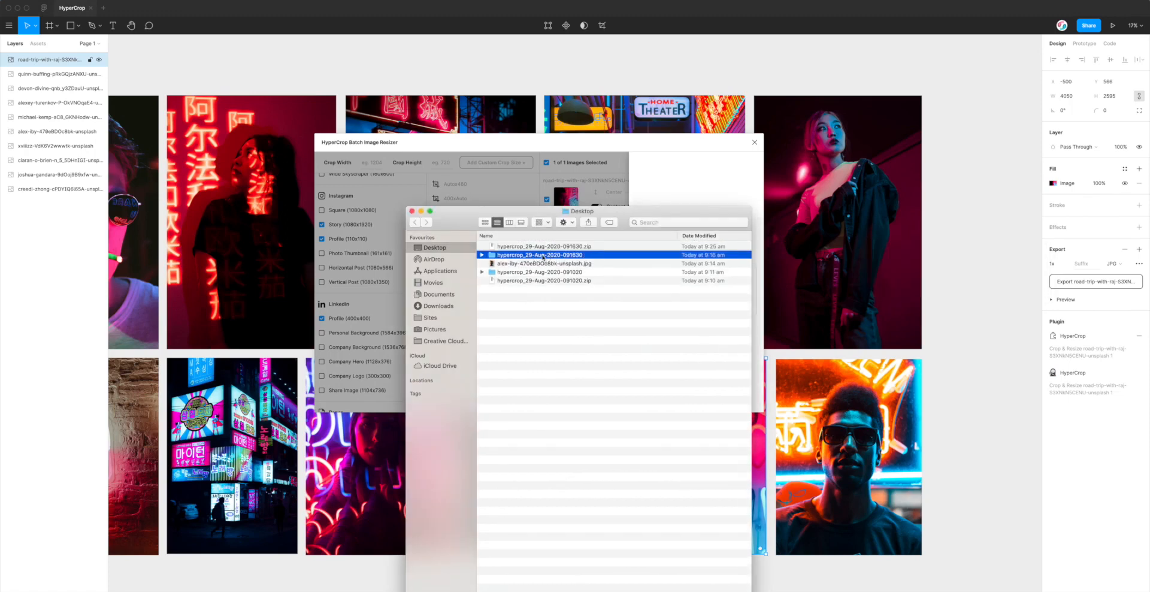
double_click(532, 251)
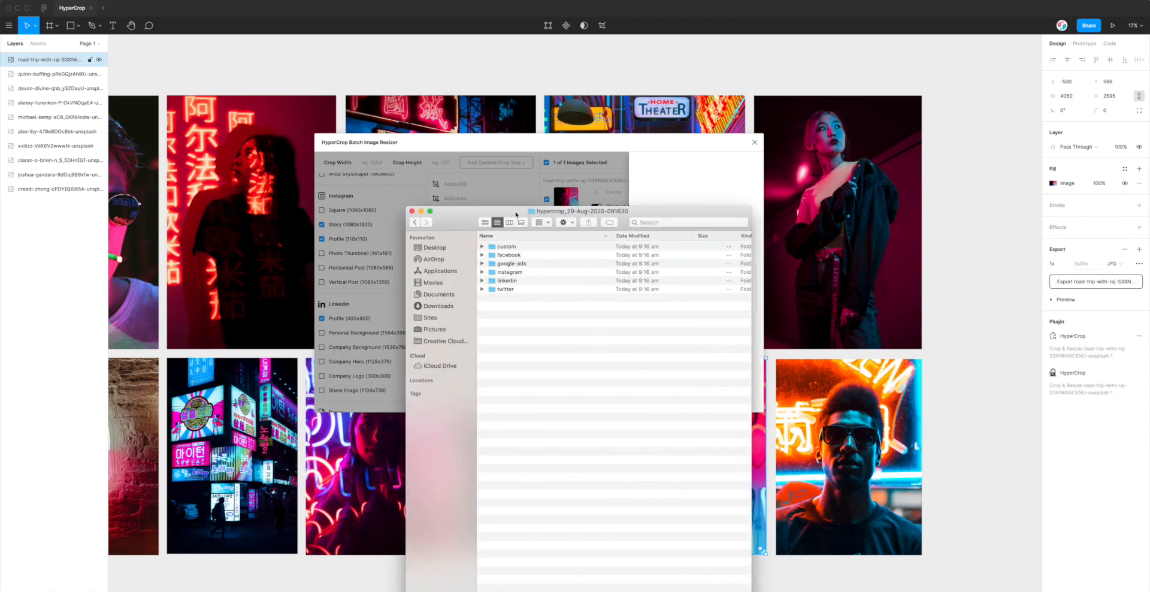
- Preview the cropped images in the custom folder one after another with Quick Look
left_click_drag(515, 213, 644, 193)
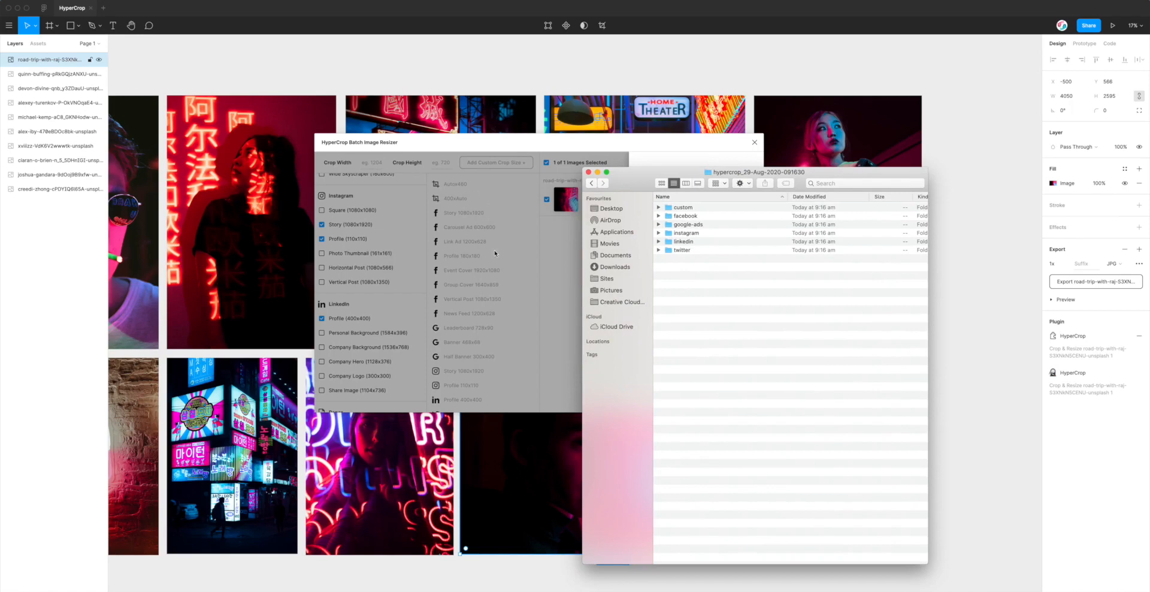
left_click_drag(633, 182, 569, 182)
left_click(619, 207)
double_click(619, 207)
left_click(634, 206)
key("space")
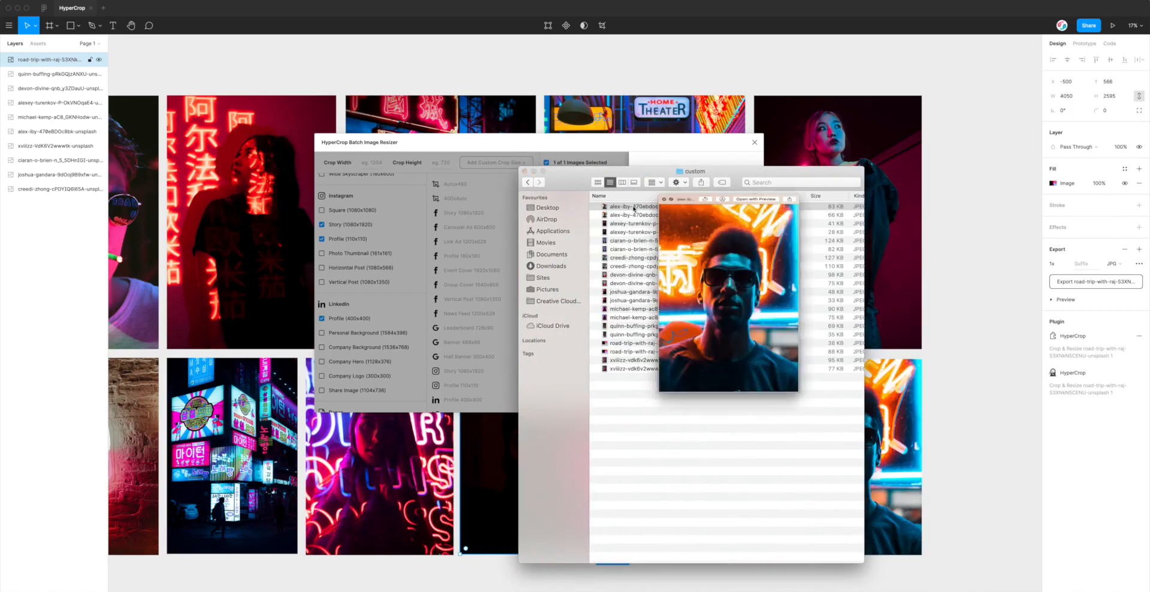
key("Down")
key("Down")
key("Down")
key("Down")
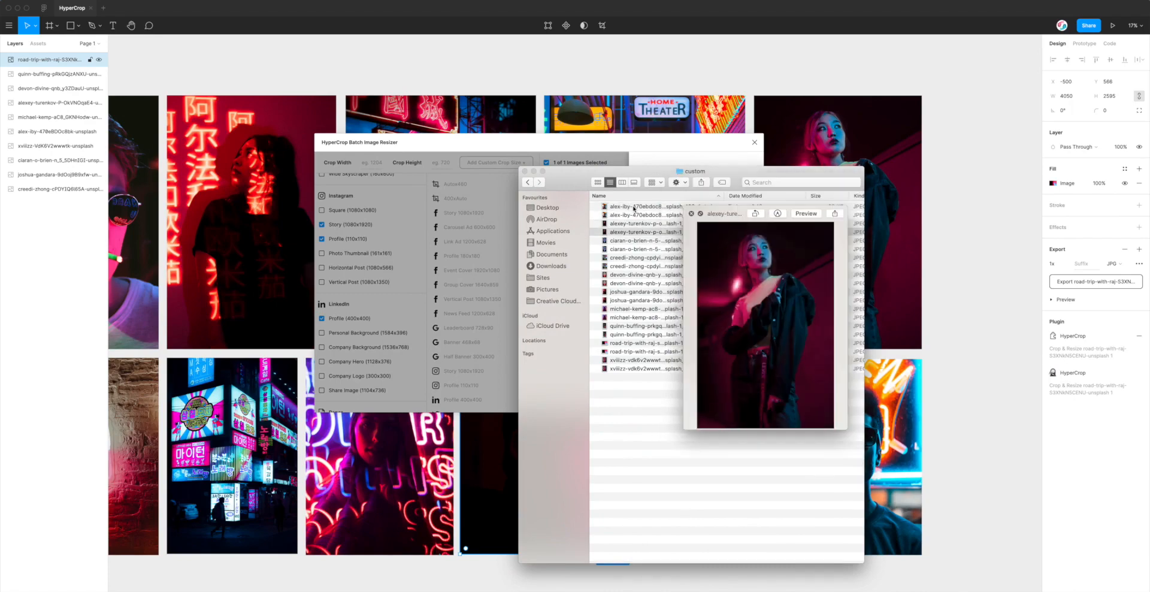
key("Down")
key("Down")
key("Down")
key("Down")
key("Down")
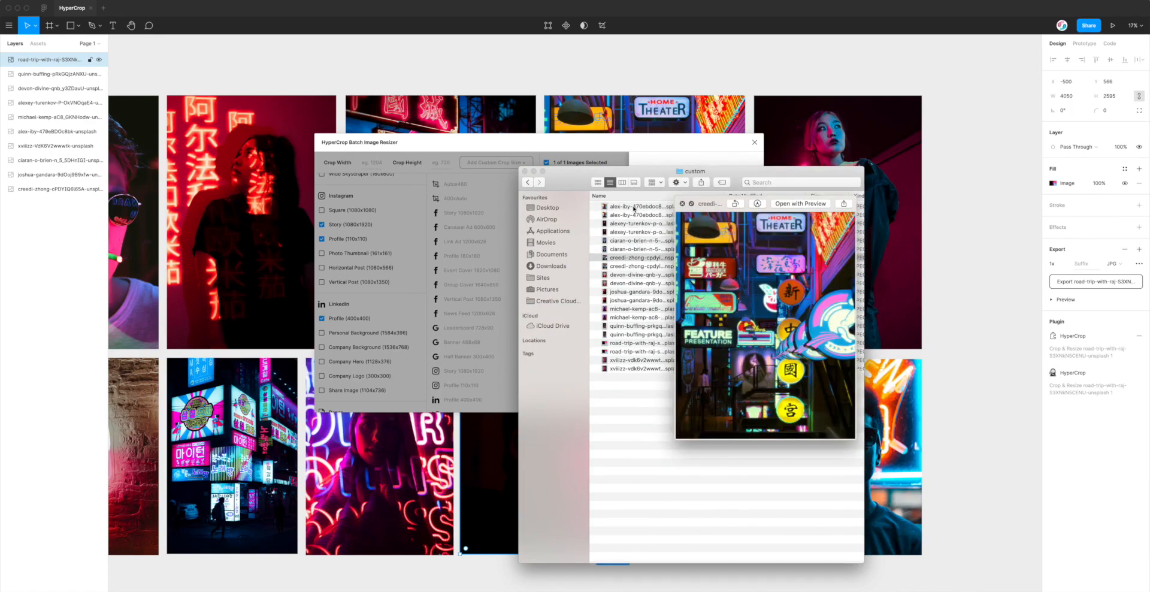
key("Down")
key("Down")
key("Down")
key("Down")
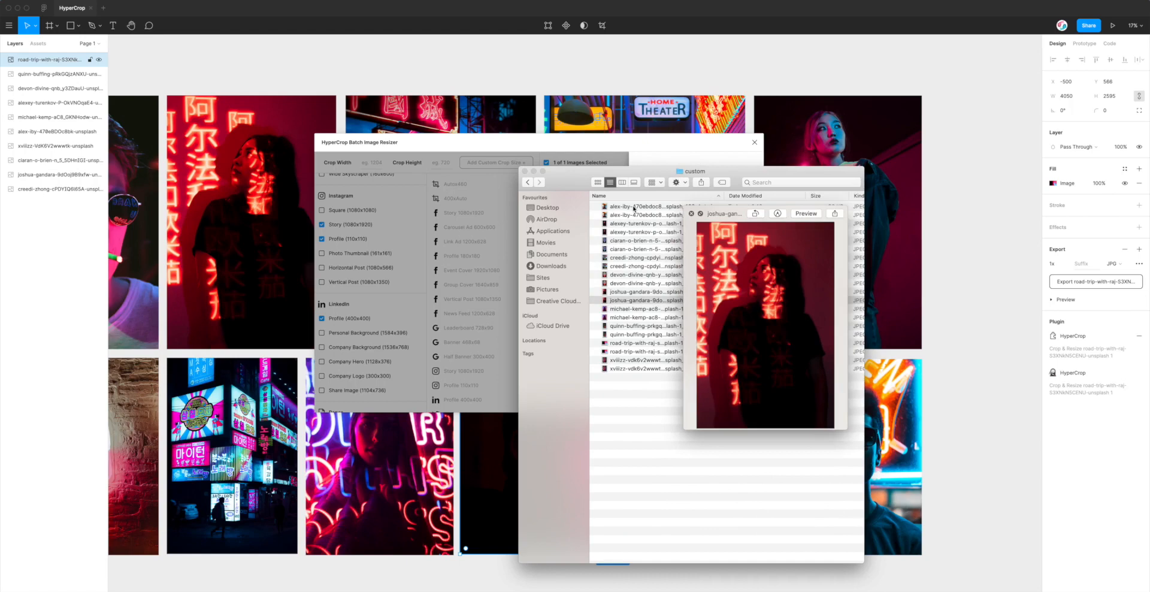
key("Down")
key("Down")
key("Down")
key("Down")
key("Down")
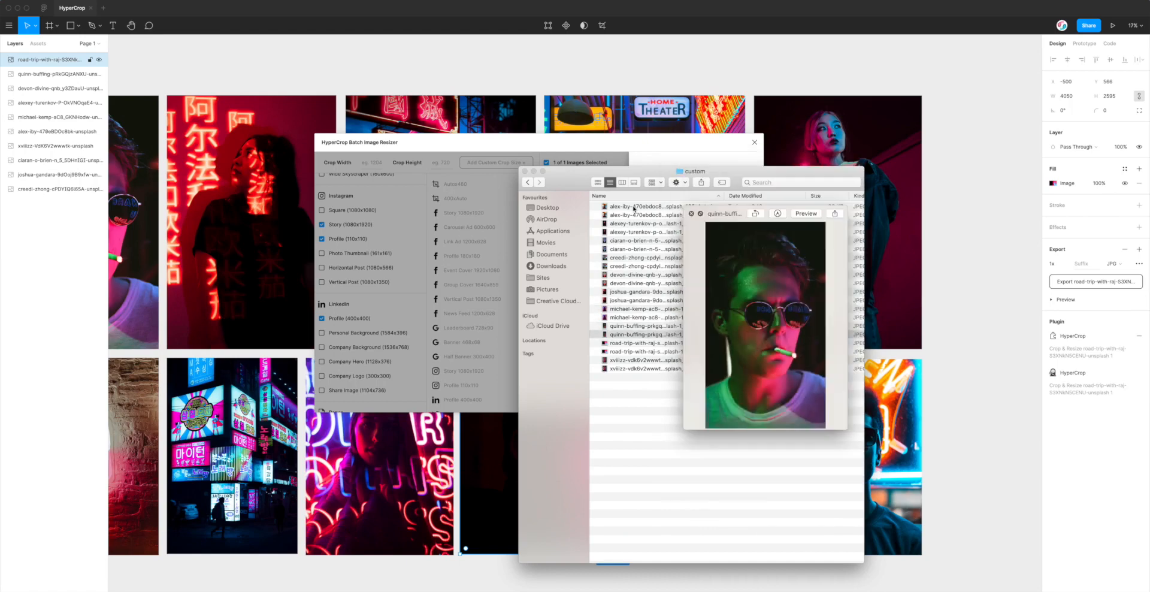
key("Down")
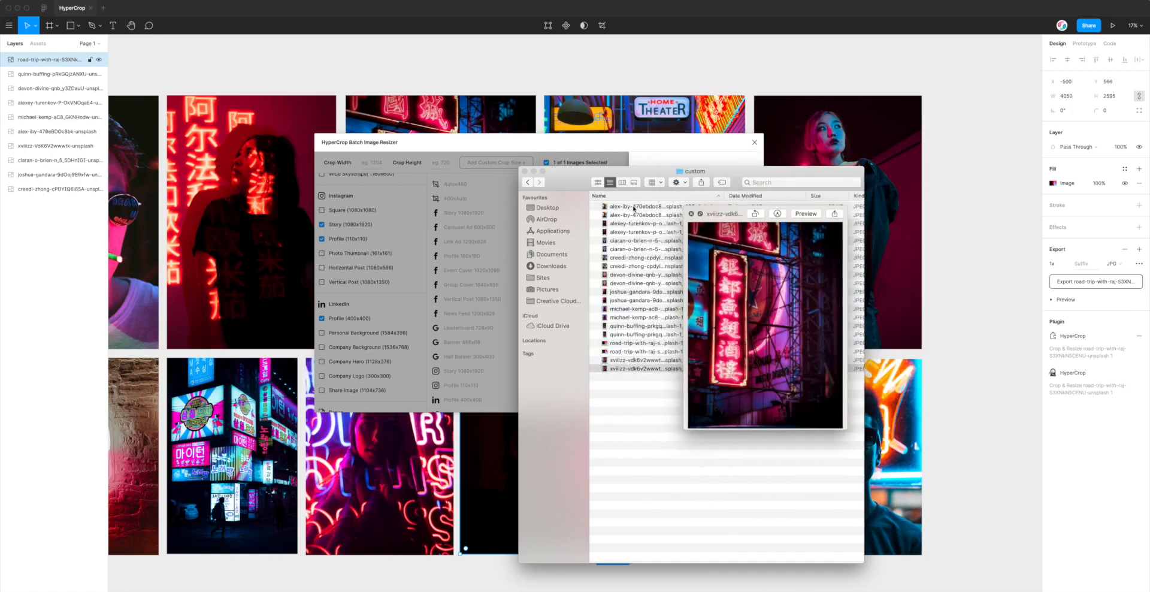
key("space")
- Go back to the export folder and preview the 400x400 and 1024x512 crops in the twitter folder
left_click(529, 185)
left_click_drag(568, 180, 551, 178)
double_click(601, 247)
left_click(614, 207)
key("space")
key("Down")
key("Down")
key("Down")
key("Down")
key("Down")
key("Down")
key("Down")
key("Down")
key("Down")
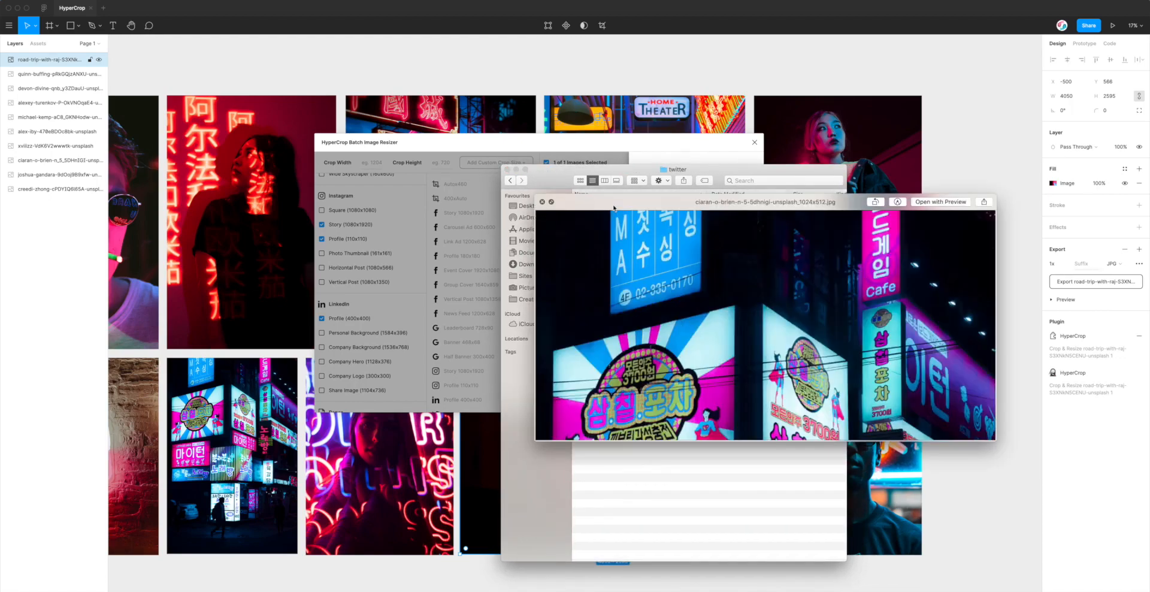
key("Down")
key("Down")
key("Down")
key("Down")
key("Down")
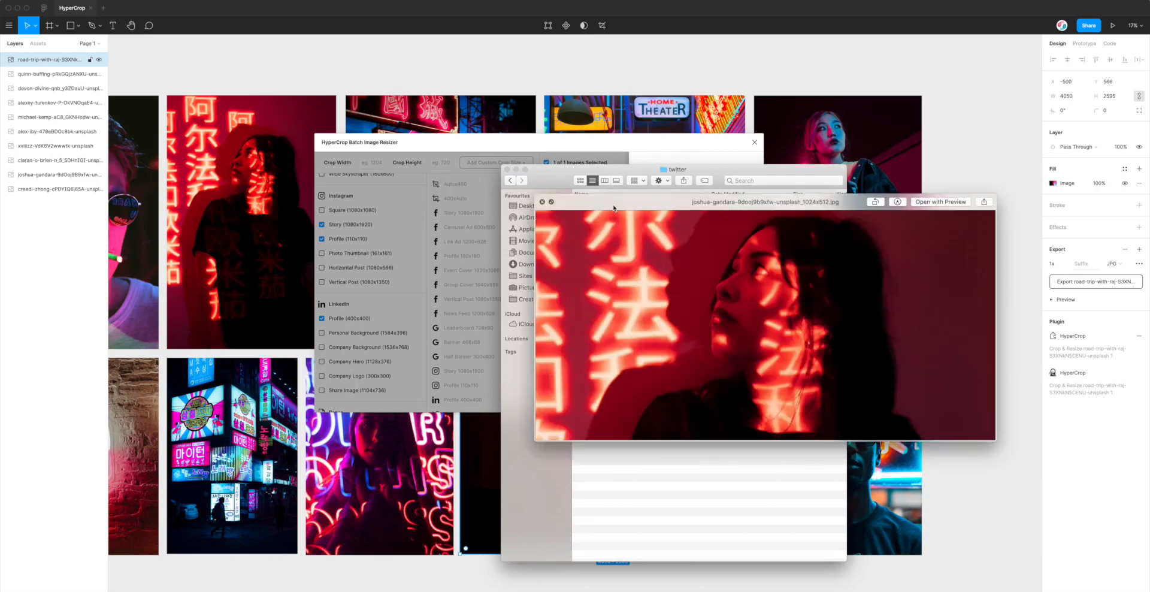
key("Down")
key("Down")
key("Down")
key("Down")
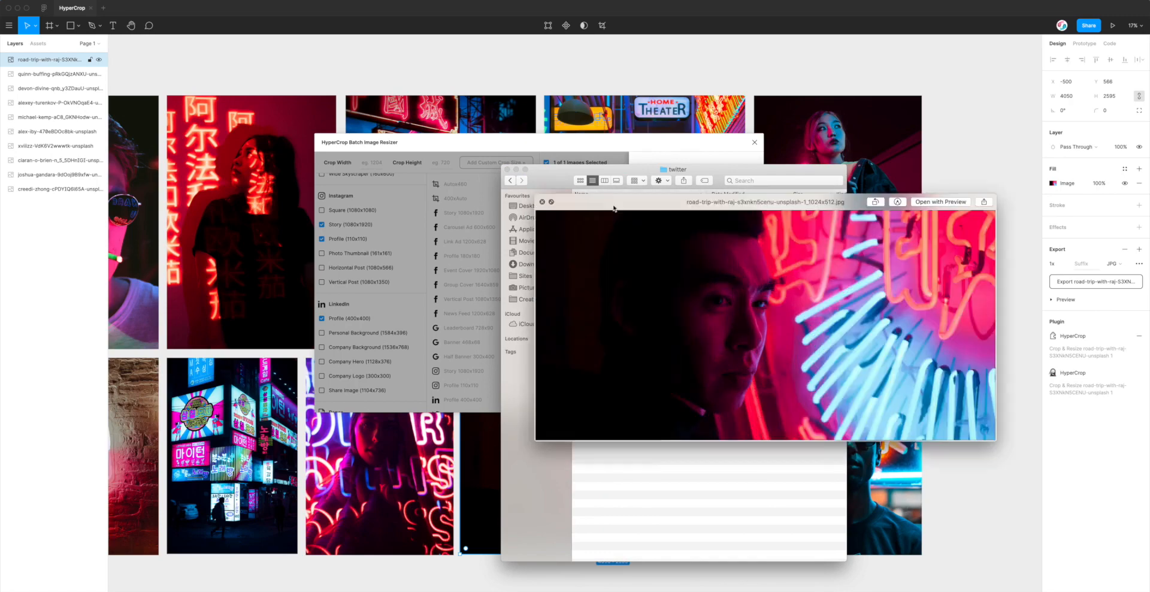
key("space")
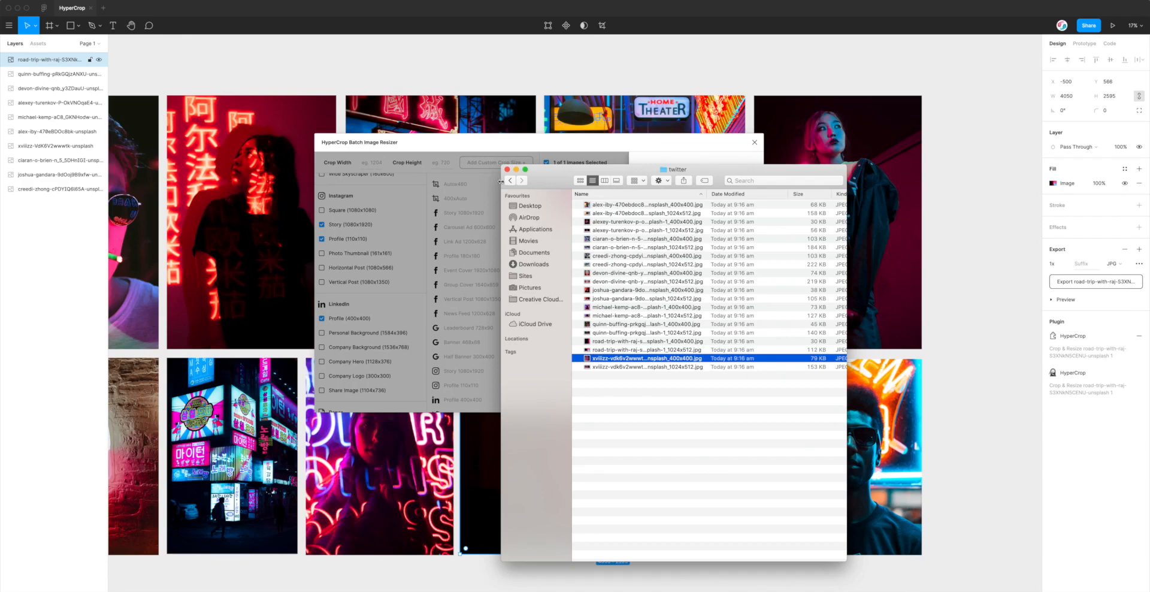
- Go back to the export folder, open the facebook folder, and preview its first 180x180 crop with Quick Look
left_click(510, 180)
left_click_drag(554, 169, 538, 163)
left_click(595, 207)
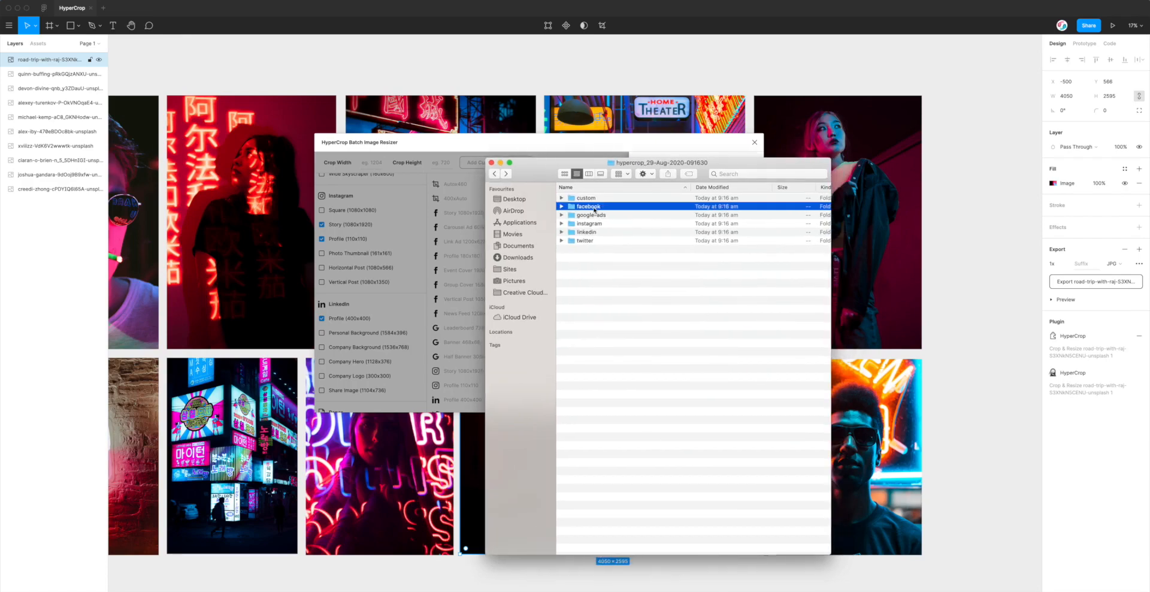
double_click(610, 206)
scroll(635, 252, "down", 5)
scroll(643, 263, "up", 5)
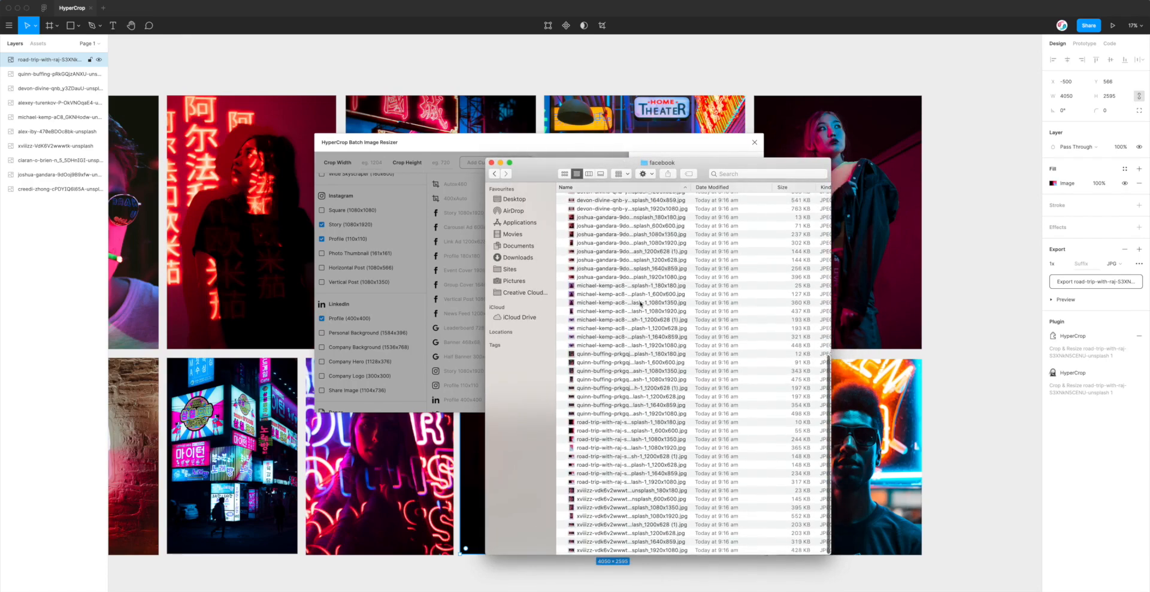
left_click(631, 198)
key("space")
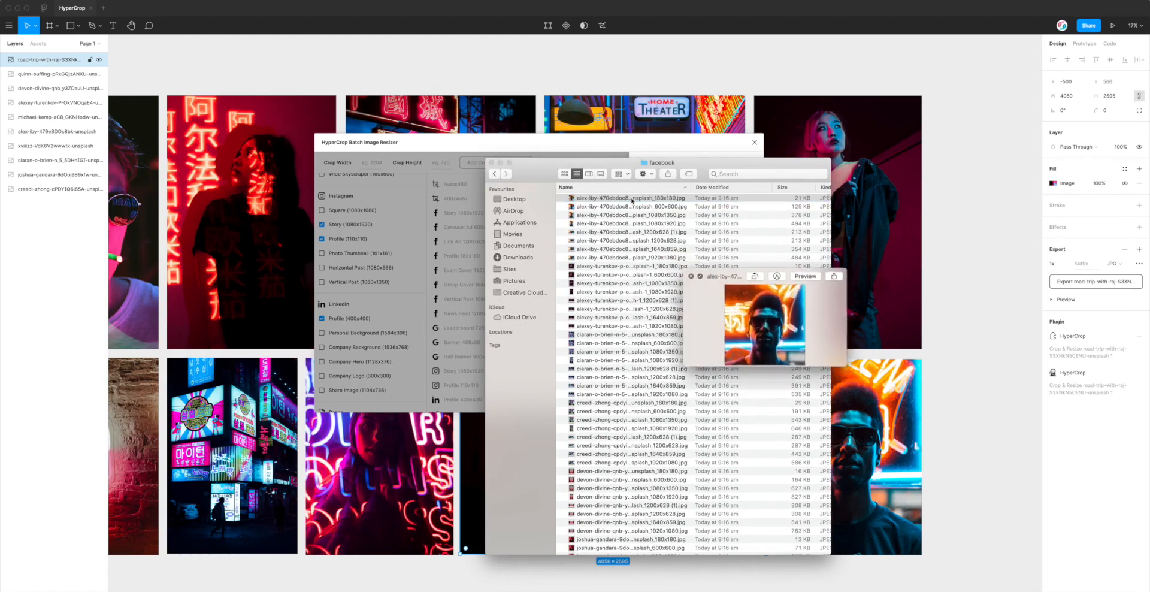
- Step through the Facebook crops of the orange neon sunglasses portrait and the pink-haired woman, comparing the different crop sizes
key("Down")
key("Down")
key("Down")
key("Down")
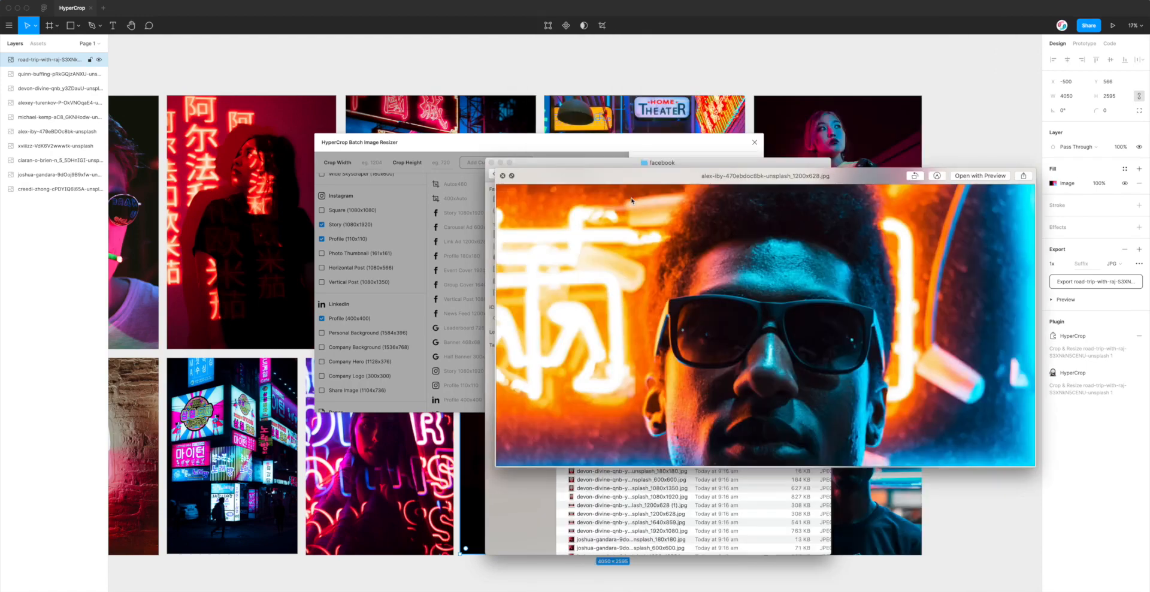
key("Down")
key("Down")
key("Down")
key("Down")
key("Down")
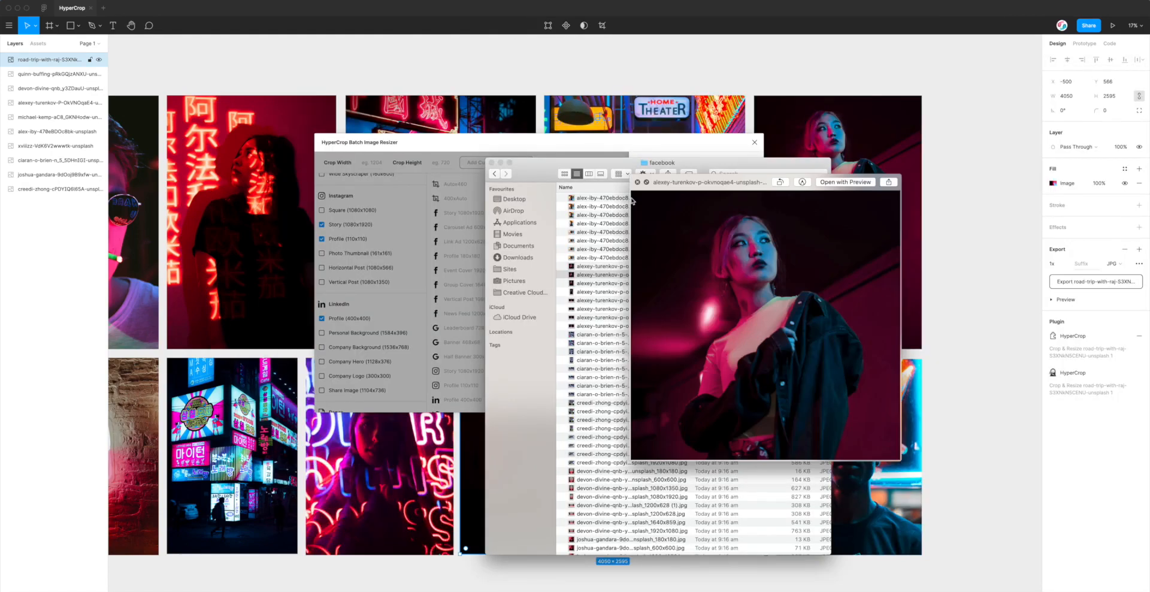
key("Down")
key("Down")
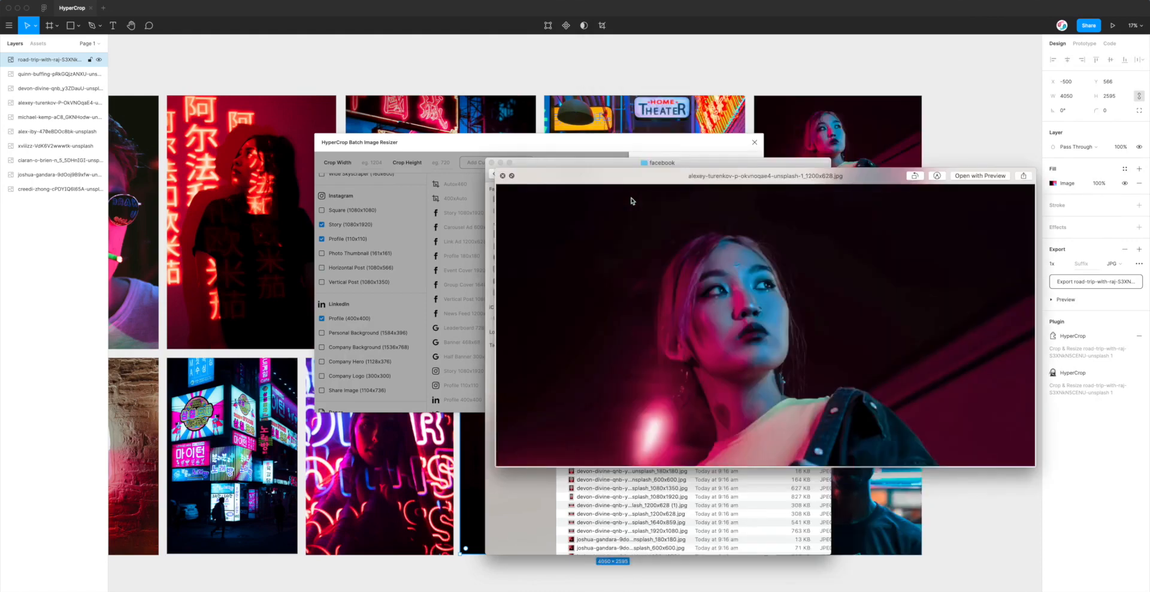
key("Down")
key("Up")
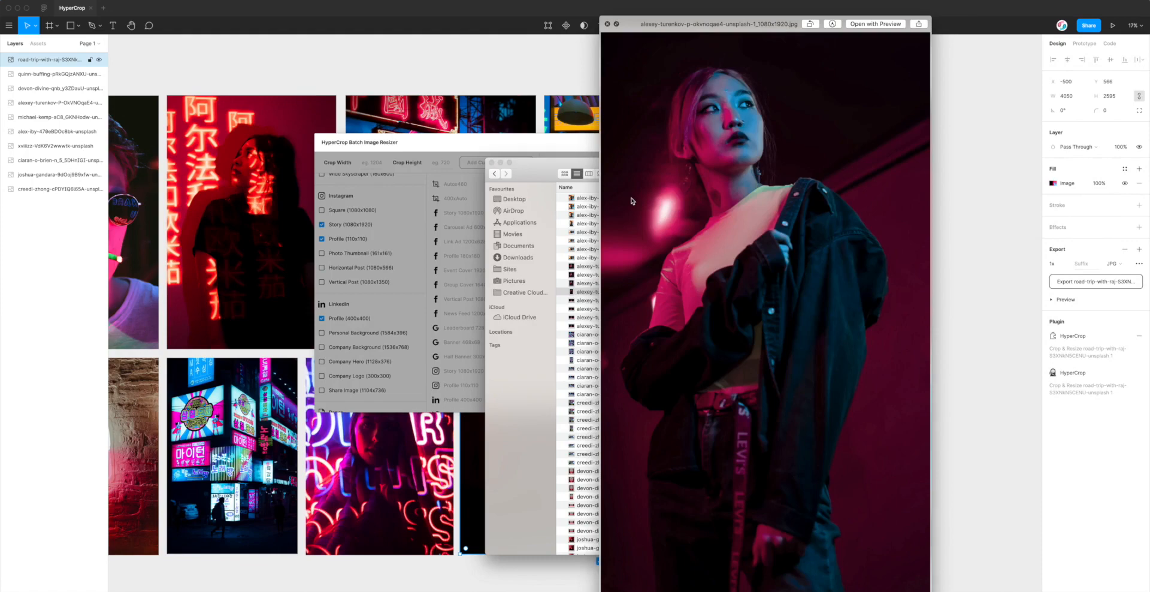
key("Down")
key("Down")
key("Down")
key("Down")
key("Down")
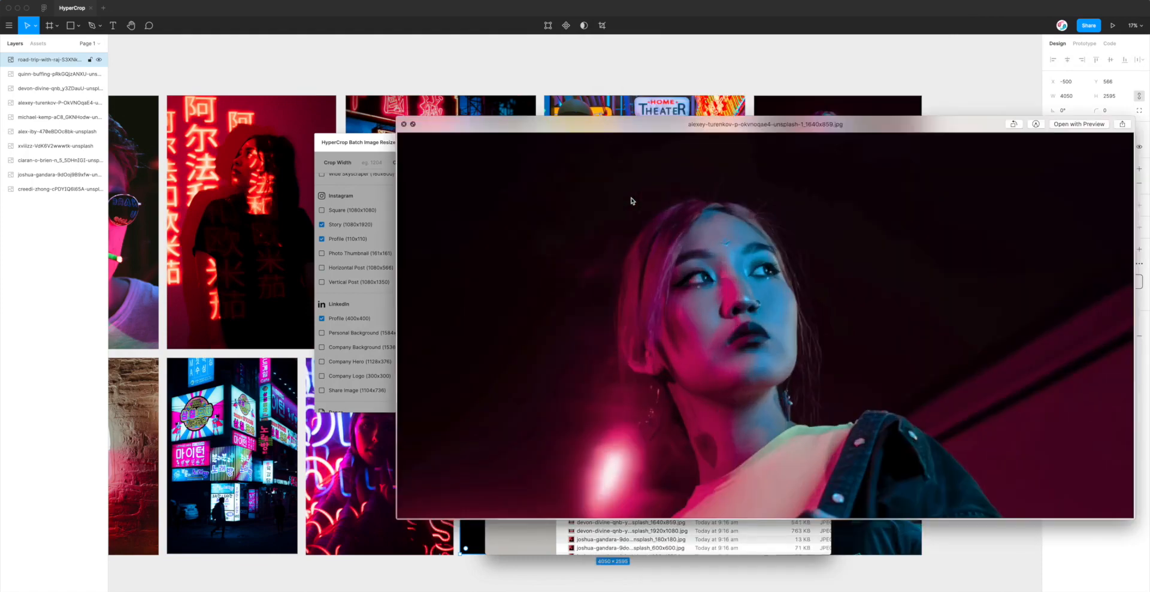
- Continue previewing the Facebook crops from the Korean neon signs through to the purple neon portrait's 1080x1350 crop, and close the preview
key("Down")
key("Down")
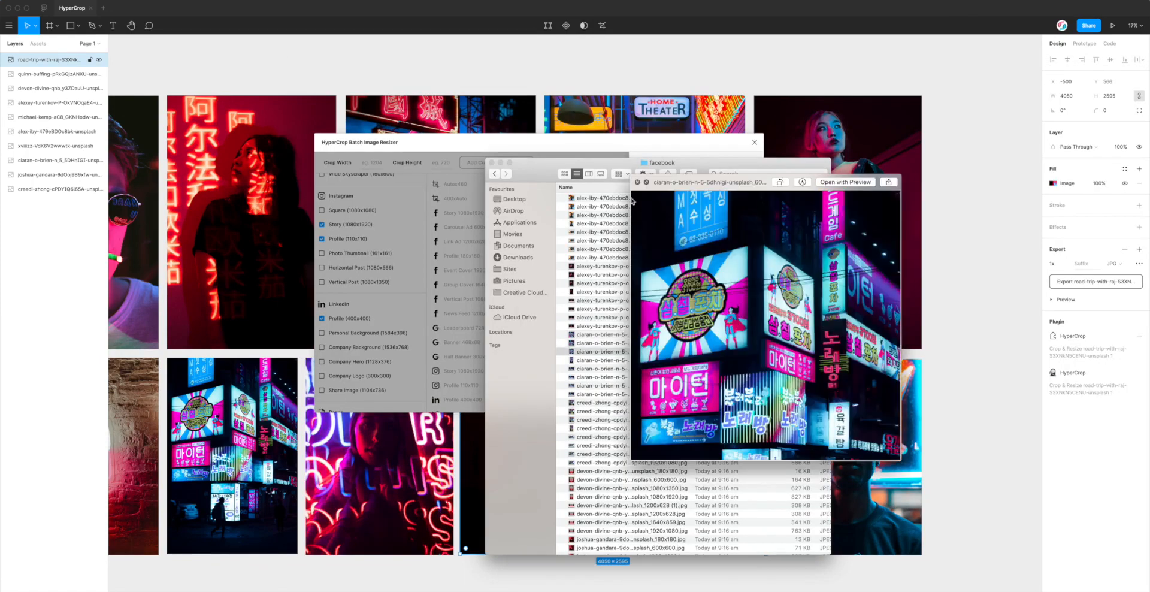
key("Down")
key("Down")
key("Down")
key("Down")
key("Down")
key("Down")
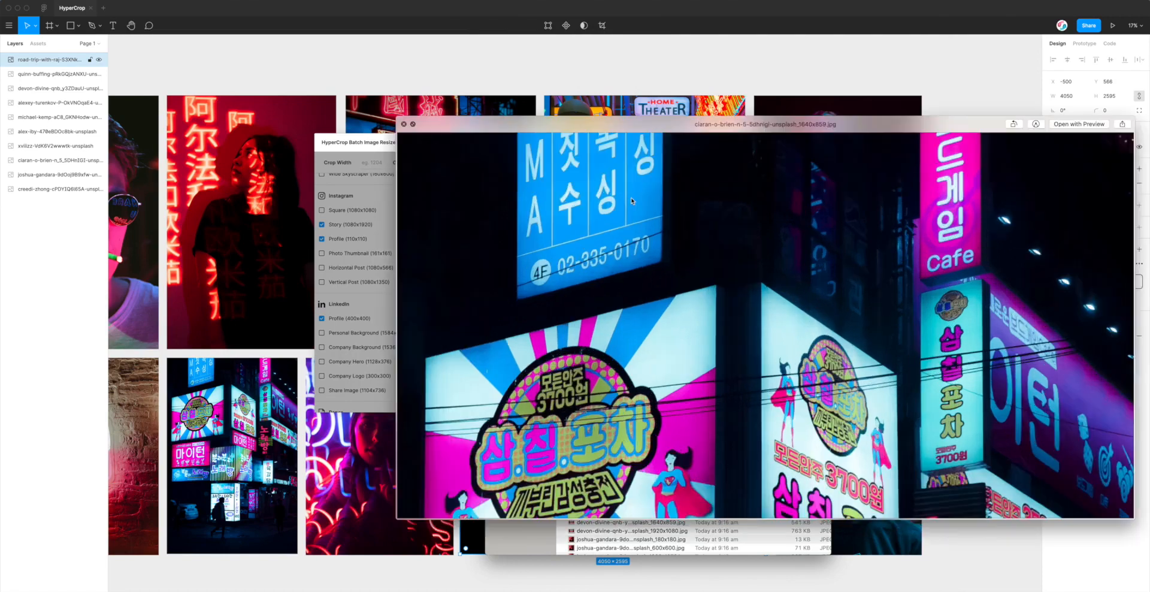
key("Down")
key("Down")
key("Down")
key("Down")
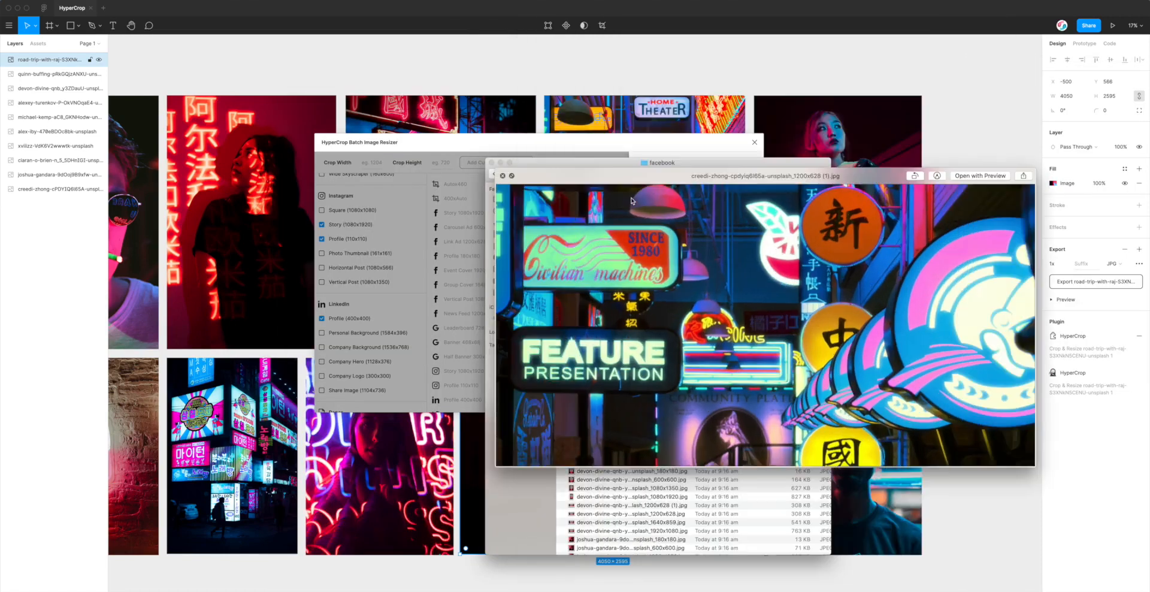
key("Down")
key("Down")
key("Down")
key("Down")
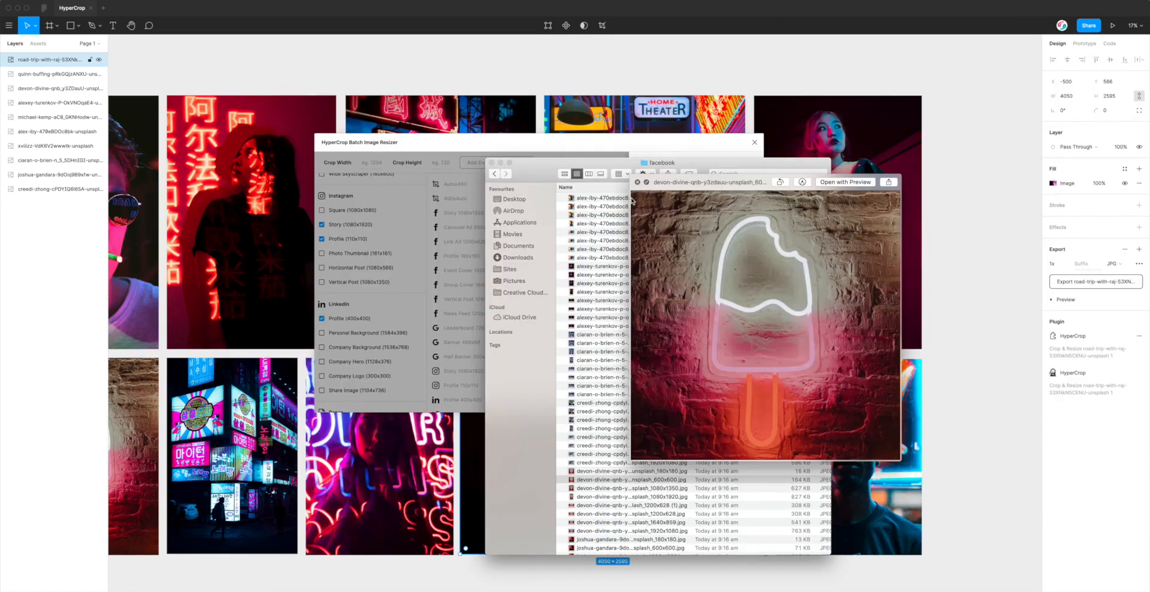
key("Down")
key("Down")
key("Down")
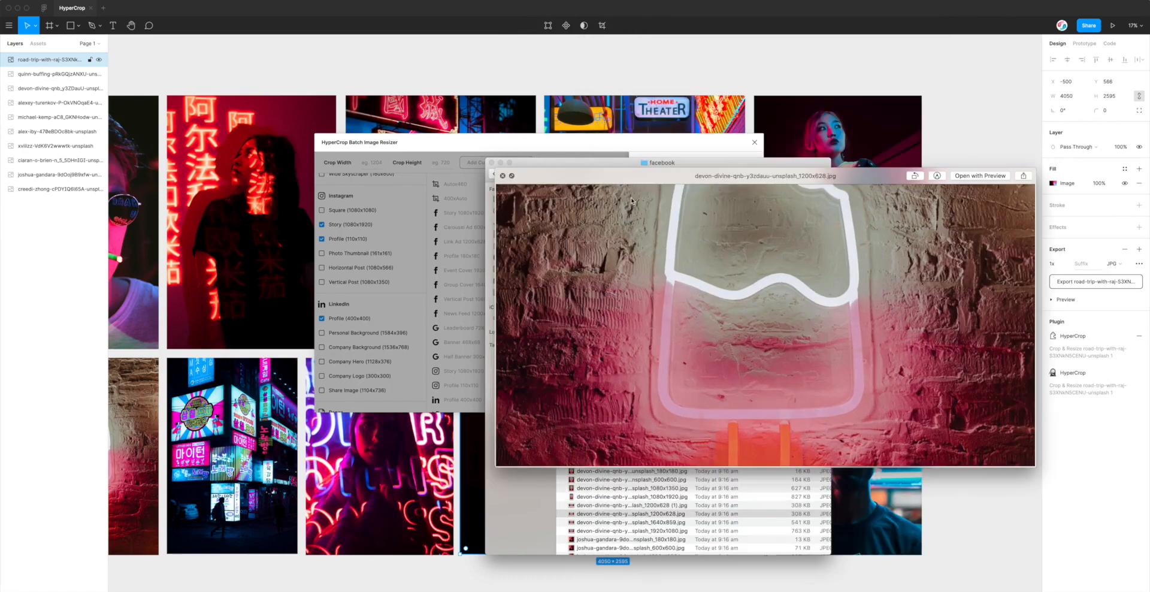
key("Down")
key("Down")
key("Down")
key("Down")
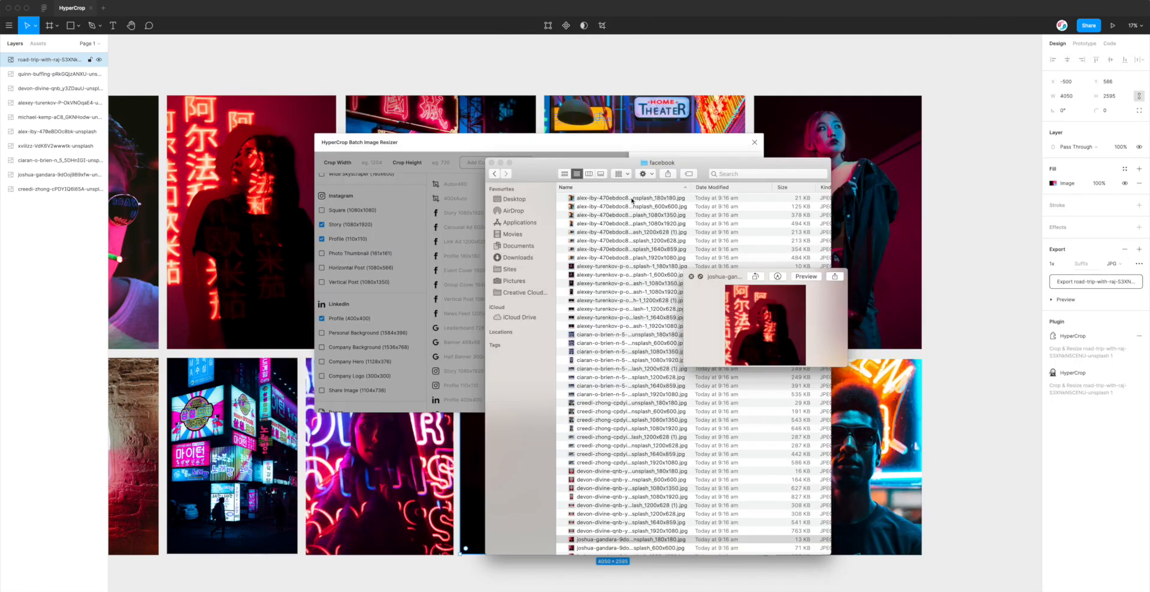
key("Down")
key("Down")
key("Down")
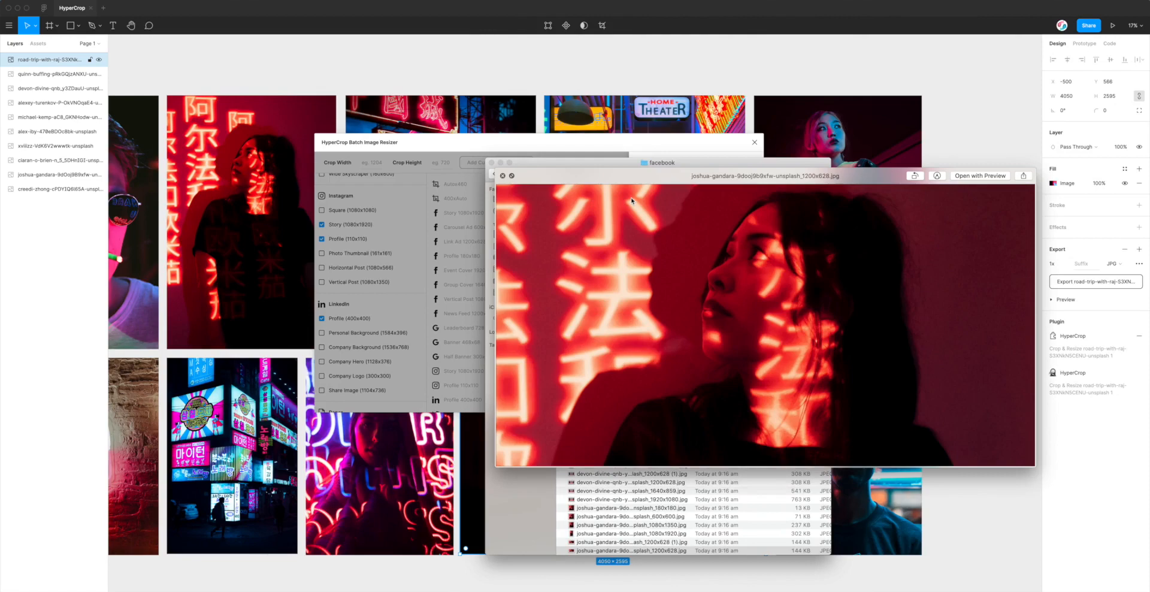
key("Down")
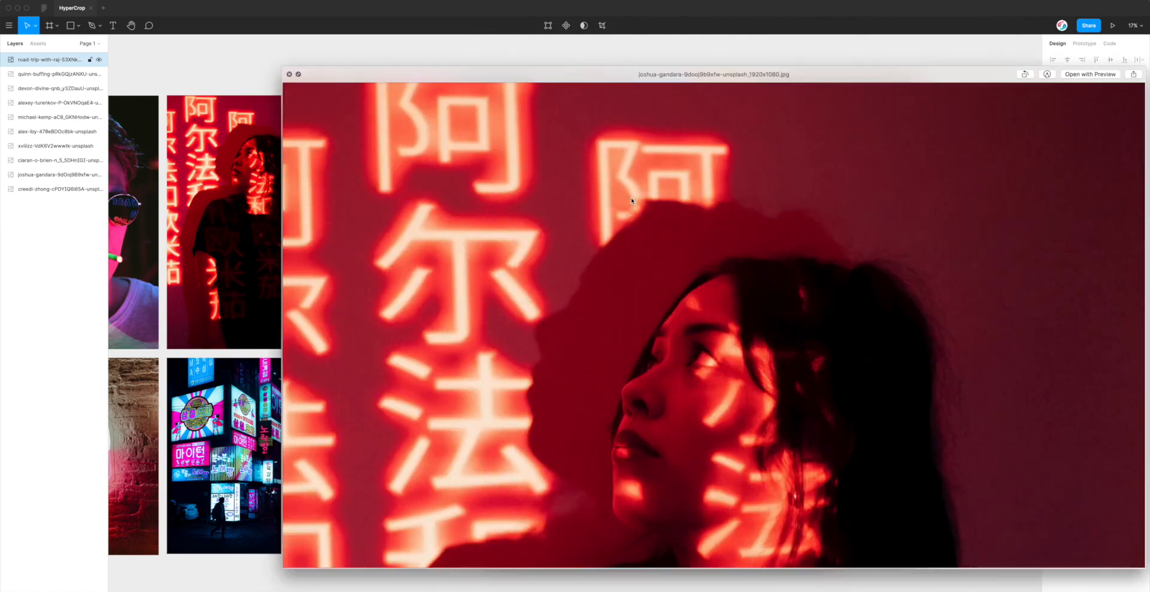
key("Down")
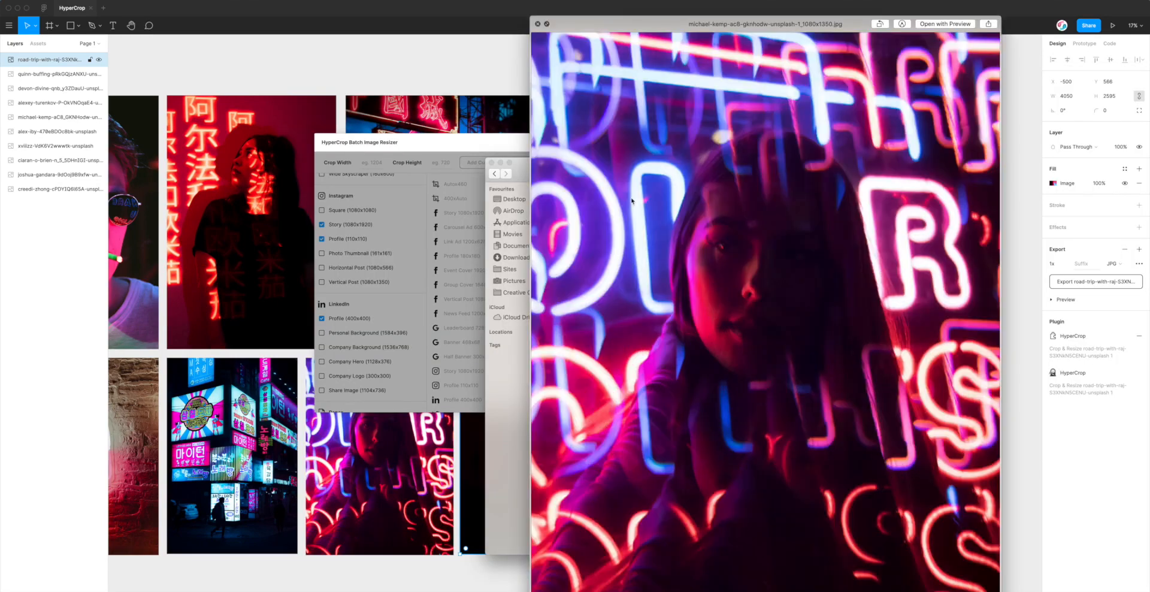
key("space")
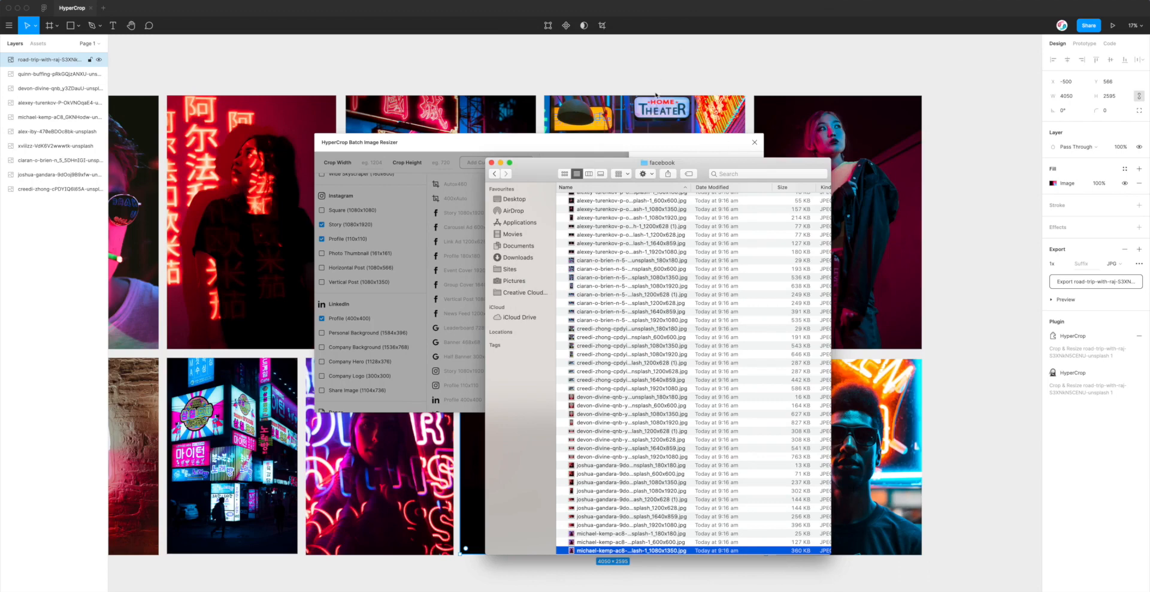
- Go back to the export folder, open the instagram folder, and preview its first few crops, starting with the 110x110 one
left_click_drag(665, 167, 677, 168)
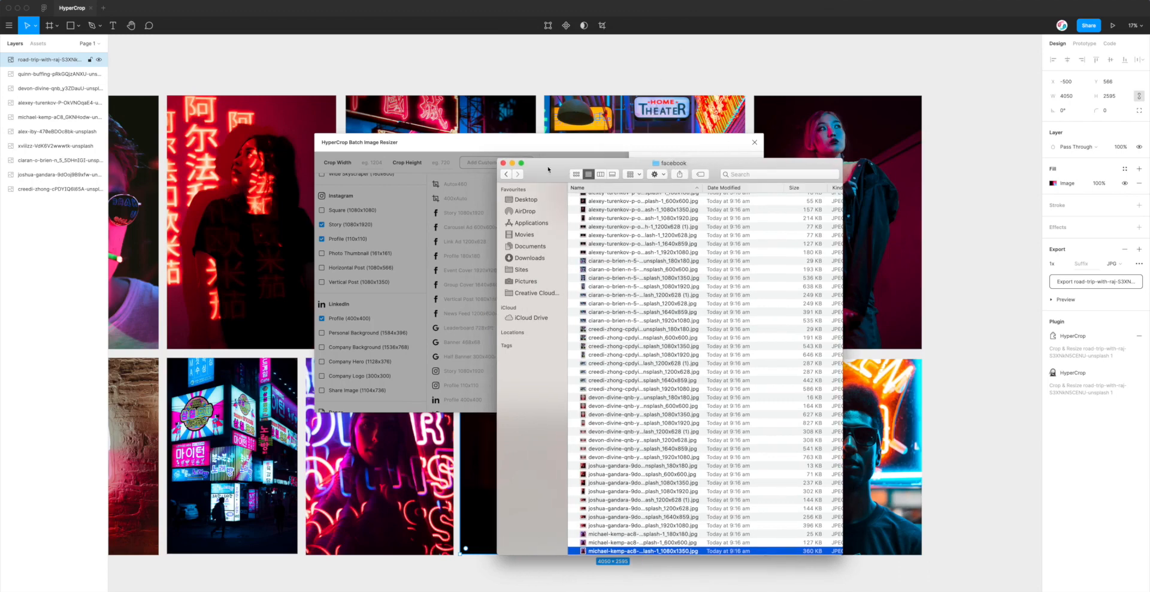
left_click(508, 177)
left_click_drag(507, 164, 602, 172)
double_click(654, 226)
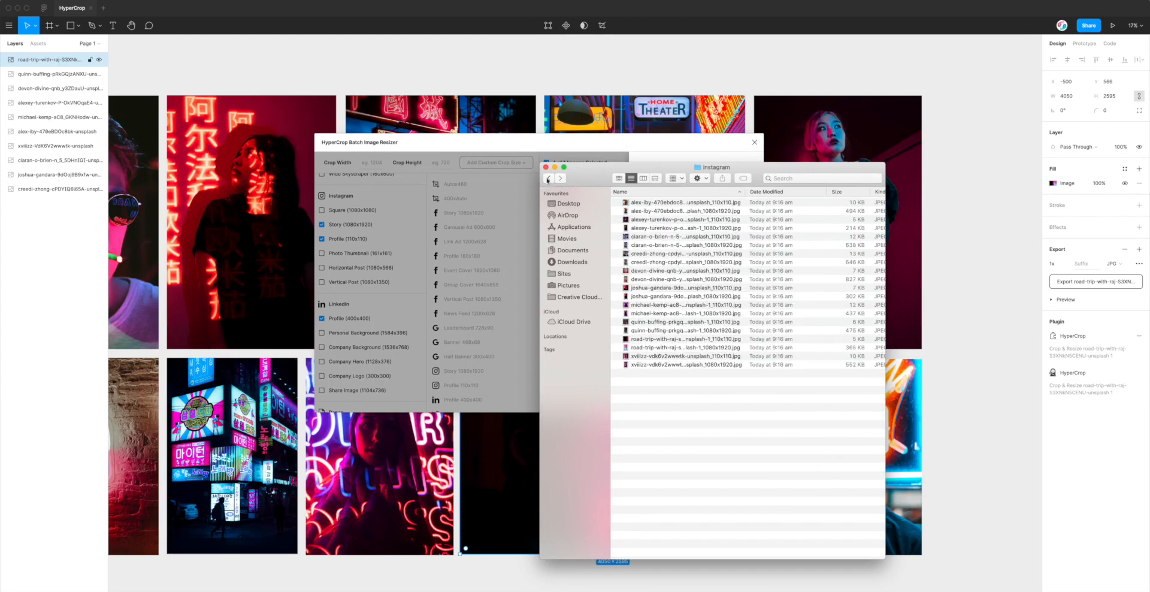
left_click(647, 203)
key("space")
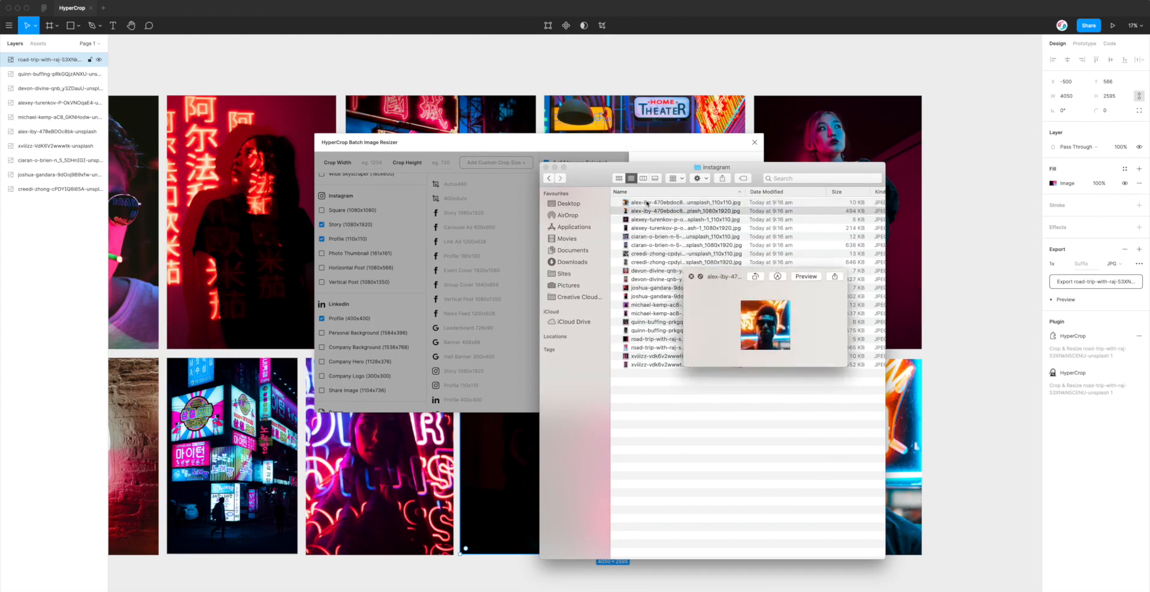
key("Down")
key("space")
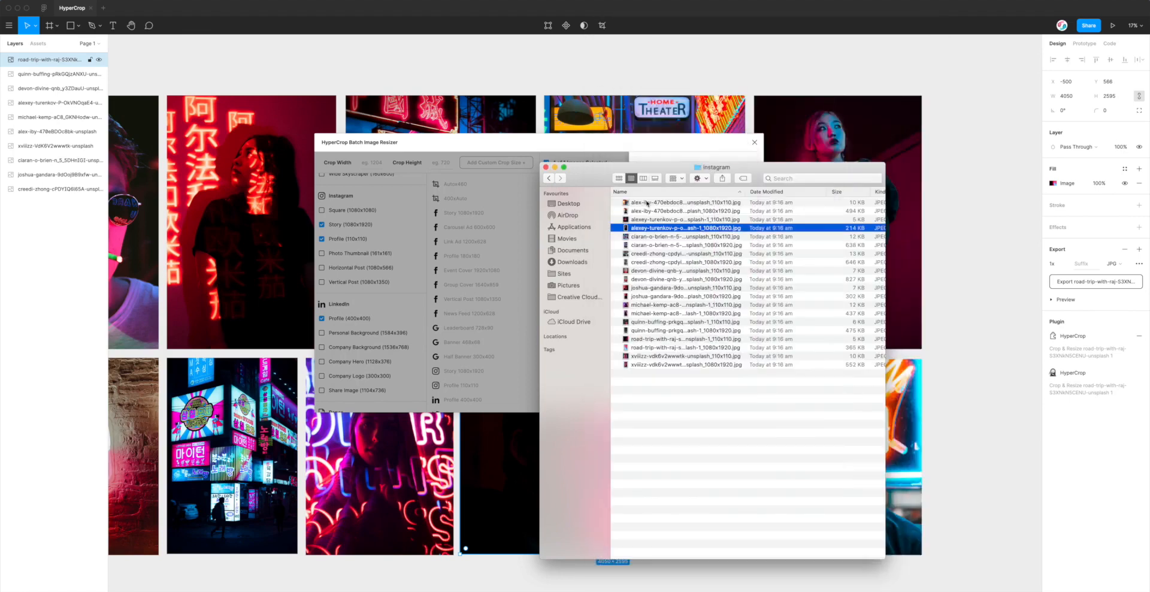
- Go back to the export folder, open the linkedin folder, and preview its 400x400 crops one after another
left_click(548, 178)
left_click_drag(599, 178, 605, 178)
double_click(670, 235)
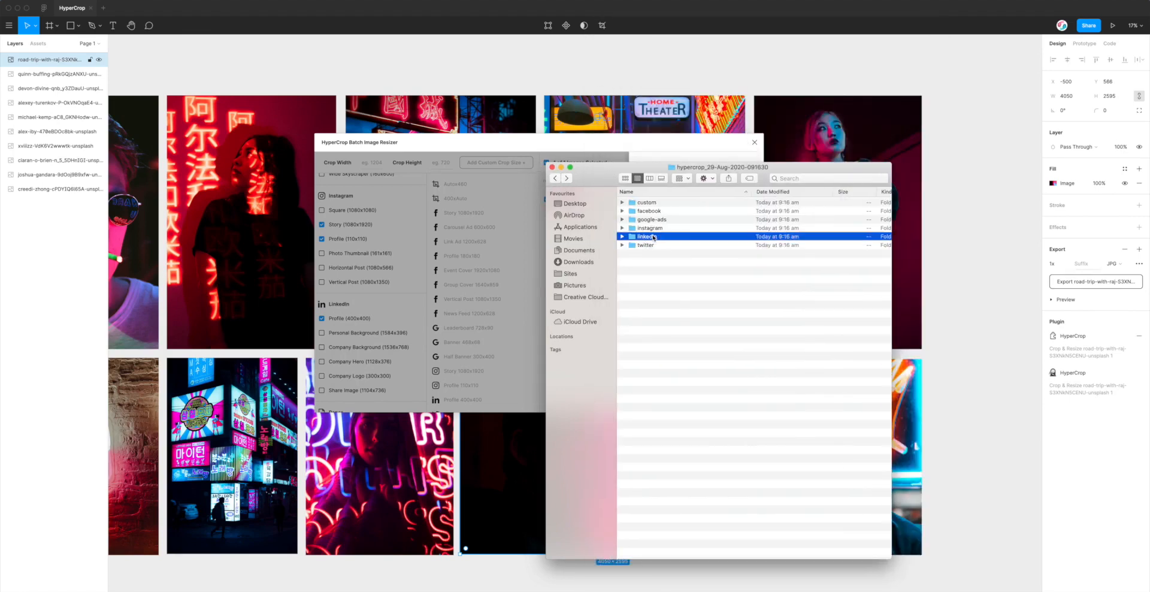
left_click(654, 203)
key("space")
key("Down")
key("Down")
key("Down")
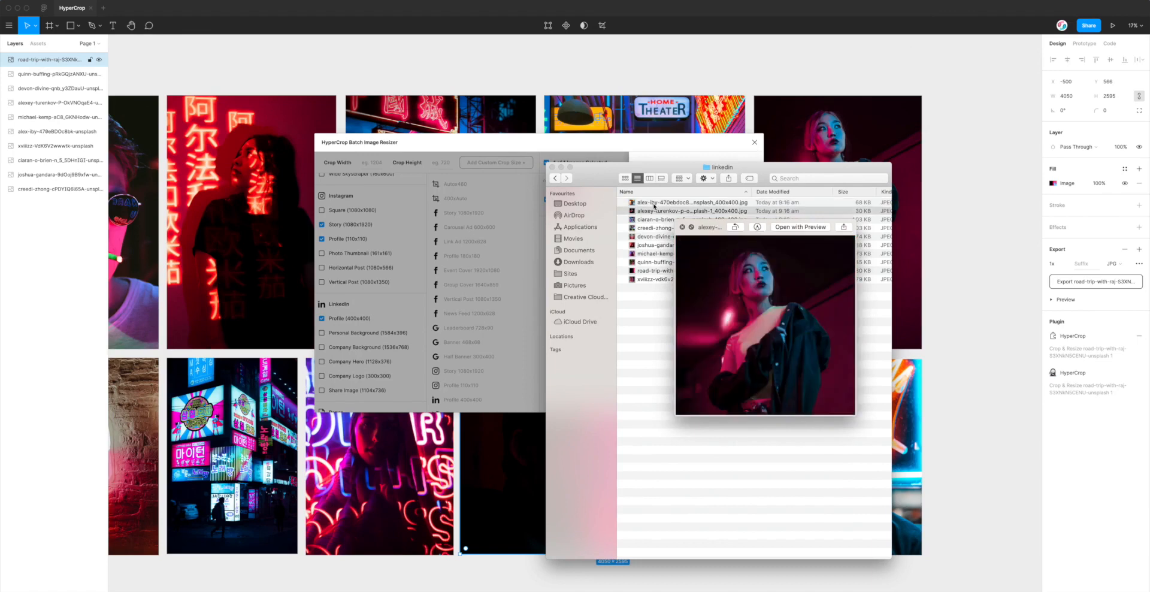
key("Down")
key("Down")
key("Down")
key("Down")
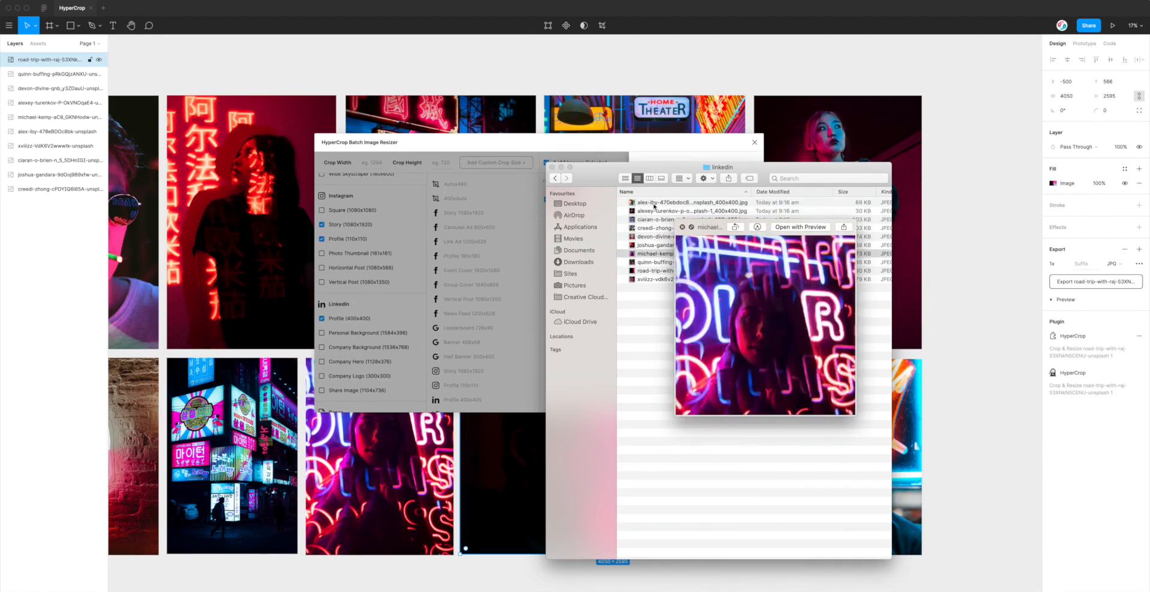
key("Down")
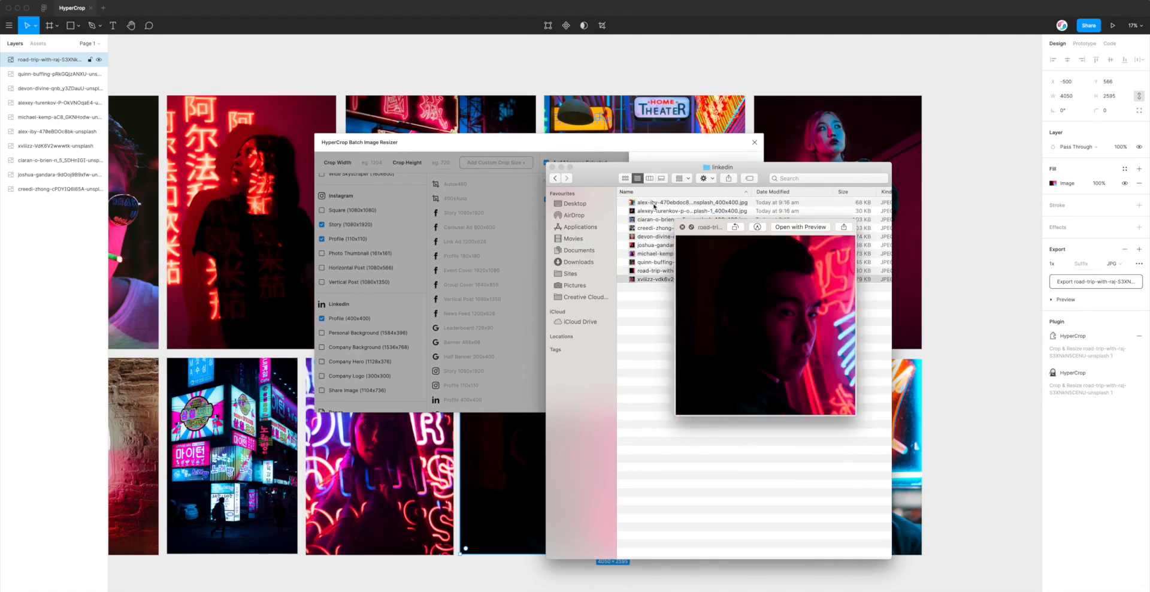
key("space")
- Close the Finder window and the HyperCrop plugin window in Figma, and deselect the wide neon portrait
left_click_drag(552, 161, 574, 167)
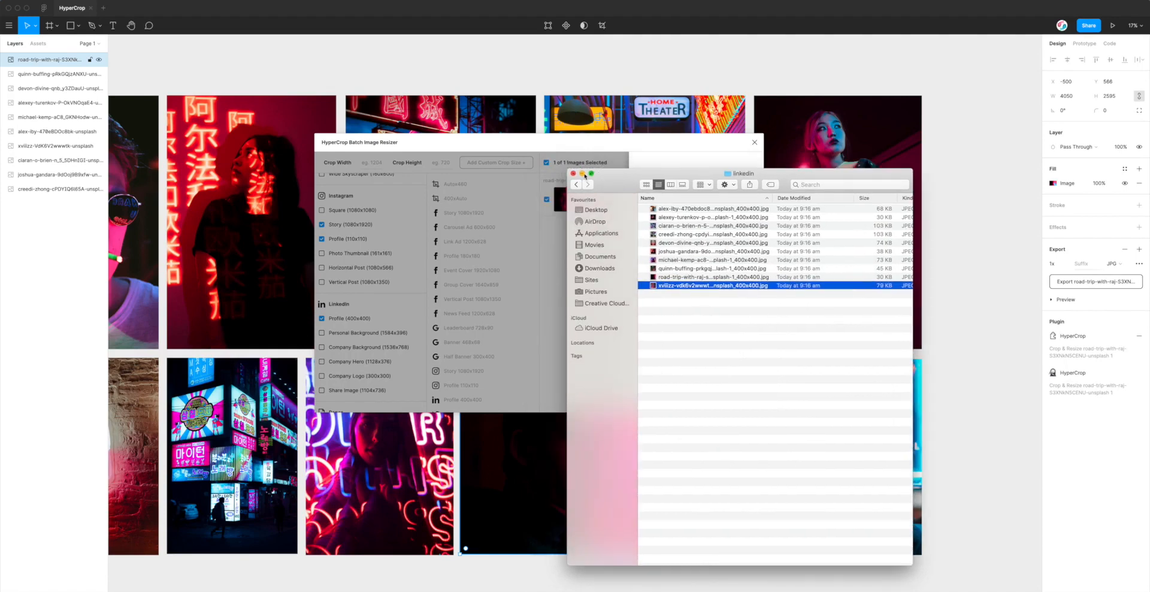
left_click(574, 174)
left_click_drag(603, 147, 624, 149)
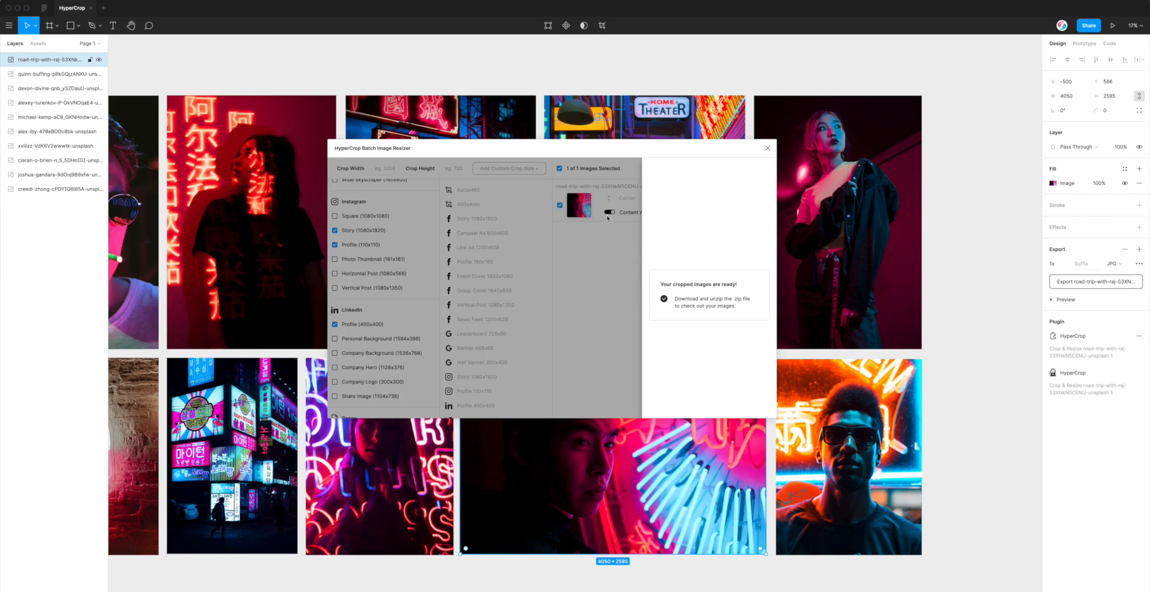
left_click_drag(689, 150, 676, 155)
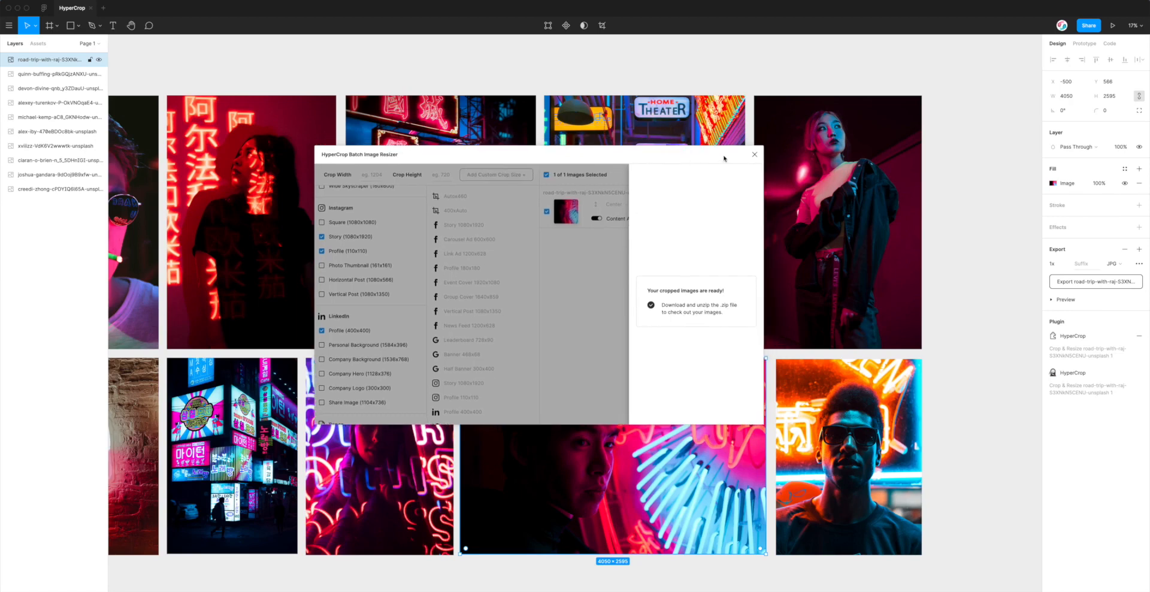
left_click(755, 155)
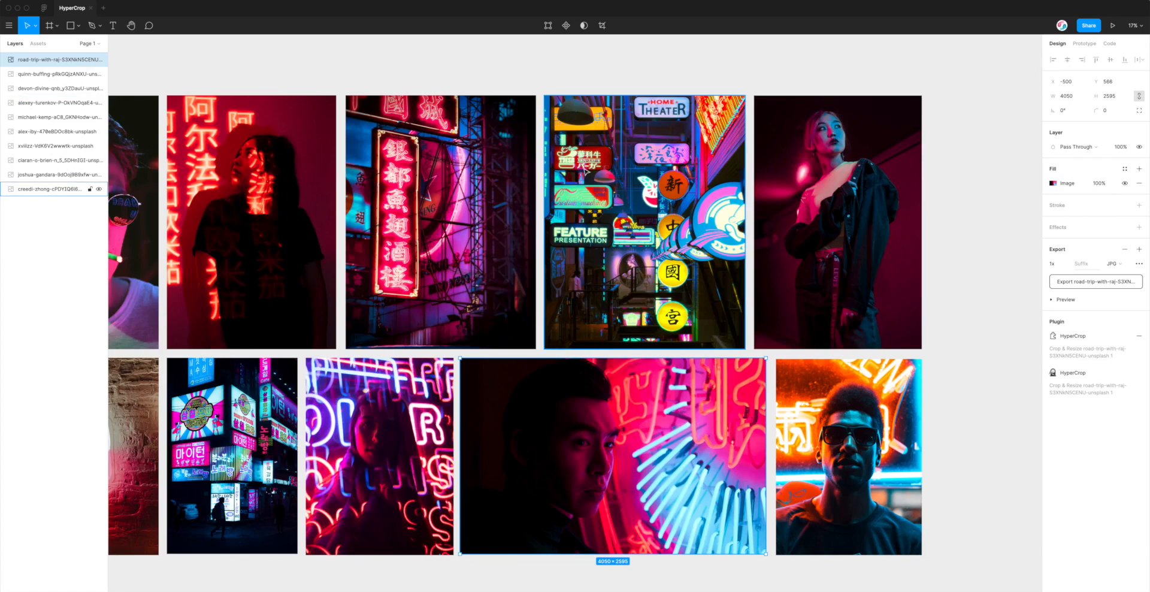
left_click(544, 88)
- Look over the complete set of original neon images on the canvas, with both rows in view
scroll(544, 88, "left", 5)
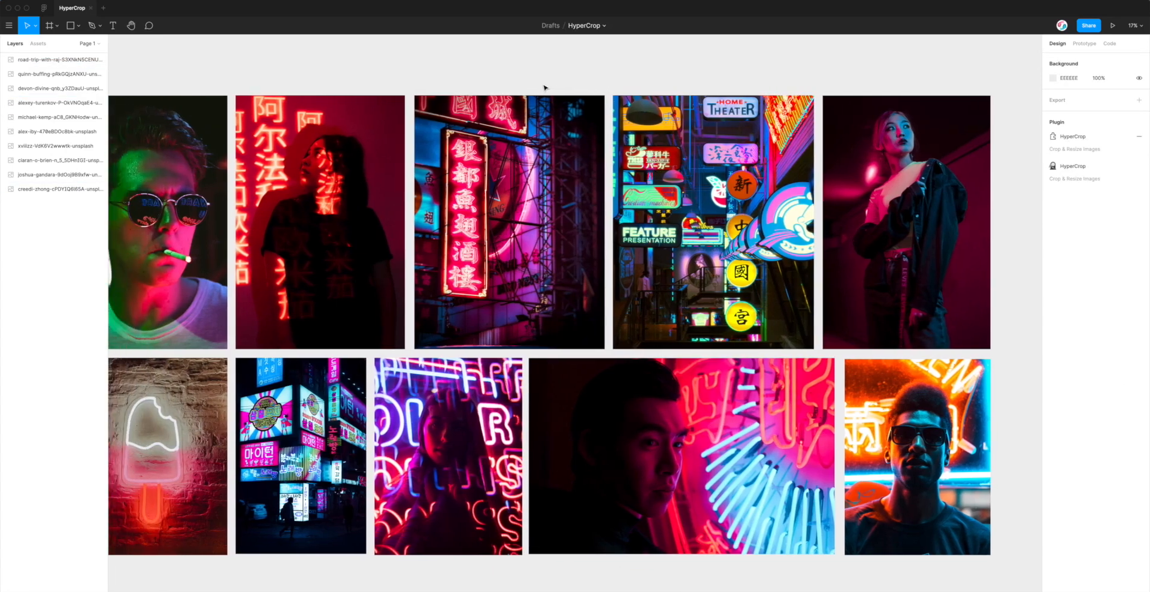
scroll(544, 88, "left", 1)
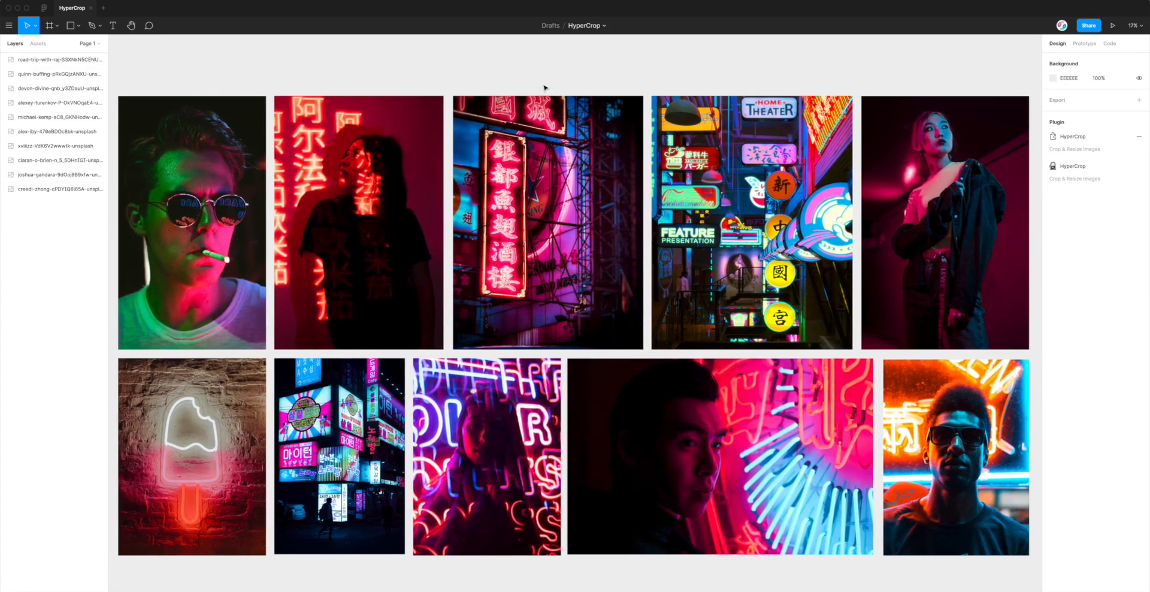
scroll(546, 87, "left", 1)
scroll(547, 85, "up", 5)
scroll(546, 84, "down", 5)
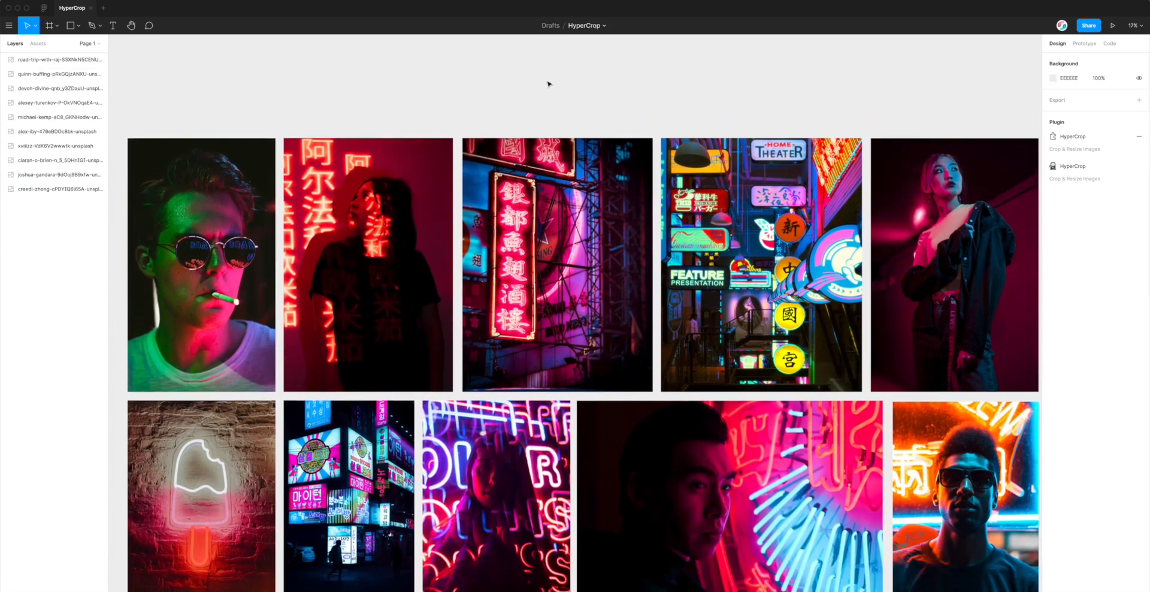
scroll(547, 83, "right", 1)
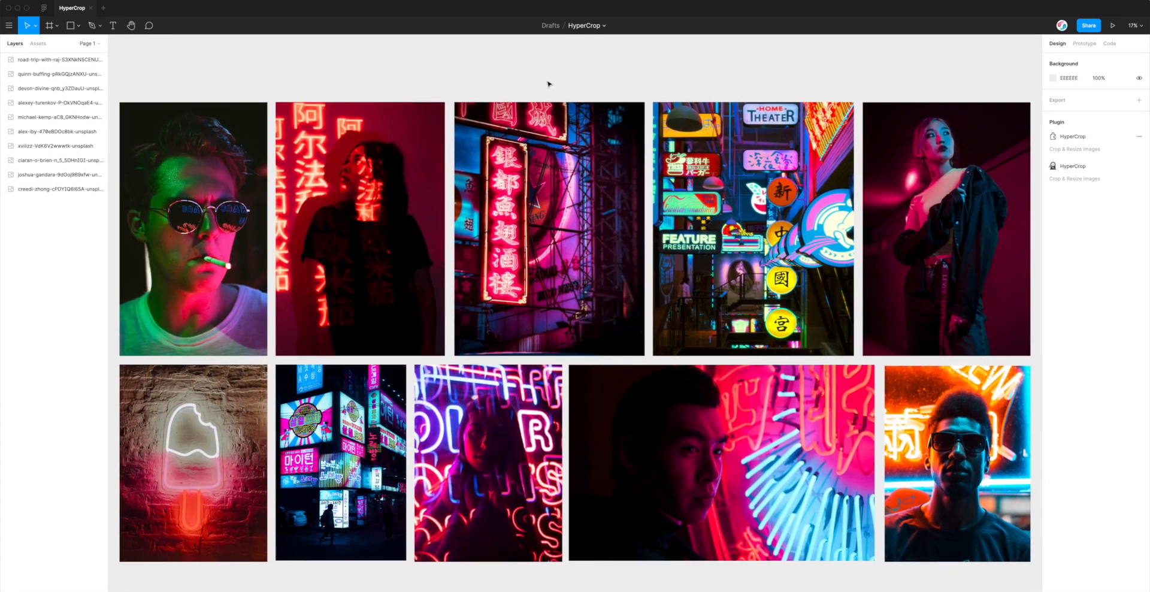
scroll(548, 84, "down", 1)
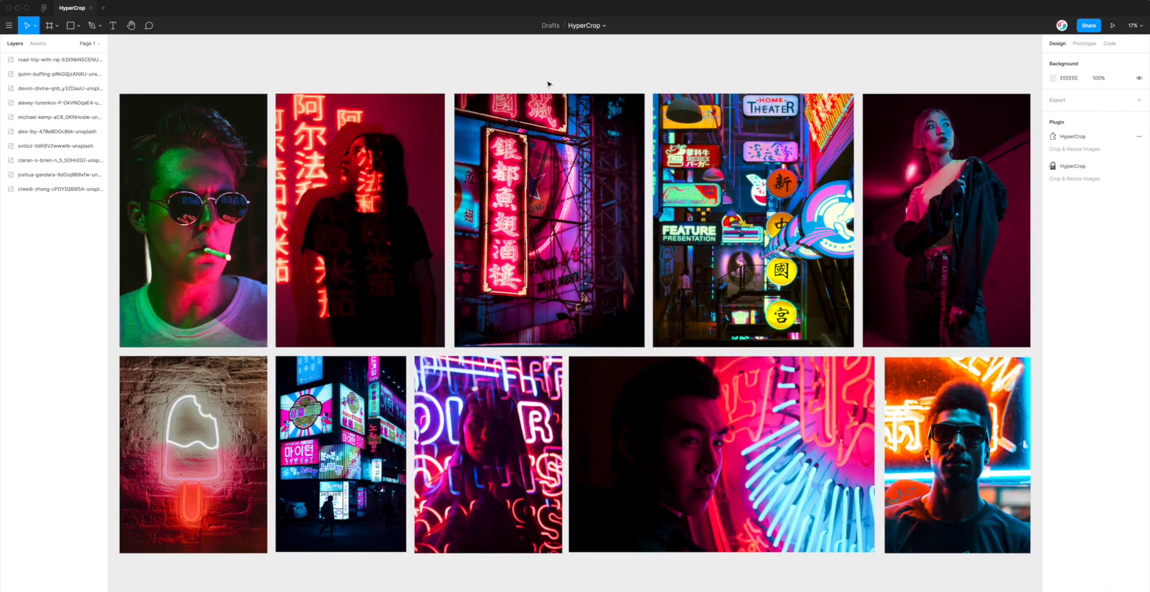
scroll(555, 80, "down", 1)
scroll(554, 80, "down", 1)
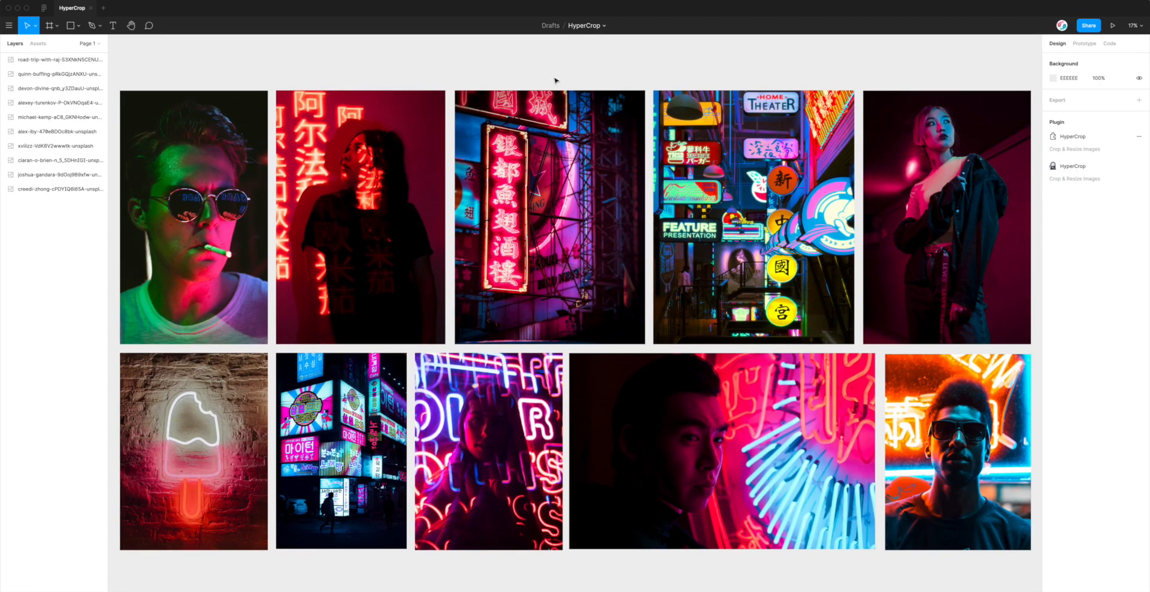
scroll(568, 78, "down", 2)
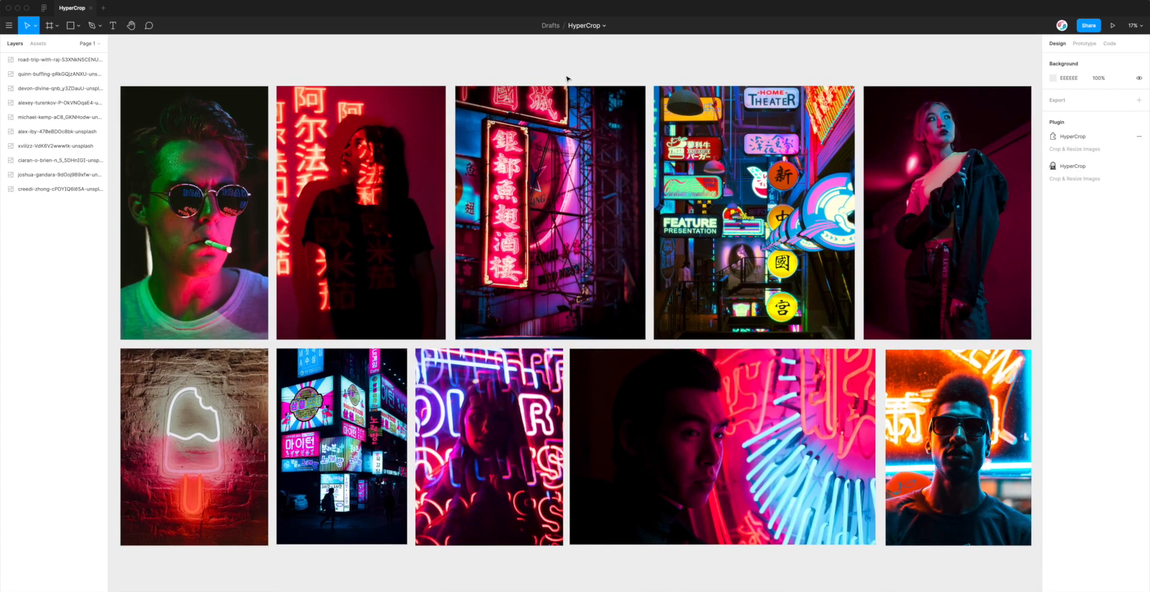